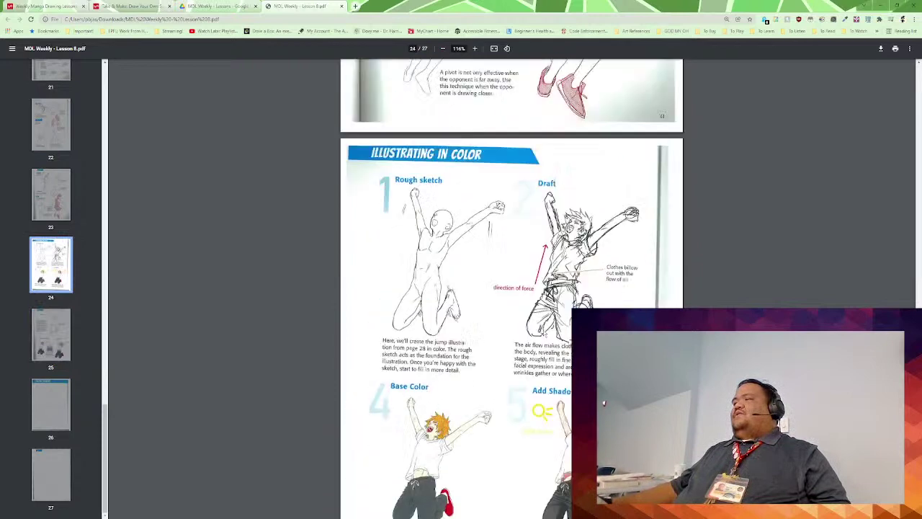
Step: Review the Illustrating in Color lesson pages, from the rough sketch stage through line drawing and highlighting
{"action": "scroll", "coordinate": [386, 348], "scroll_direction": "up", "scroll_amount": 1}
{"action": "scroll", "coordinate": [386, 348], "scroll_direction": "down", "scroll_amount": 1}
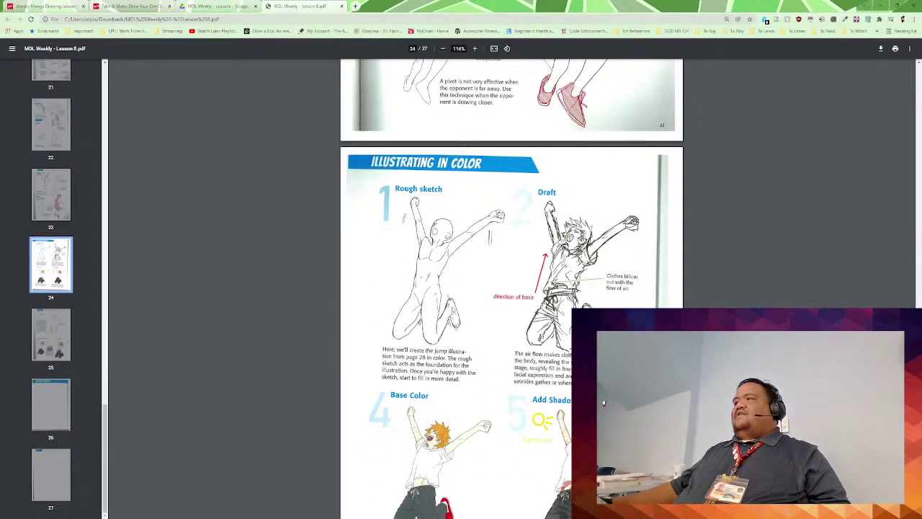
{"action": "scroll", "coordinate": [454, 310], "scroll_direction": "down", "scroll_amount": 1}
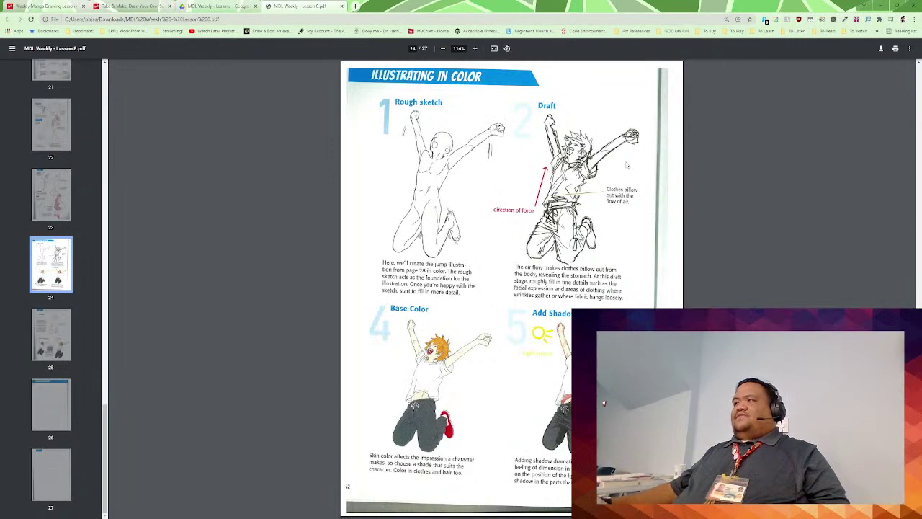
{"action": "scroll", "coordinate": [608, 195], "scroll_direction": "down", "scroll_amount": 6}
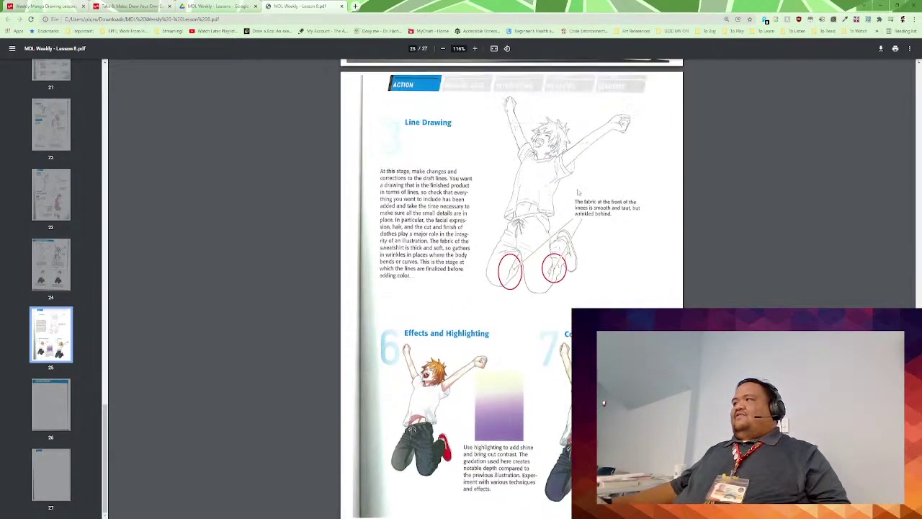
{"action": "scroll", "coordinate": [578, 193], "scroll_direction": "up", "scroll_amount": 1}
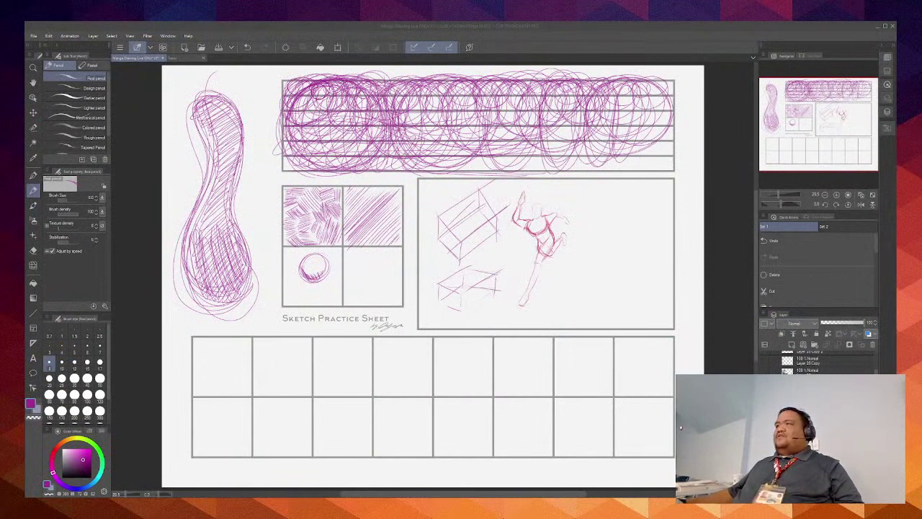
Step: Switch to the Tracer drawing in Clip Studio Paint and try a pencil stroke on the chest harness
{"action": "left_click", "coordinate": [177, 58]}
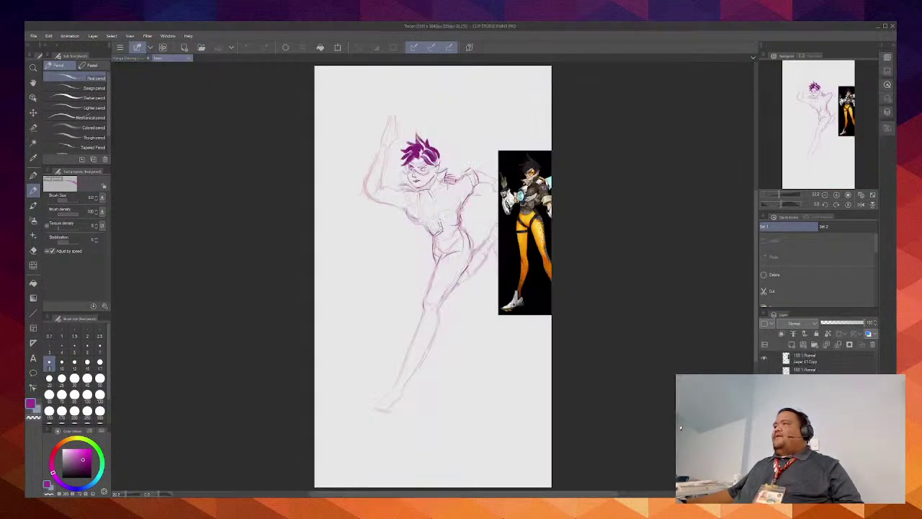
{"action": "scroll", "coordinate": [432, 194], "scroll_direction": "up", "scroll_amount": 1}
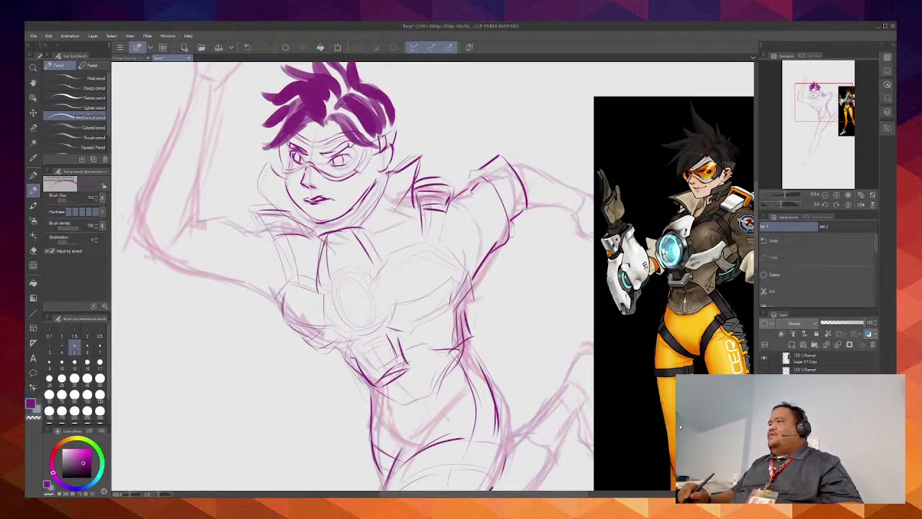
{"action": "left_click_drag", "start_coordinate": [324, 234], "coordinate": [322, 283]}
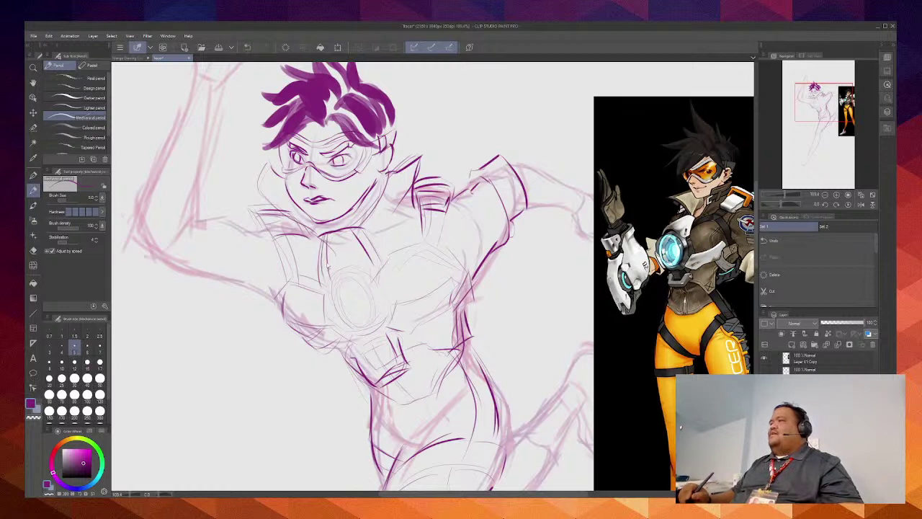
{"action": "key", "text": "ctrl+z"}
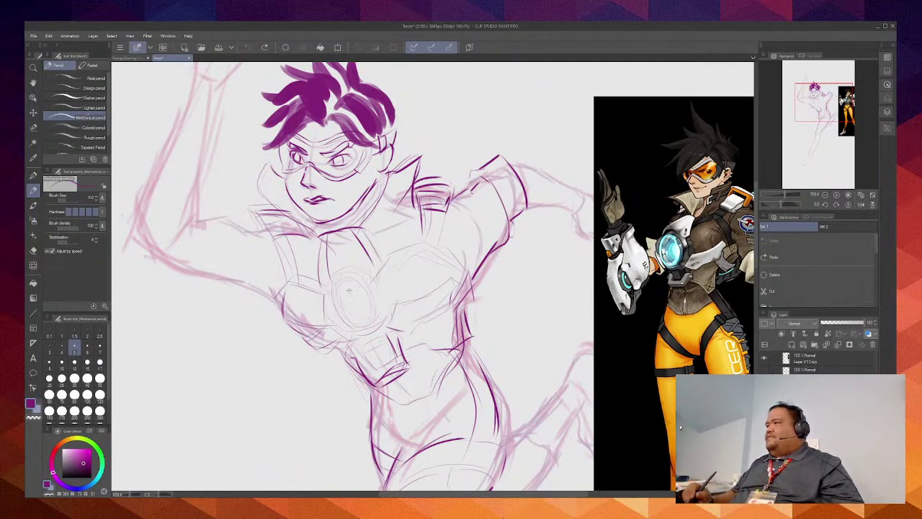
Step: Erase the rough inner circles of the chest device and move the character reference image closer to the torso
{"action": "mouse_move", "coordinate": [348, 286]}
{"action": "left_mouse_down"}
{"action": "mouse_move", "coordinate": [352, 280]}
{"action": "mouse_move", "coordinate": [355, 293]}
{"action": "mouse_move", "coordinate": [348, 270]}
{"action": "left_mouse_up"}
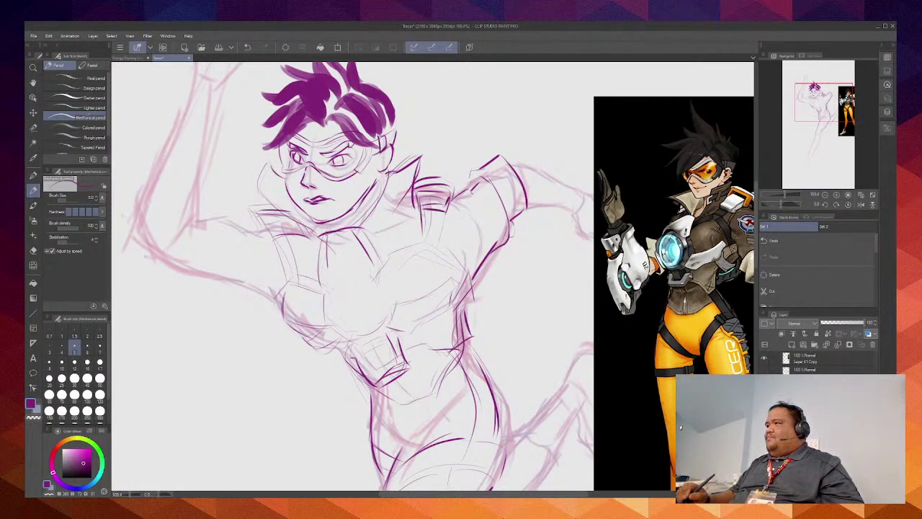
{"action": "scroll", "coordinate": [338, 229], "scroll_direction": "up", "scroll_amount": 3}
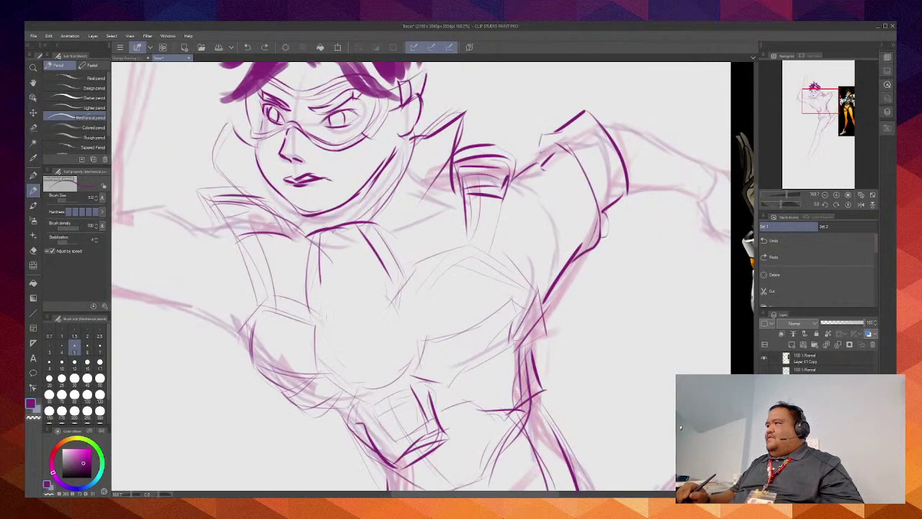
{"action": "left_click_drag", "start_coordinate": [732, 222], "coordinate": [584, 222]}
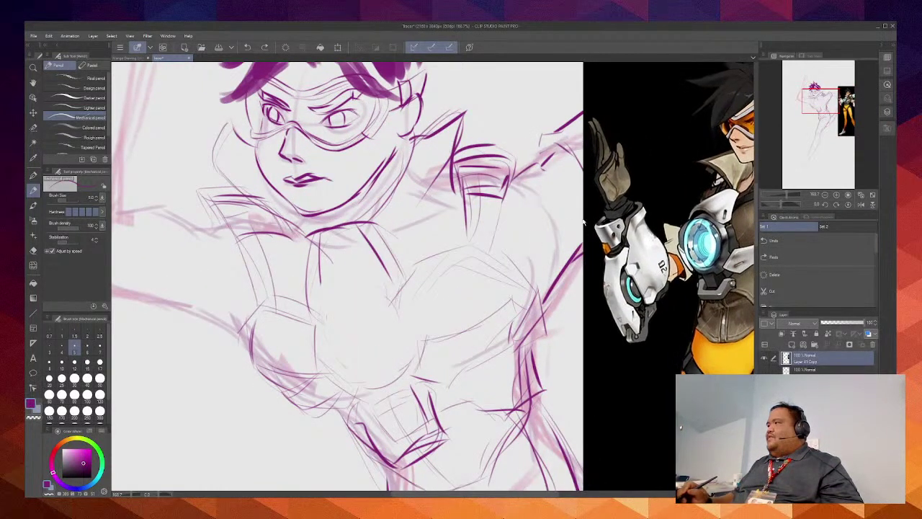
Step: Draw darker harness straps below the collar and the curved upper edge of the chest device with the mechanical pencil
{"action": "mouse_move", "coordinate": [321, 233]}
{"action": "left_mouse_down"}
{"action": "mouse_move", "coordinate": [366, 220]}
{"action": "mouse_move", "coordinate": [302, 274]}
{"action": "mouse_move", "coordinate": [297, 291]}
{"action": "left_mouse_up"}
{"action": "key", "text": "ctrl+z"}
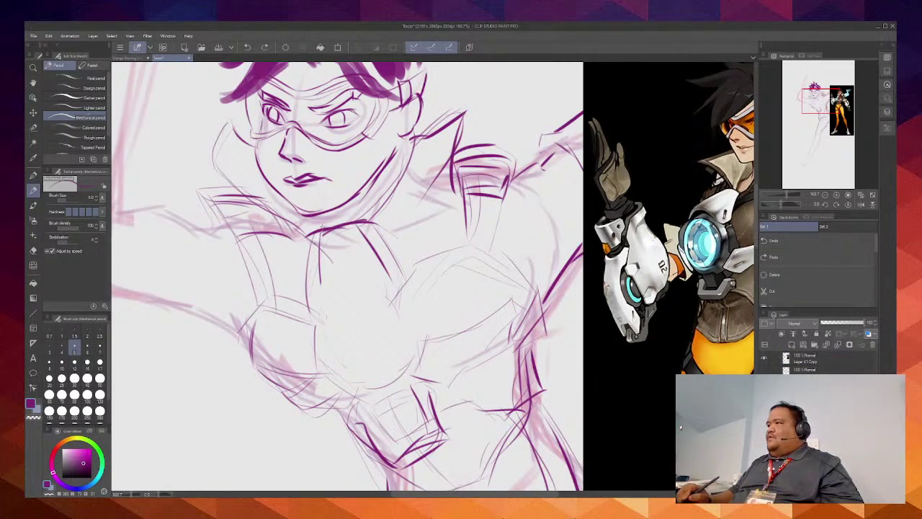
{"action": "mouse_move", "coordinate": [321, 228]}
{"action": "left_mouse_down"}
{"action": "mouse_move", "coordinate": [303, 299]}
{"action": "mouse_move", "coordinate": [315, 322]}
{"action": "mouse_move", "coordinate": [312, 290]}
{"action": "mouse_move", "coordinate": [381, 273]}
{"action": "mouse_move", "coordinate": [398, 284]}
{"action": "mouse_move", "coordinate": [393, 306]}
{"action": "left_mouse_up"}
{"action": "mouse_move", "coordinate": [360, 224]}
{"action": "left_mouse_down"}
{"action": "mouse_move", "coordinate": [404, 286]}
{"action": "mouse_move", "coordinate": [372, 249]}
{"action": "mouse_move", "coordinate": [400, 282]}
{"action": "mouse_move", "coordinate": [405, 276]}
{"action": "mouse_move", "coordinate": [393, 317]}
{"action": "left_mouse_up"}
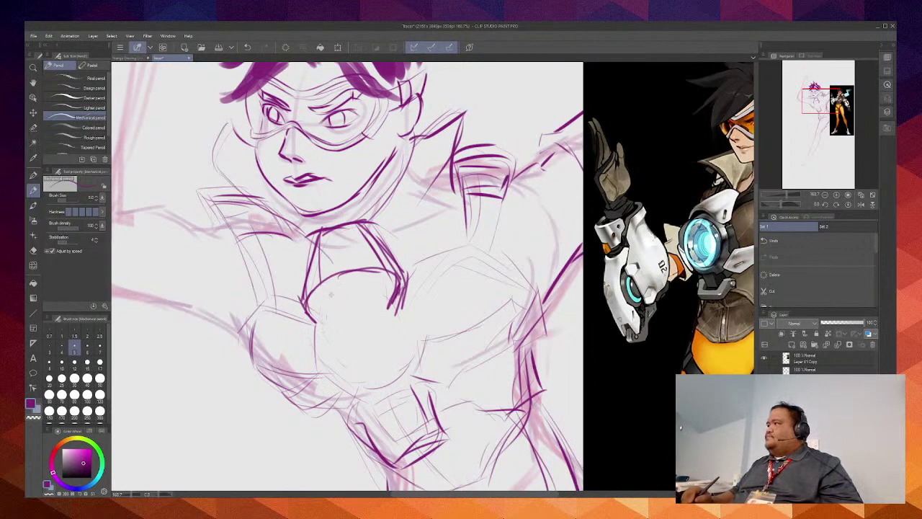
{"action": "left_click_drag", "start_coordinate": [326, 296], "coordinate": [376, 286]}
{"action": "key", "text": "ctrl+z"}
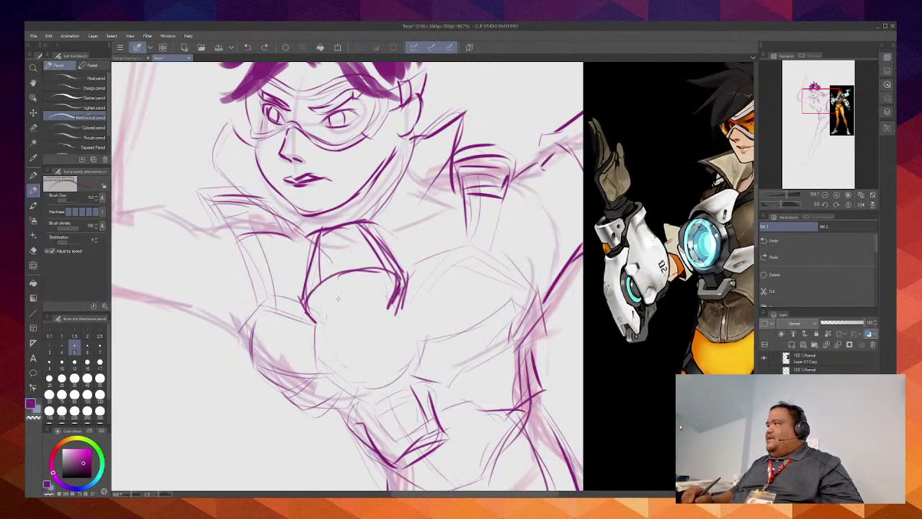
Step: Outline the round chest device in dark pencil, giving its outer side a slightly angular edge
{"action": "mouse_move", "coordinate": [324, 309]}
{"action": "left_mouse_down"}
{"action": "mouse_move", "coordinate": [393, 290]}
{"action": "mouse_move", "coordinate": [318, 314]}
{"action": "mouse_move", "coordinate": [321, 373]}
{"action": "left_mouse_up"}
{"action": "mouse_move", "coordinate": [317, 328]}
{"action": "left_mouse_down"}
{"action": "mouse_move", "coordinate": [323, 369]}
{"action": "mouse_move", "coordinate": [376, 395]}
{"action": "left_mouse_up"}
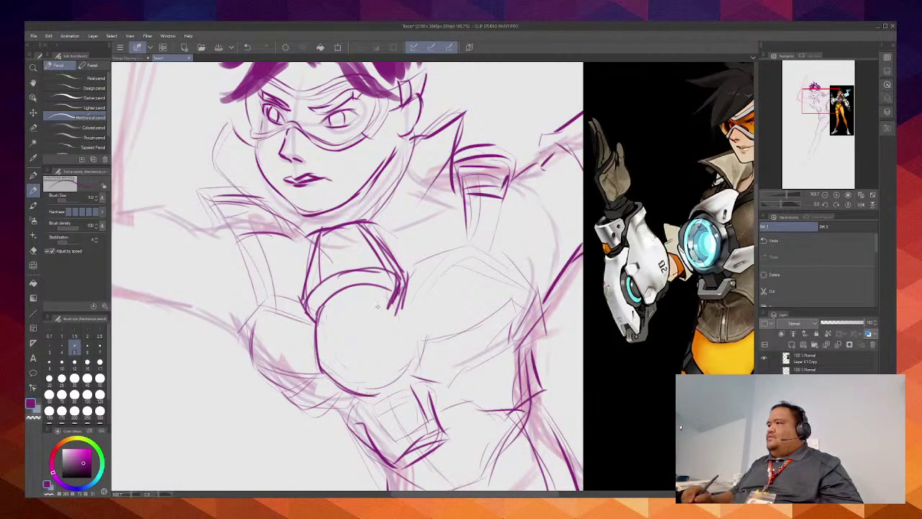
{"action": "mouse_move", "coordinate": [387, 289]}
{"action": "left_mouse_down"}
{"action": "mouse_move", "coordinate": [419, 336]}
{"action": "mouse_move", "coordinate": [395, 390]}
{"action": "left_mouse_up"}
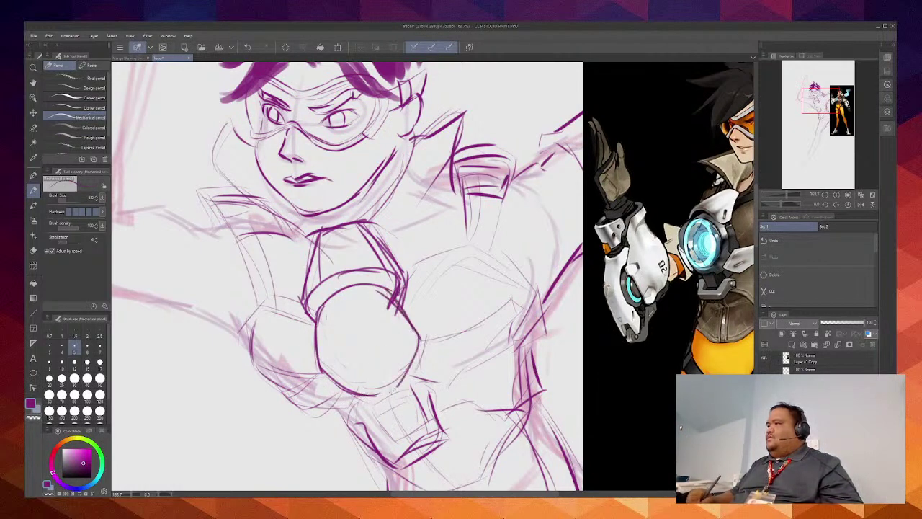
{"action": "left_click_drag", "start_coordinate": [415, 358], "coordinate": [360, 398]}
{"action": "left_click_drag", "start_coordinate": [404, 329], "coordinate": [389, 385]}
{"action": "left_click_drag", "start_coordinate": [394, 303], "coordinate": [415, 338]}
{"action": "left_click_drag", "start_coordinate": [411, 330], "coordinate": [424, 356]}
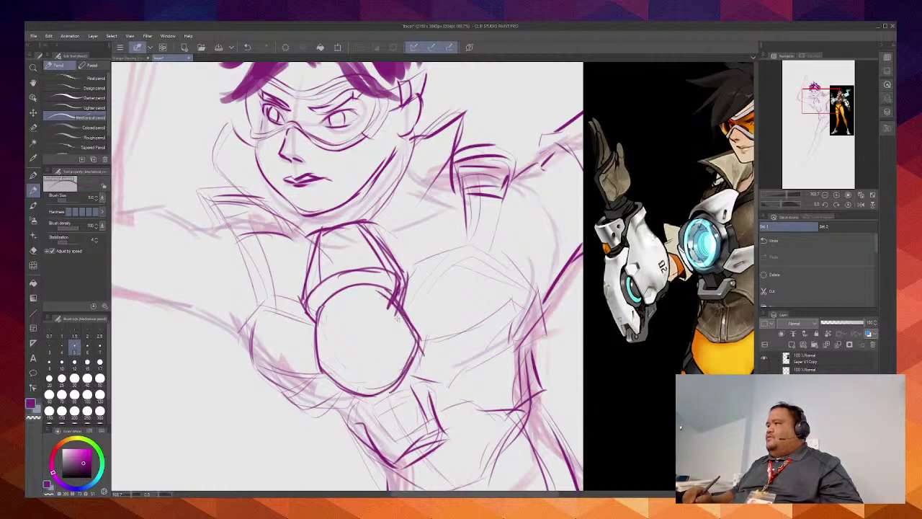
Step: Thicken the upper rim of the chest device and try a short notch line inside it
{"action": "mouse_move", "coordinate": [368, 275]}
{"action": "left_mouse_down"}
{"action": "mouse_move", "coordinate": [331, 285]}
{"action": "mouse_move", "coordinate": [315, 320]}
{"action": "left_mouse_up"}
{"action": "mouse_move", "coordinate": [327, 285]}
{"action": "left_mouse_down"}
{"action": "mouse_move", "coordinate": [313, 326]}
{"action": "mouse_move", "coordinate": [318, 299]}
{"action": "left_mouse_up"}
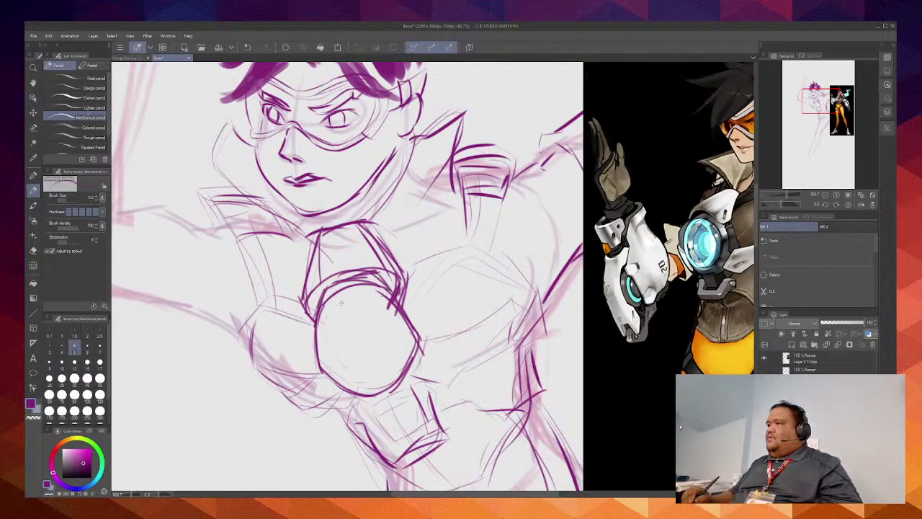
{"action": "key", "text": "ctrl+z"}
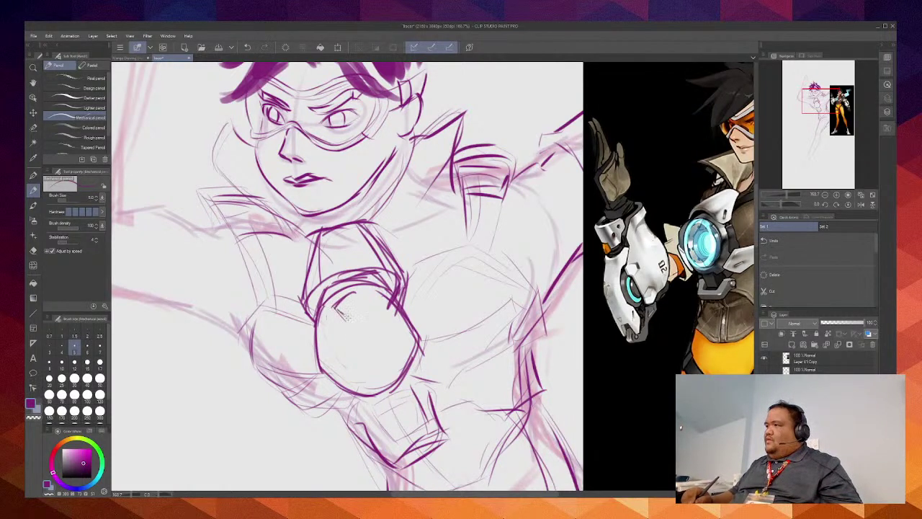
{"action": "left_click_drag", "start_coordinate": [341, 307], "coordinate": [346, 313]}
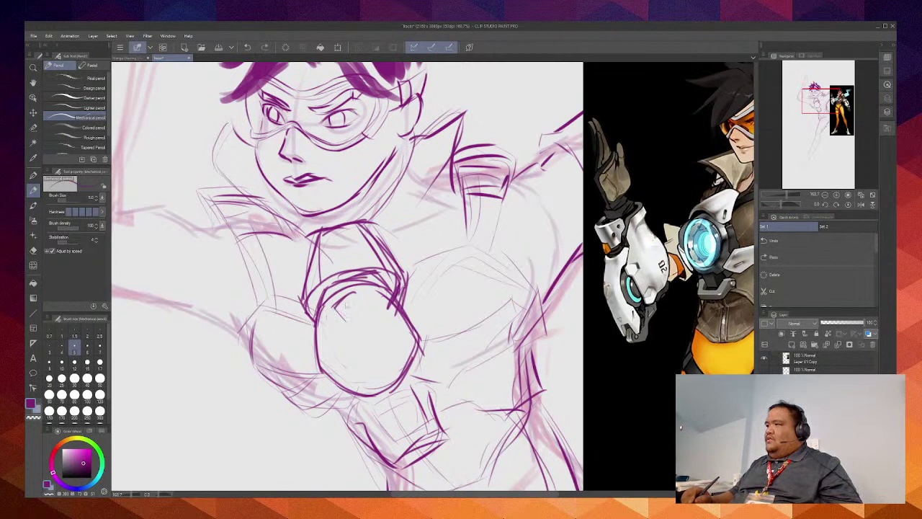
{"action": "key", "text": "ctrl+z"}
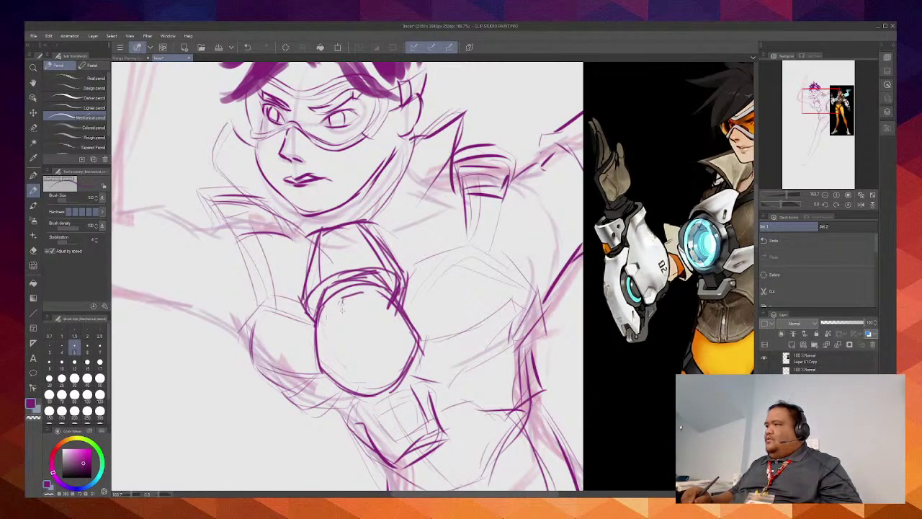
Step: Draw angular notch marks inside the upper and lower edges of the chest device
{"action": "left_click_drag", "start_coordinate": [344, 301], "coordinate": [371, 312]}
{"action": "left_click_drag", "start_coordinate": [343, 302], "coordinate": [372, 312]}
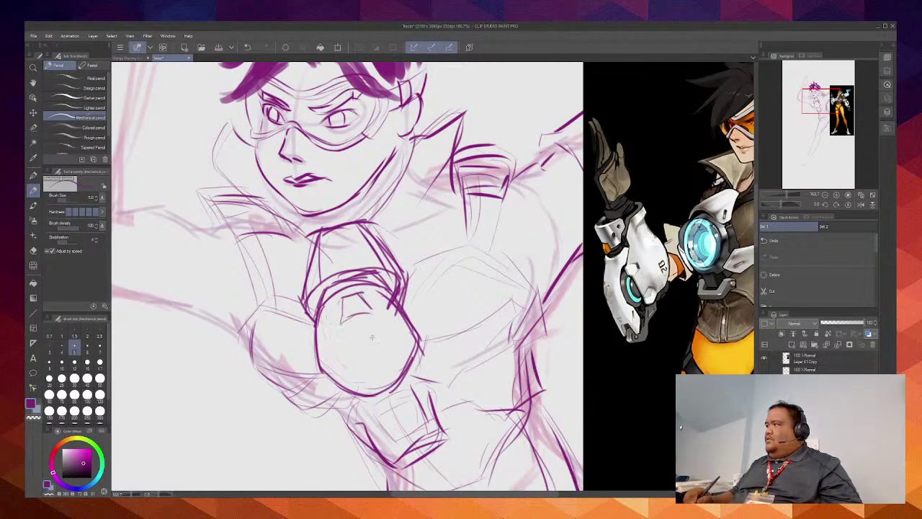
{"action": "left_click_drag", "start_coordinate": [353, 374], "coordinate": [383, 366]}
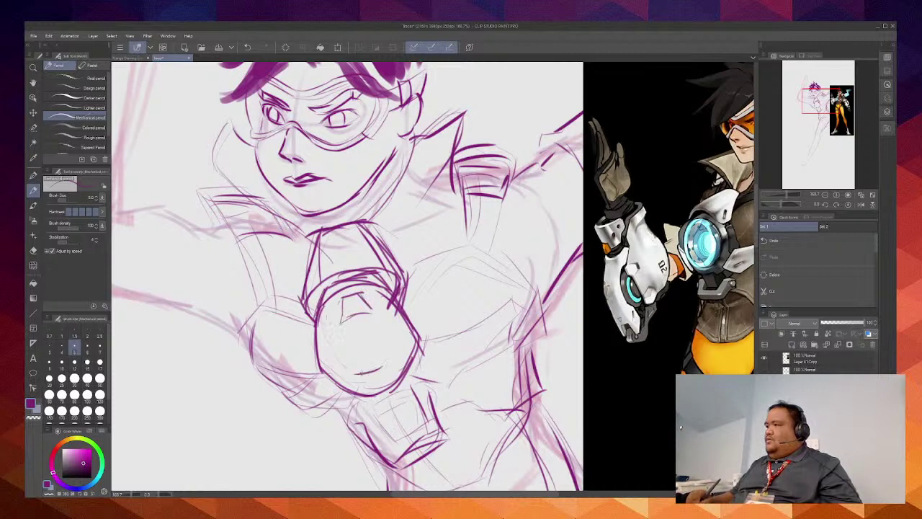
{"action": "left_click_drag", "start_coordinate": [358, 374], "coordinate": [392, 363]}
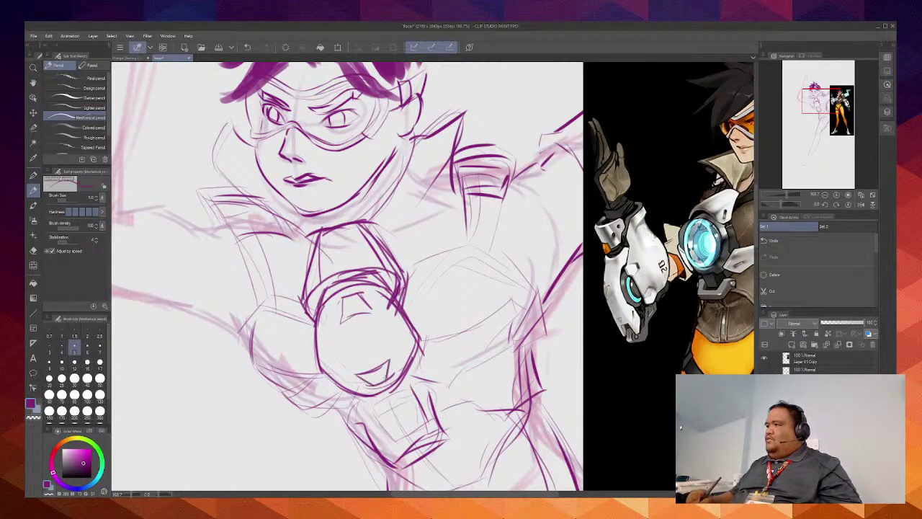
Step: Sketch the central circle of the chest device and the curved ring segments around it on both sides
{"action": "left_click_drag", "start_coordinate": [357, 322], "coordinate": [369, 364]}
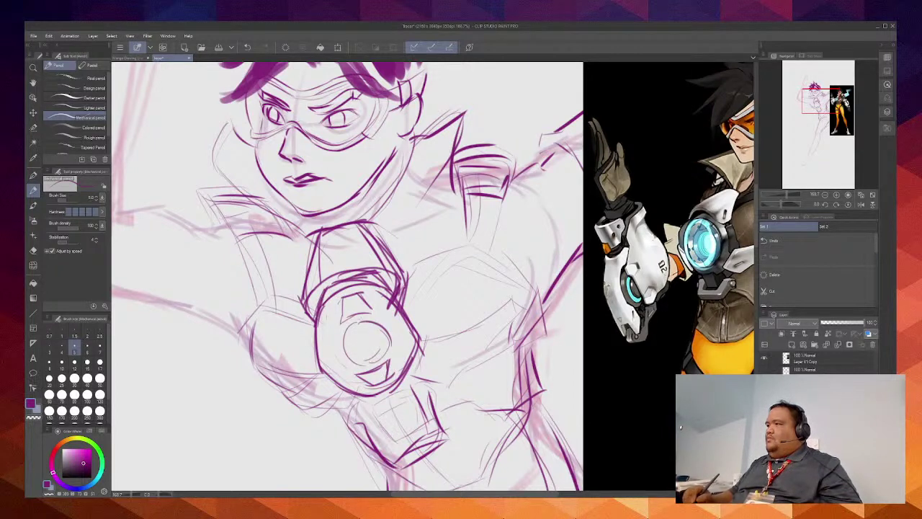
{"action": "left_click_drag", "start_coordinate": [358, 326], "coordinate": [338, 330]}
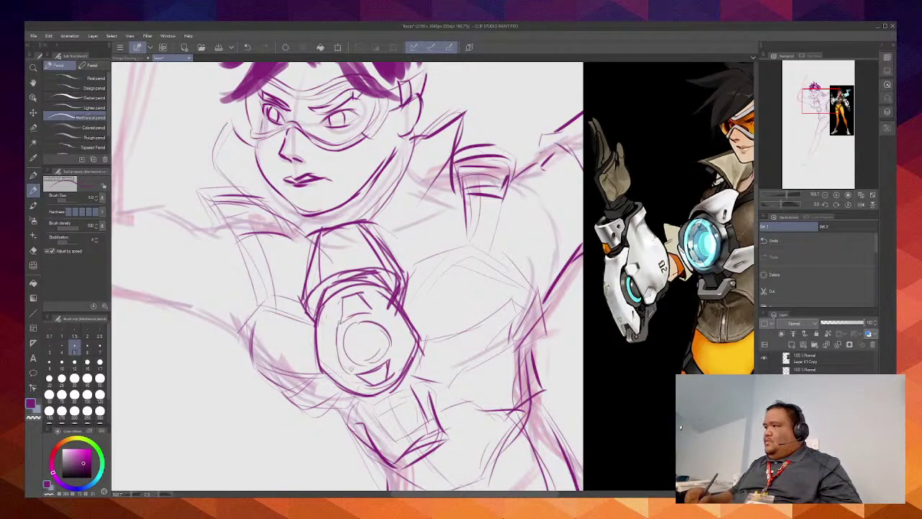
{"action": "left_click_drag", "start_coordinate": [338, 330], "coordinate": [360, 376]}
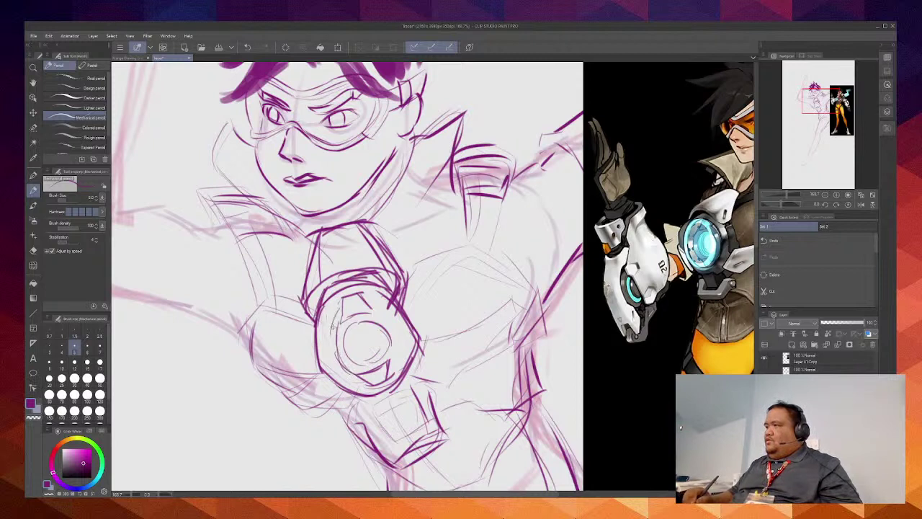
{"action": "mouse_move", "coordinate": [339, 309]}
{"action": "left_mouse_down"}
{"action": "mouse_move", "coordinate": [346, 376]}
{"action": "mouse_move", "coordinate": [356, 372]}
{"action": "left_mouse_up"}
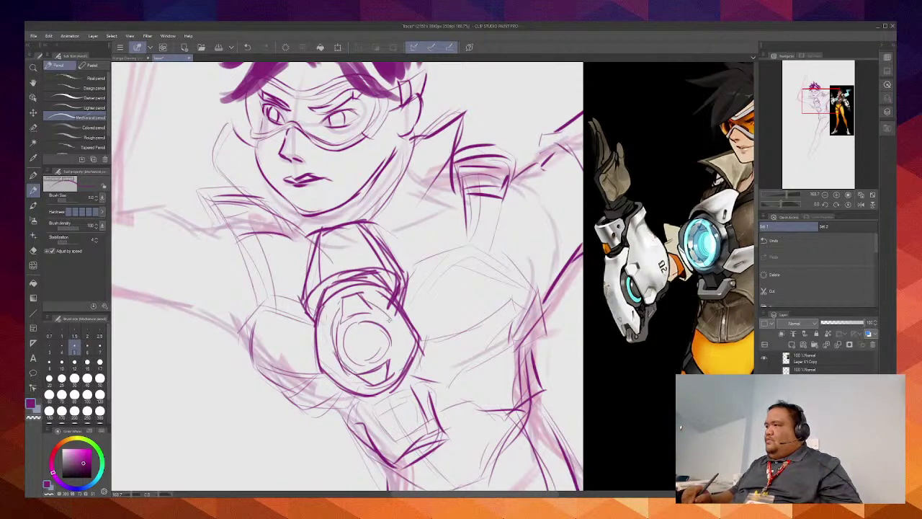
{"action": "left_click_drag", "start_coordinate": [369, 305], "coordinate": [387, 352]}
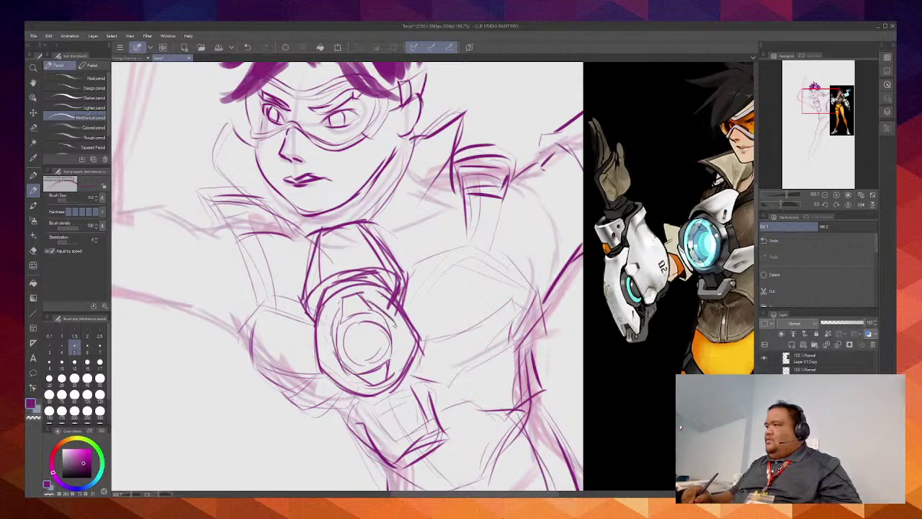
{"action": "left_click_drag", "start_coordinate": [393, 317], "coordinate": [391, 362]}
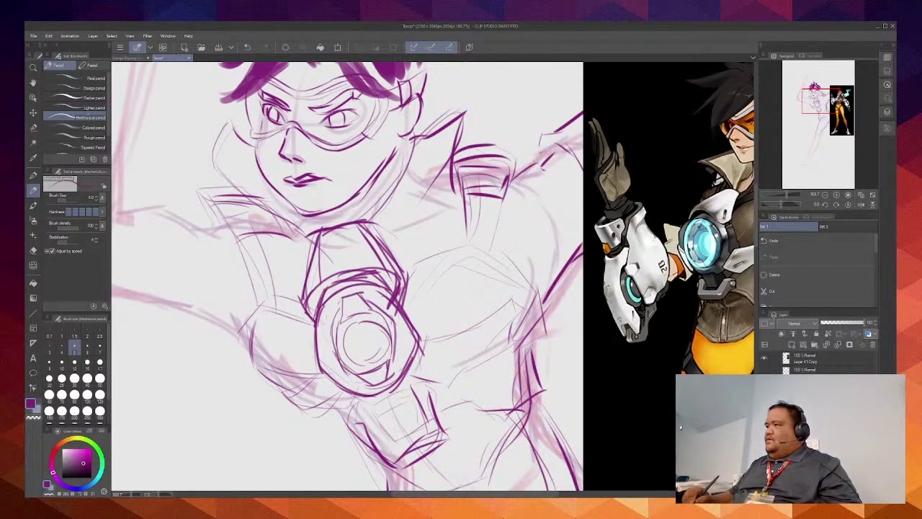
Step: Fill the center of the chest device with concentric rings and a small spiral core
{"action": "left_click_drag", "start_coordinate": [365, 319], "coordinate": [384, 356]}
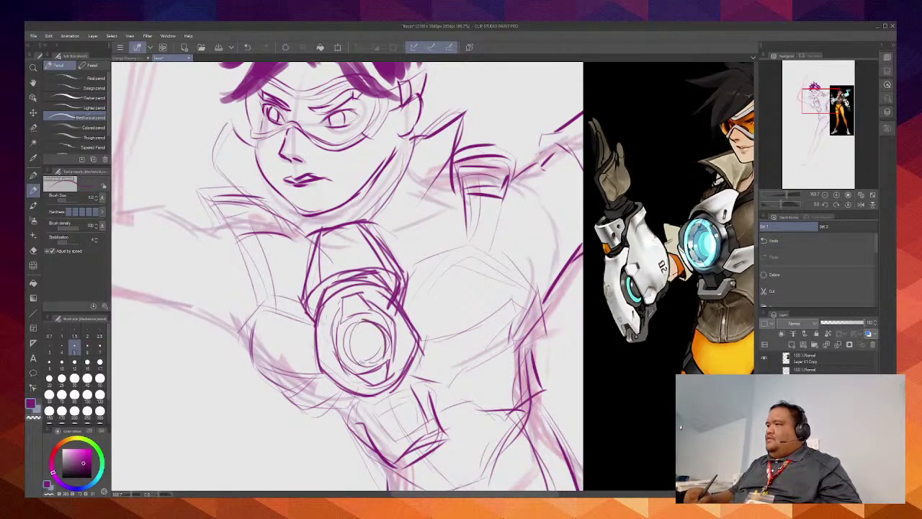
{"action": "left_click_drag", "start_coordinate": [362, 331], "coordinate": [362, 350]}
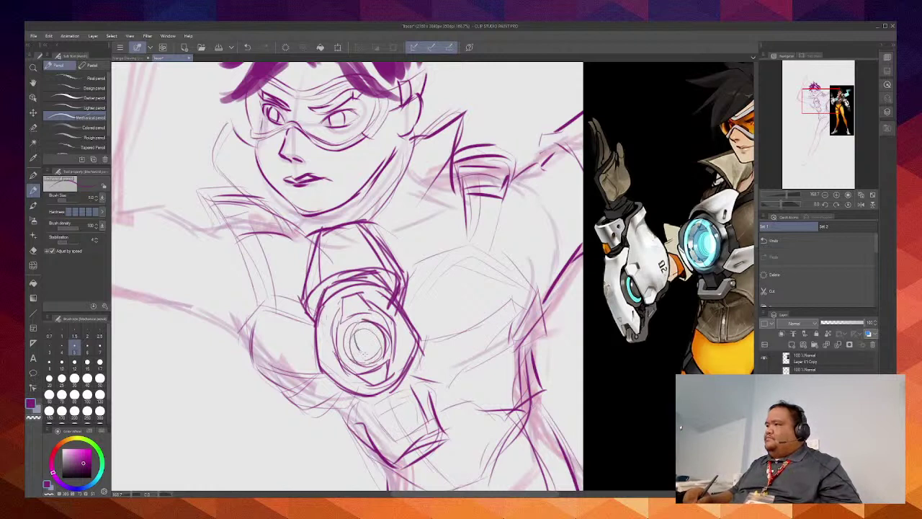
{"action": "left_click_drag", "start_coordinate": [360, 330], "coordinate": [364, 338]}
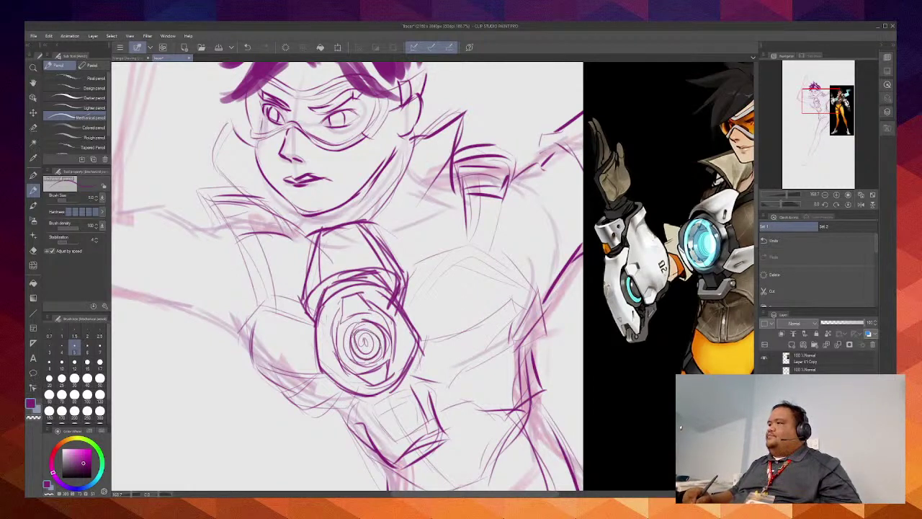
{"action": "left_click_drag", "start_coordinate": [358, 332], "coordinate": [371, 350]}
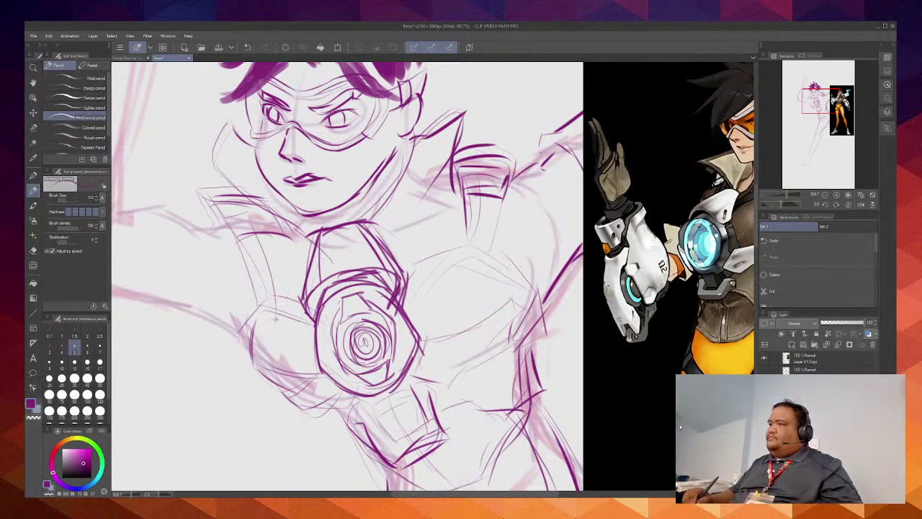
Step: Darken the outer edge and lower contour of the chest plate on the raised-arm side
{"action": "left_click_drag", "start_coordinate": [274, 319], "coordinate": [260, 364]}
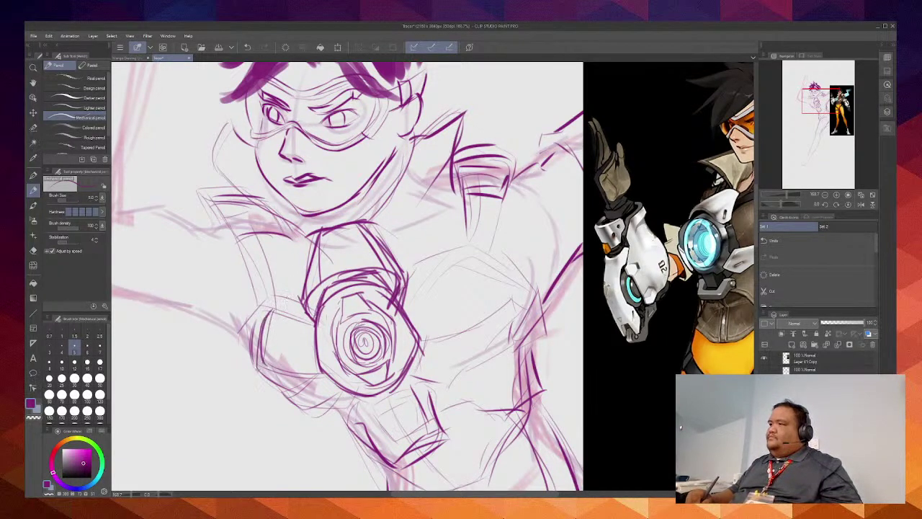
{"action": "mouse_move", "coordinate": [265, 315]}
{"action": "left_mouse_down"}
{"action": "mouse_move", "coordinate": [261, 370]}
{"action": "mouse_move", "coordinate": [309, 379]}
{"action": "left_mouse_up"}
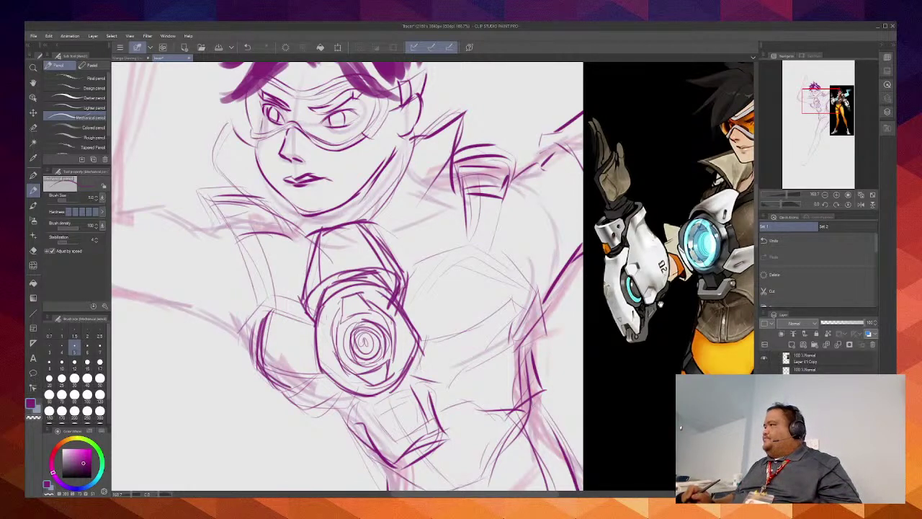
Step: Try a few strokes over the chest device's outer ring, then add small dot marks around the ring
{"action": "left_click_drag", "start_coordinate": [661, 303], "coordinate": [553, 280]}
{"action": "scroll", "coordinate": [553, 280], "scroll_direction": "down", "scroll_amount": 2}
{"action": "scroll", "coordinate": [406, 317], "scroll_direction": "down", "scroll_amount": 3}
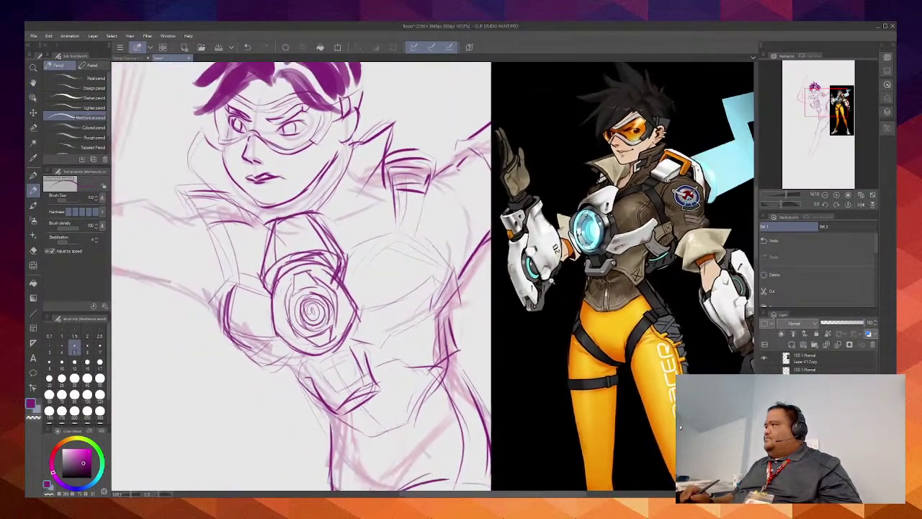
{"action": "scroll", "coordinate": [405, 317], "scroll_direction": "up", "scroll_amount": 3}
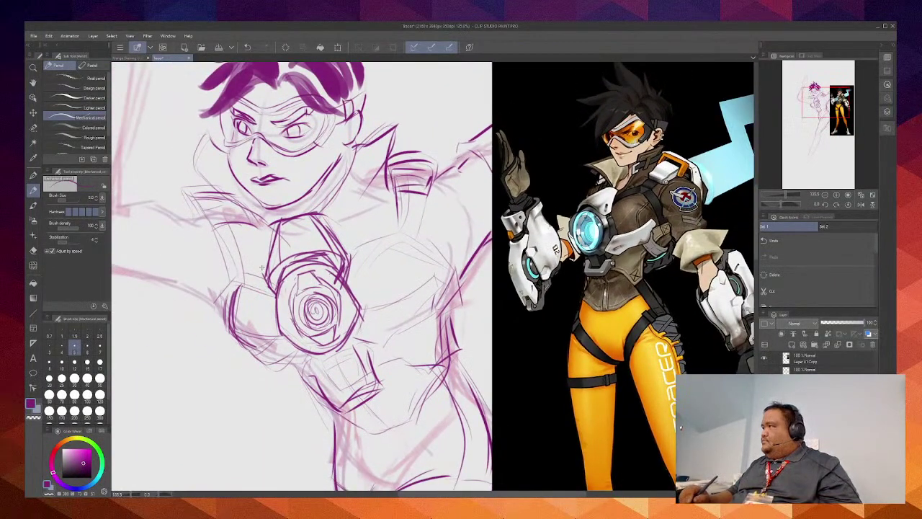
{"action": "mouse_move", "coordinate": [280, 281]}
{"action": "left_mouse_down"}
{"action": "mouse_move", "coordinate": [291, 338]}
{"action": "mouse_move", "coordinate": [327, 359]}
{"action": "mouse_move", "coordinate": [344, 346]}
{"action": "left_mouse_up"}
{"action": "mouse_move", "coordinate": [324, 270]}
{"action": "left_mouse_down"}
{"action": "mouse_move", "coordinate": [356, 303]}
{"action": "mouse_move", "coordinate": [350, 331]}
{"action": "left_mouse_up"}
{"action": "mouse_move", "coordinate": [282, 296]}
{"action": "left_mouse_down"}
{"action": "mouse_move", "coordinate": [286, 306]}
{"action": "mouse_move", "coordinate": [272, 313]}
{"action": "mouse_move", "coordinate": [275, 343]}
{"action": "left_mouse_up"}
{"action": "key", "text": "ctrl+z"}
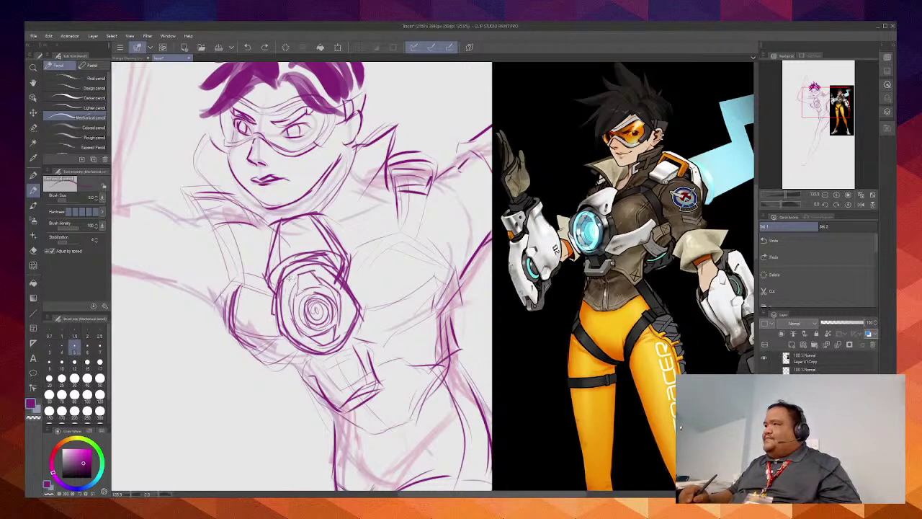
{"action": "left_click_drag", "start_coordinate": [286, 283], "coordinate": [291, 279]}
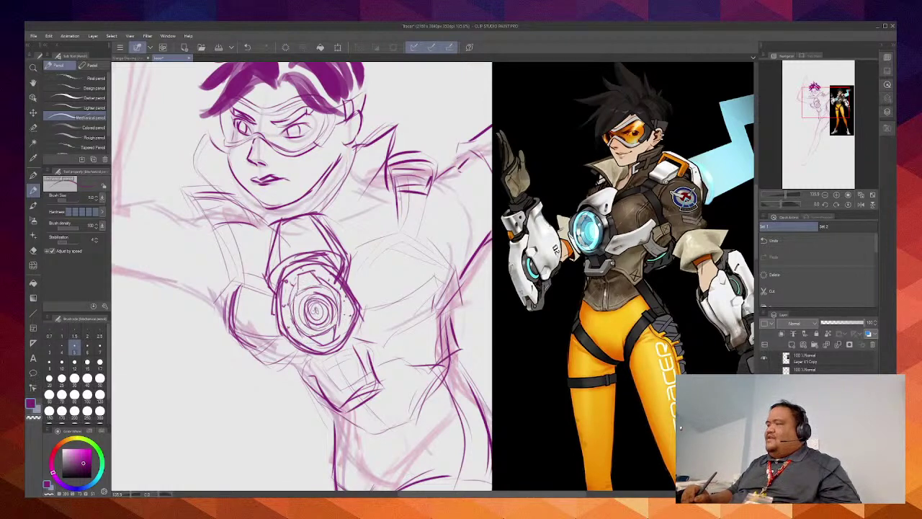
Step: Undo the spiral core of the chest device and redraw its center as a plain circle
{"action": "key", "text": "ctrl+z"}
{"action": "key", "text": "ctrl+z"}
{"action": "key", "text": "ctrl+z"}
{"action": "key", "text": "ctrl+z"}
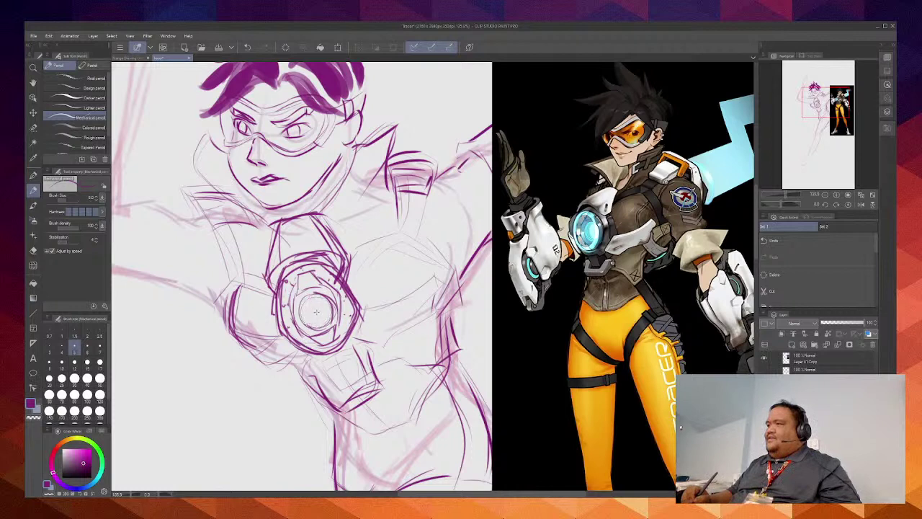
{"action": "key", "text": "ctrl+z"}
{"action": "mouse_move", "coordinate": [313, 294]}
{"action": "left_mouse_down"}
{"action": "mouse_move", "coordinate": [299, 312]}
{"action": "mouse_move", "coordinate": [313, 331]}
{"action": "mouse_move", "coordinate": [333, 327]}
{"action": "mouse_move", "coordinate": [321, 299]}
{"action": "mouse_move", "coordinate": [336, 308]}
{"action": "mouse_move", "coordinate": [321, 332]}
{"action": "mouse_move", "coordinate": [329, 327]}
{"action": "left_mouse_up"}
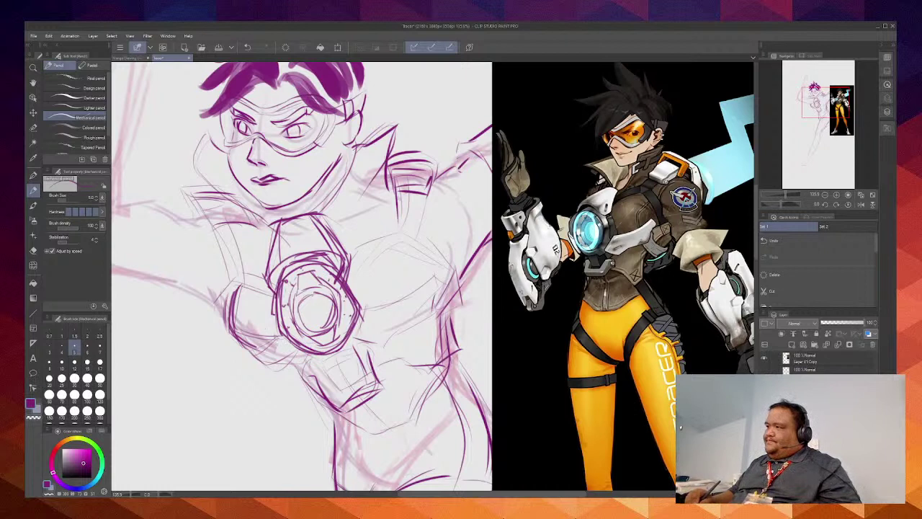
Step: Outline the lower tip of the raised-arm-side chest plate and the long angular plate on the device's opposite side
{"action": "left_click_drag", "start_coordinate": [278, 337], "coordinate": [301, 353]}
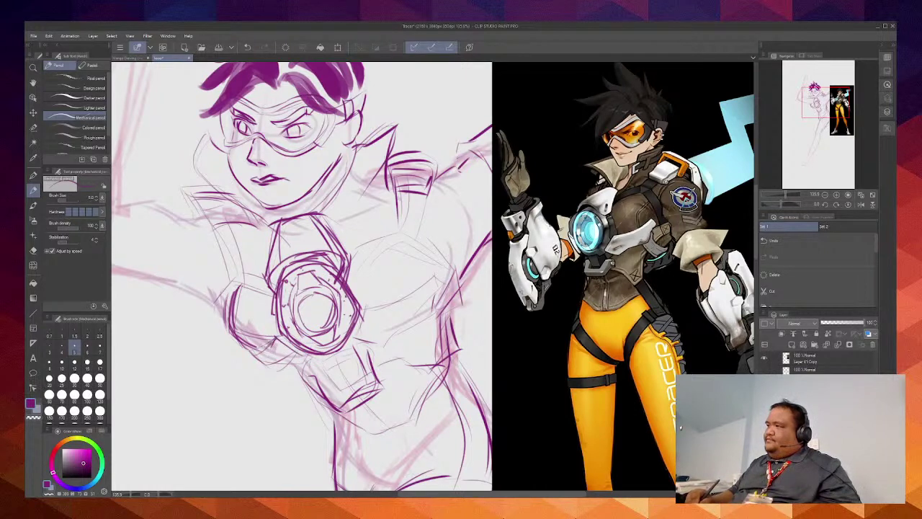
{"action": "mouse_move", "coordinate": [285, 341]}
{"action": "left_mouse_down"}
{"action": "mouse_move", "coordinate": [302, 354]}
{"action": "mouse_move", "coordinate": [295, 365]}
{"action": "mouse_move", "coordinate": [272, 364]}
{"action": "mouse_move", "coordinate": [292, 369]}
{"action": "left_mouse_up"}
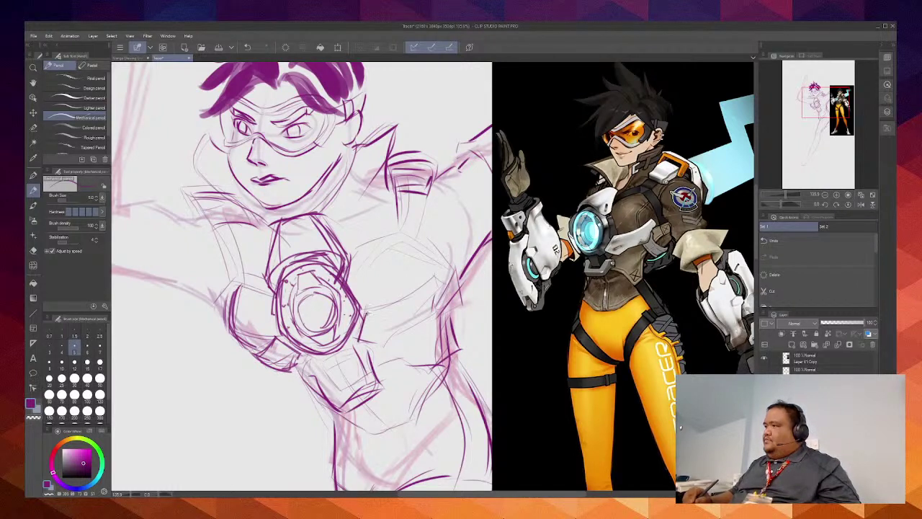
{"action": "left_click_drag", "start_coordinate": [365, 314], "coordinate": [361, 347]}
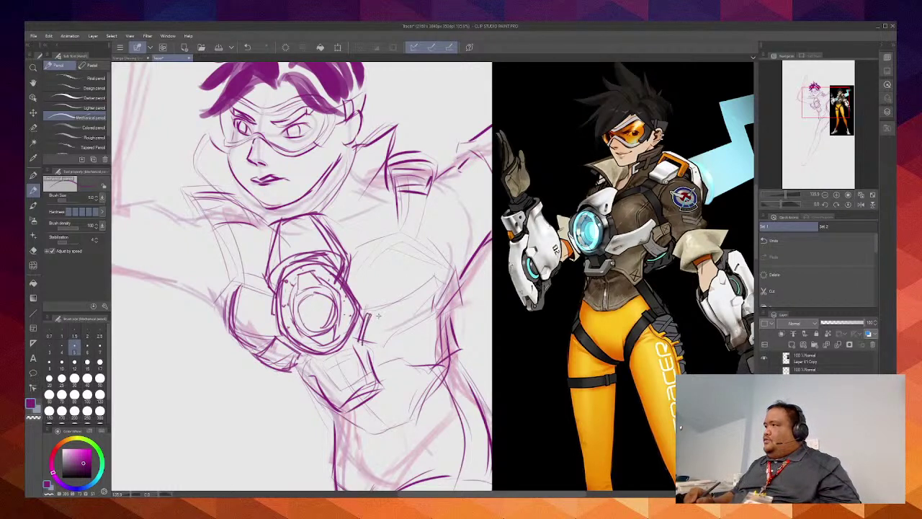
{"action": "left_click_drag", "start_coordinate": [382, 310], "coordinate": [439, 266]}
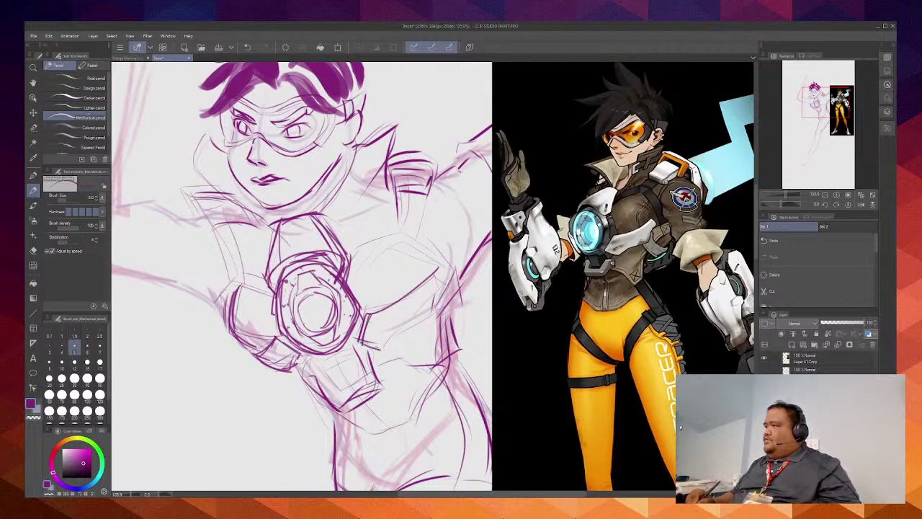
{"action": "left_click_drag", "start_coordinate": [361, 351], "coordinate": [405, 323]}
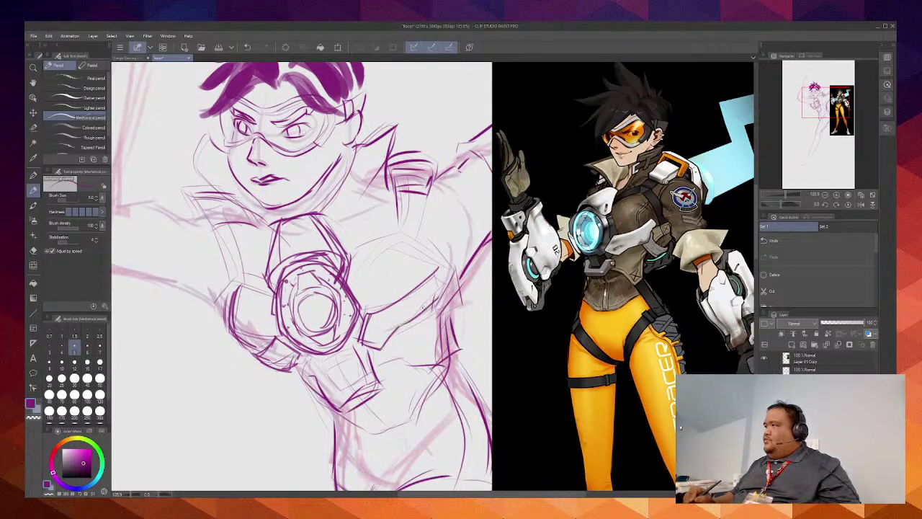
{"action": "left_click_drag", "start_coordinate": [405, 328], "coordinate": [445, 274]}
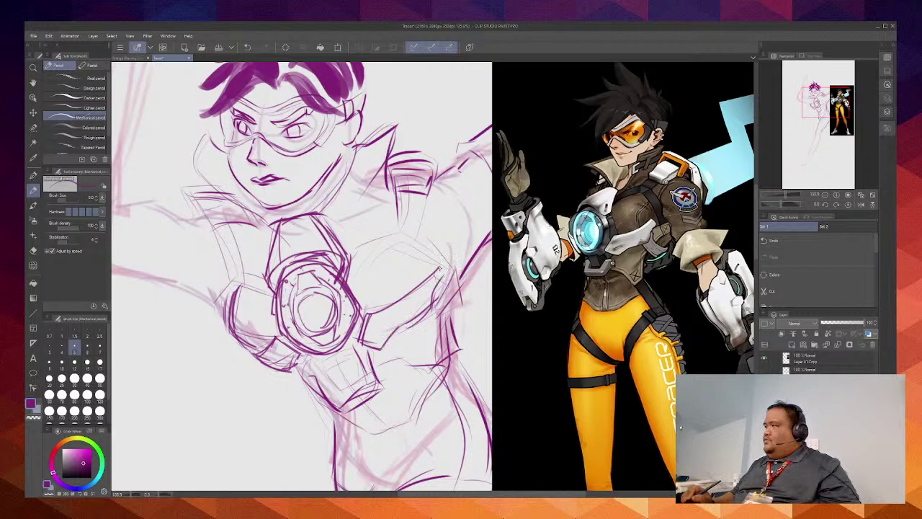
{"action": "mouse_move", "coordinate": [442, 266]}
{"action": "left_mouse_down"}
{"action": "mouse_move", "coordinate": [432, 310]}
{"action": "mouse_move", "coordinate": [395, 317]}
{"action": "left_mouse_up"}
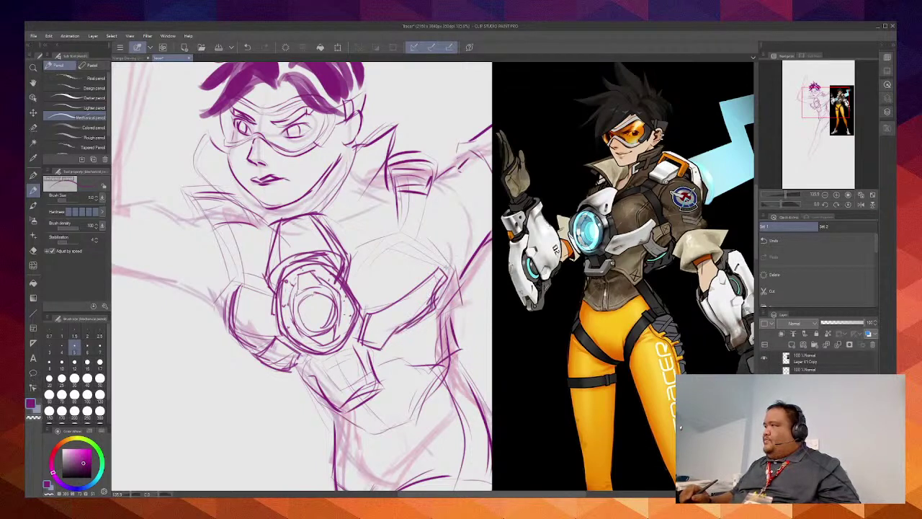
Step: Darken the side of the torso below the outer tip of the long angular plate
{"action": "mouse_move", "coordinate": [446, 261]}
{"action": "left_mouse_down"}
{"action": "mouse_move", "coordinate": [456, 273]}
{"action": "mouse_move", "coordinate": [438, 302]}
{"action": "mouse_move", "coordinate": [453, 311]}
{"action": "mouse_move", "coordinate": [447, 359]}
{"action": "left_mouse_up"}
{"action": "left_click_drag", "start_coordinate": [451, 324], "coordinate": [434, 359]}
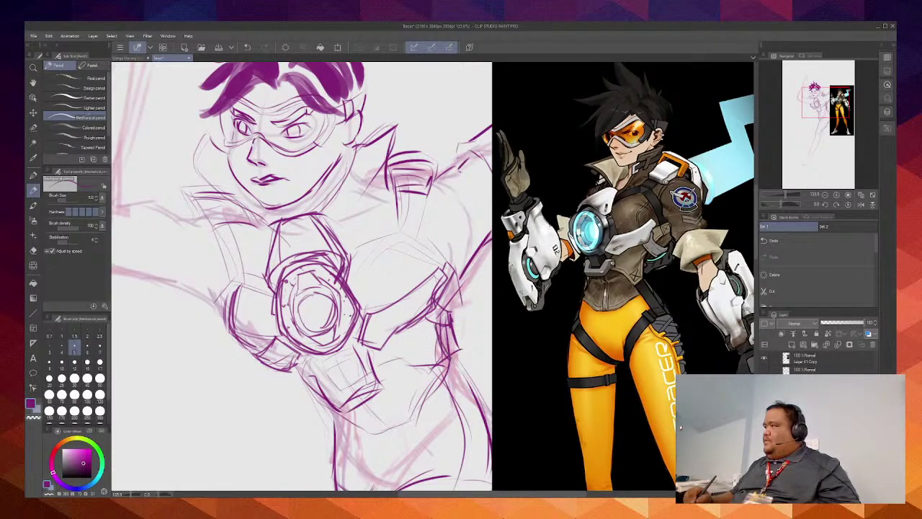
{"action": "left_click_drag", "start_coordinate": [437, 324], "coordinate": [456, 360]}
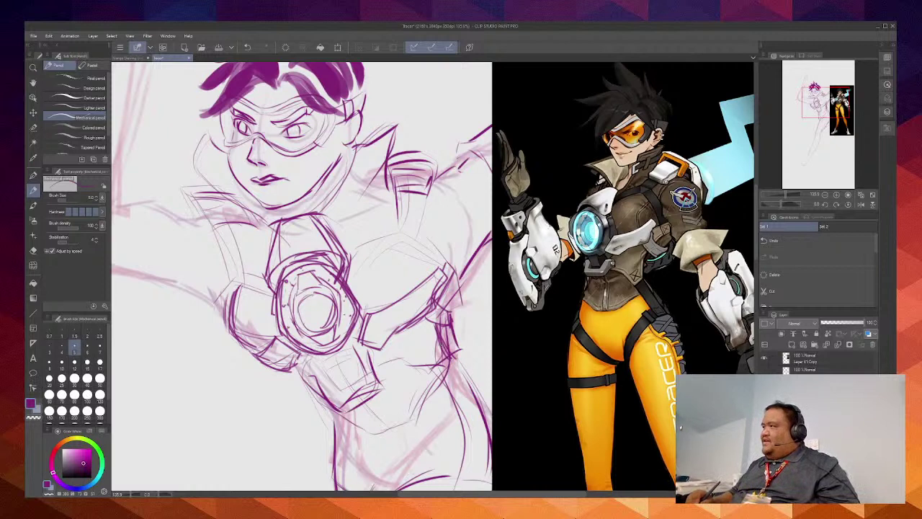
Step: Define the angular bracket beneath the chest device with a double inner edge and a heavier lower outline
{"action": "mouse_move", "coordinate": [300, 359]}
{"action": "left_mouse_down"}
{"action": "mouse_move", "coordinate": [332, 384]}
{"action": "mouse_move", "coordinate": [360, 377]}
{"action": "mouse_move", "coordinate": [351, 342]}
{"action": "left_mouse_up"}
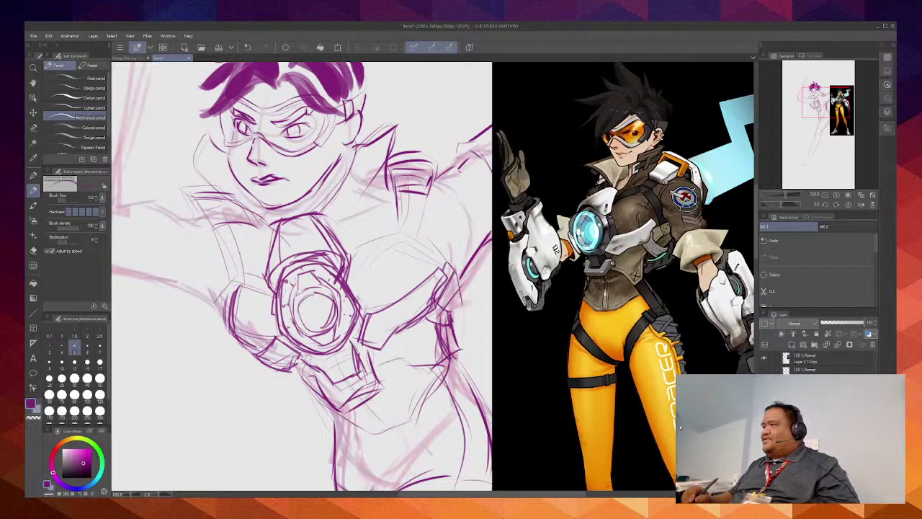
{"action": "mouse_move", "coordinate": [347, 278]}
{"action": "left_mouse_down"}
{"action": "mouse_move", "coordinate": [373, 310]}
{"action": "mouse_move", "coordinate": [359, 355]}
{"action": "mouse_move", "coordinate": [306, 377]}
{"action": "mouse_move", "coordinate": [307, 392]}
{"action": "mouse_move", "coordinate": [343, 410]}
{"action": "left_mouse_up"}
{"action": "mouse_move", "coordinate": [348, 402]}
{"action": "left_mouse_down"}
{"action": "mouse_move", "coordinate": [378, 385]}
{"action": "mouse_move", "coordinate": [339, 397]}
{"action": "mouse_move", "coordinate": [367, 375]}
{"action": "mouse_move", "coordinate": [359, 375]}
{"action": "mouse_move", "coordinate": [382, 344]}
{"action": "mouse_move", "coordinate": [383, 363]}
{"action": "mouse_move", "coordinate": [371, 368]}
{"action": "mouse_move", "coordinate": [383, 389]}
{"action": "left_mouse_up"}
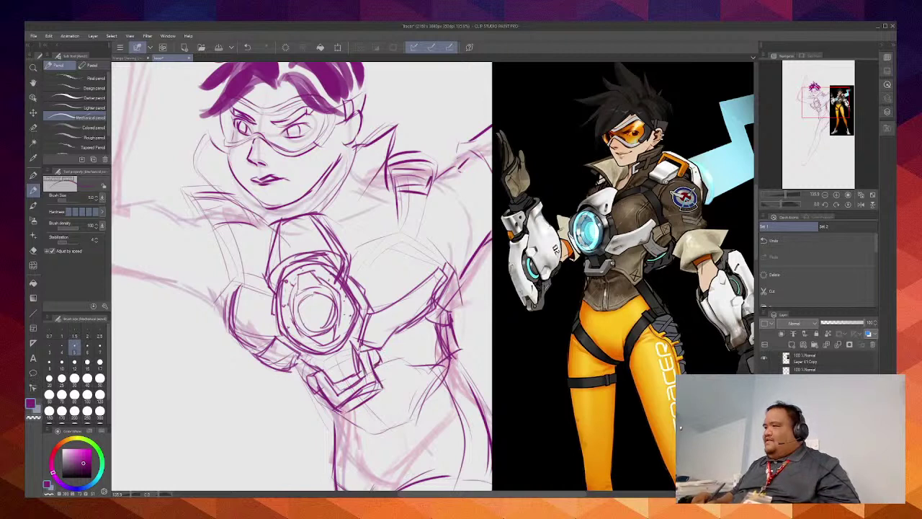
{"action": "left_click_drag", "start_coordinate": [337, 416], "coordinate": [379, 388]}
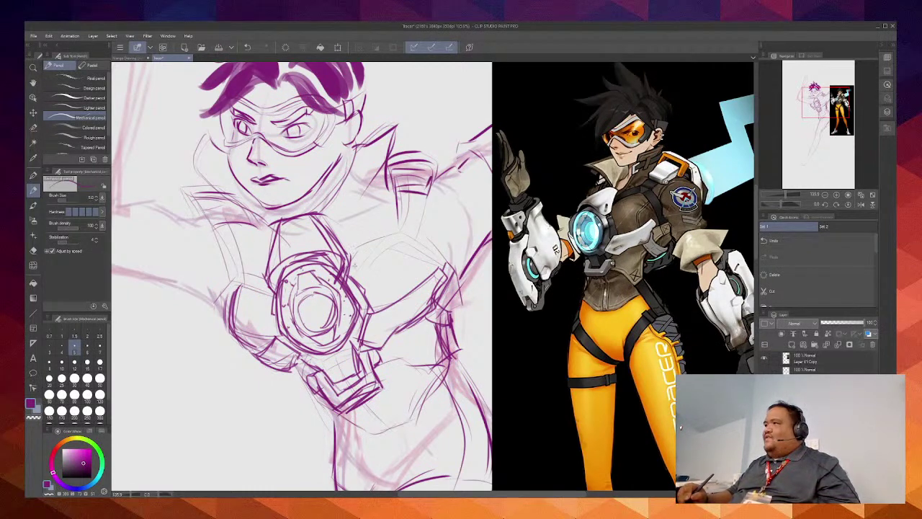
Step: Draw the harness strap from the chest device up to the shoulder pad, plus the curved upper chest contour beside it
{"action": "left_click_drag", "start_coordinate": [353, 267], "coordinate": [395, 214]}
{"action": "mouse_move", "coordinate": [349, 281]}
{"action": "left_mouse_down"}
{"action": "mouse_move", "coordinate": [393, 229]}
{"action": "mouse_move", "coordinate": [351, 266]}
{"action": "mouse_move", "coordinate": [382, 230]}
{"action": "mouse_move", "coordinate": [394, 225]}
{"action": "mouse_move", "coordinate": [399, 236]}
{"action": "mouse_move", "coordinate": [422, 219]}
{"action": "mouse_move", "coordinate": [394, 193]}
{"action": "mouse_move", "coordinate": [423, 223]}
{"action": "mouse_move", "coordinate": [353, 281]}
{"action": "mouse_move", "coordinate": [400, 237]}
{"action": "mouse_move", "coordinate": [436, 249]}
{"action": "left_mouse_up"}
{"action": "left_click_drag", "start_coordinate": [409, 233], "coordinate": [450, 266]}
{"action": "left_click_drag", "start_coordinate": [412, 236], "coordinate": [447, 268]}
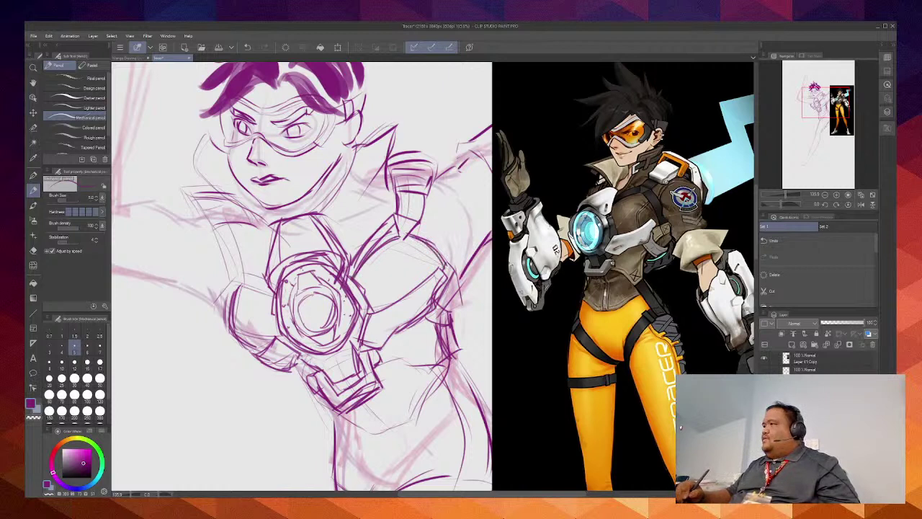
Step: Strengthen the side contour from the chest to the armpit and the lower edge of the lowered arm's sleeve
{"action": "mouse_move", "coordinate": [419, 221]}
{"action": "left_mouse_down"}
{"action": "mouse_move", "coordinate": [459, 263]}
{"action": "mouse_move", "coordinate": [446, 266]}
{"action": "left_mouse_up"}
{"action": "mouse_move", "coordinate": [448, 253]}
{"action": "left_mouse_down"}
{"action": "mouse_move", "coordinate": [462, 265]}
{"action": "mouse_move", "coordinate": [457, 275]}
{"action": "mouse_move", "coordinate": [465, 262]}
{"action": "mouse_move", "coordinate": [452, 317]}
{"action": "left_mouse_up"}
{"action": "left_click_drag", "start_coordinate": [470, 275], "coordinate": [456, 314]}
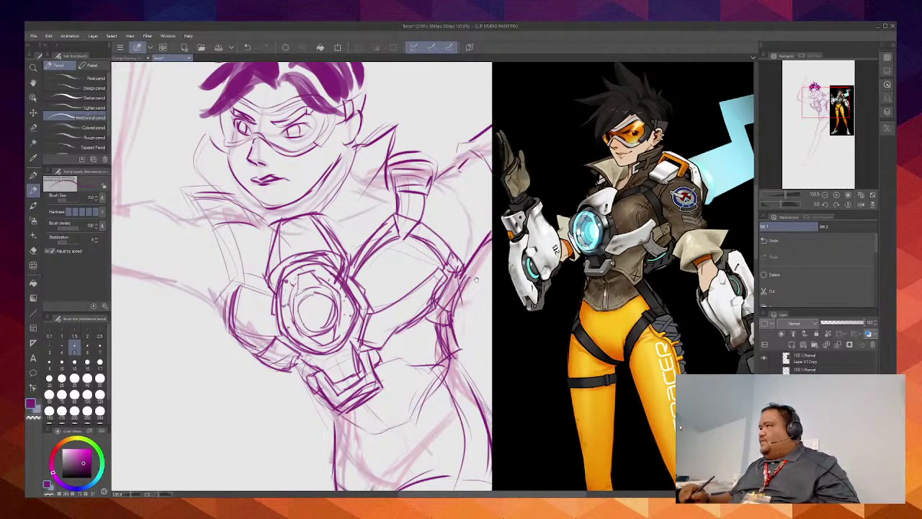
{"action": "mouse_move", "coordinate": [477, 279]}
{"action": "left_mouse_down"}
{"action": "mouse_move", "coordinate": [417, 324]}
{"action": "mouse_move", "coordinate": [526, 215]}
{"action": "mouse_move", "coordinate": [473, 294]}
{"action": "left_mouse_up"}
{"action": "mouse_move", "coordinate": [444, 256]}
{"action": "left_mouse_down"}
{"action": "mouse_move", "coordinate": [467, 249]}
{"action": "mouse_move", "coordinate": [467, 225]}
{"action": "left_mouse_up"}
Step: Outline the shoulder pad on the lowered-arm side, closing its top, side edges and the strap below it
{"action": "left_click_drag", "start_coordinate": [397, 183], "coordinate": [418, 179]}
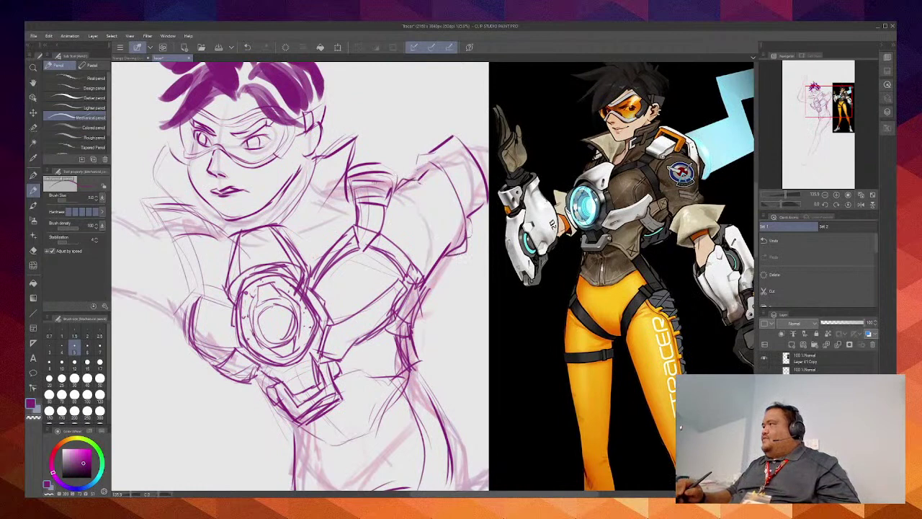
{"action": "mouse_move", "coordinate": [354, 185]}
{"action": "left_mouse_down"}
{"action": "mouse_move", "coordinate": [359, 206]}
{"action": "mouse_move", "coordinate": [390, 191]}
{"action": "mouse_move", "coordinate": [385, 208]}
{"action": "mouse_move", "coordinate": [359, 207]}
{"action": "left_mouse_up"}
{"action": "left_click_drag", "start_coordinate": [355, 187], "coordinate": [393, 190]}
{"action": "mouse_move", "coordinate": [392, 188]}
{"action": "left_mouse_down"}
{"action": "mouse_move", "coordinate": [386, 207]}
{"action": "mouse_move", "coordinate": [352, 206]}
{"action": "mouse_move", "coordinate": [386, 175]}
{"action": "mouse_move", "coordinate": [386, 215]}
{"action": "left_mouse_up"}
{"action": "mouse_move", "coordinate": [393, 172]}
{"action": "left_mouse_down"}
{"action": "mouse_move", "coordinate": [395, 189]}
{"action": "mouse_move", "coordinate": [396, 165]}
{"action": "left_mouse_up"}
{"action": "left_click_drag", "start_coordinate": [374, 170], "coordinate": [396, 165]}
{"action": "left_click_drag", "start_coordinate": [396, 168], "coordinate": [397, 185]}
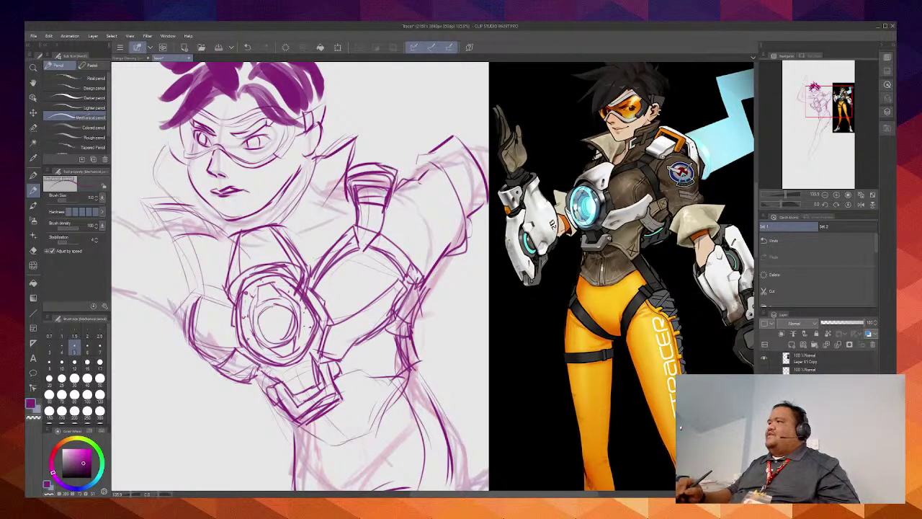
Step: Draw the harness strap on the raised-arm side, running from the shoulder down to the chest plate
{"action": "left_click_drag", "start_coordinate": [323, 249], "coordinate": [390, 230]}
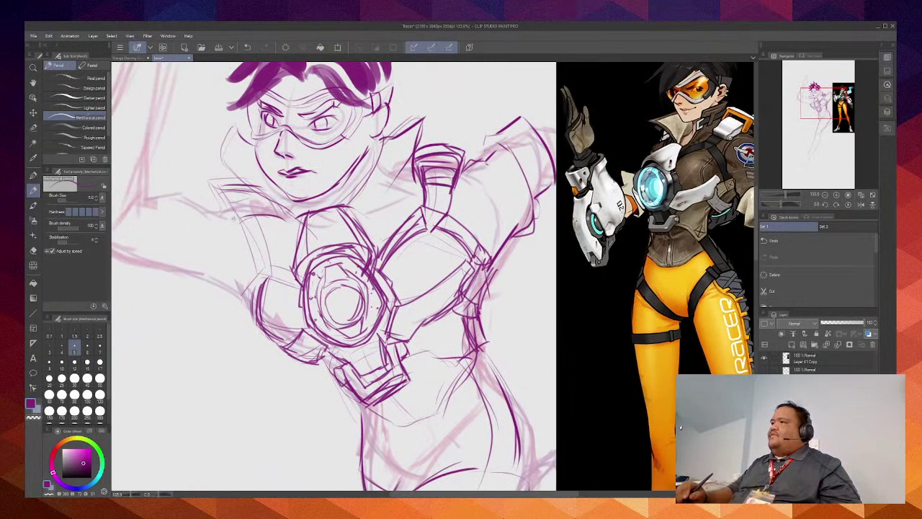
{"action": "mouse_move", "coordinate": [224, 211]}
{"action": "left_mouse_down"}
{"action": "mouse_move", "coordinate": [247, 213]}
{"action": "mouse_move", "coordinate": [229, 219]}
{"action": "mouse_move", "coordinate": [251, 251]}
{"action": "mouse_move", "coordinate": [246, 260]}
{"action": "mouse_move", "coordinate": [272, 250]}
{"action": "mouse_move", "coordinate": [267, 278]}
{"action": "left_mouse_up"}
{"action": "left_click_drag", "start_coordinate": [251, 255], "coordinate": [259, 277]}
{"action": "mouse_move", "coordinate": [262, 256]}
{"action": "left_mouse_down"}
{"action": "mouse_move", "coordinate": [291, 263]}
{"action": "mouse_move", "coordinate": [301, 278]}
{"action": "left_mouse_up"}
{"action": "left_click_drag", "start_coordinate": [251, 271], "coordinate": [245, 313]}
{"action": "left_click_drag", "start_coordinate": [255, 209], "coordinate": [273, 244]}
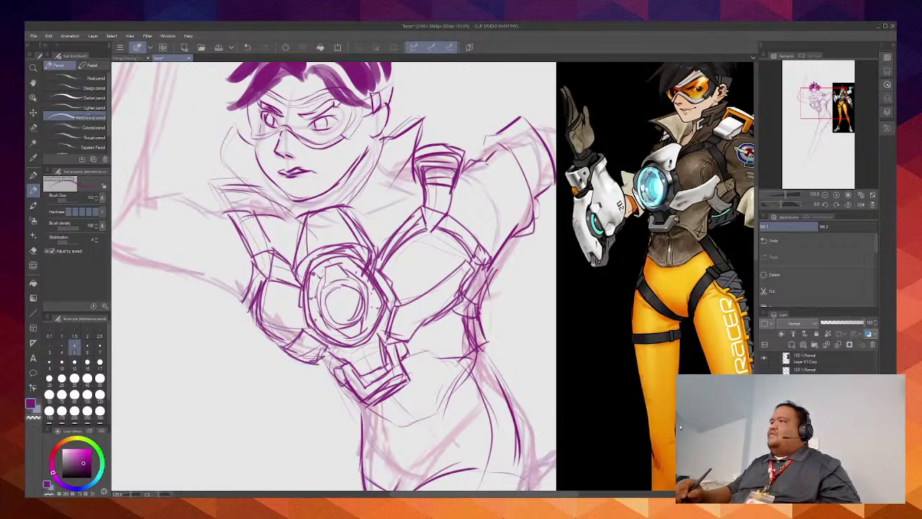
{"action": "left_click_drag", "start_coordinate": [253, 212], "coordinate": [272, 246]}
{"action": "mouse_move", "coordinate": [257, 215]}
{"action": "left_mouse_down"}
{"action": "mouse_move", "coordinate": [276, 253]}
{"action": "mouse_move", "coordinate": [238, 213]}
{"action": "mouse_move", "coordinate": [251, 234]}
{"action": "left_mouse_up"}
Step: Draw the pointed jacket collar beside the face on the raised-arm side
{"action": "mouse_move", "coordinate": [247, 155]}
{"action": "left_mouse_down"}
{"action": "mouse_move", "coordinate": [252, 208]}
{"action": "mouse_move", "coordinate": [303, 245]}
{"action": "left_mouse_up"}
{"action": "left_click_drag", "start_coordinate": [247, 155], "coordinate": [272, 178]}
{"action": "left_click_drag", "start_coordinate": [249, 154], "coordinate": [273, 177]}
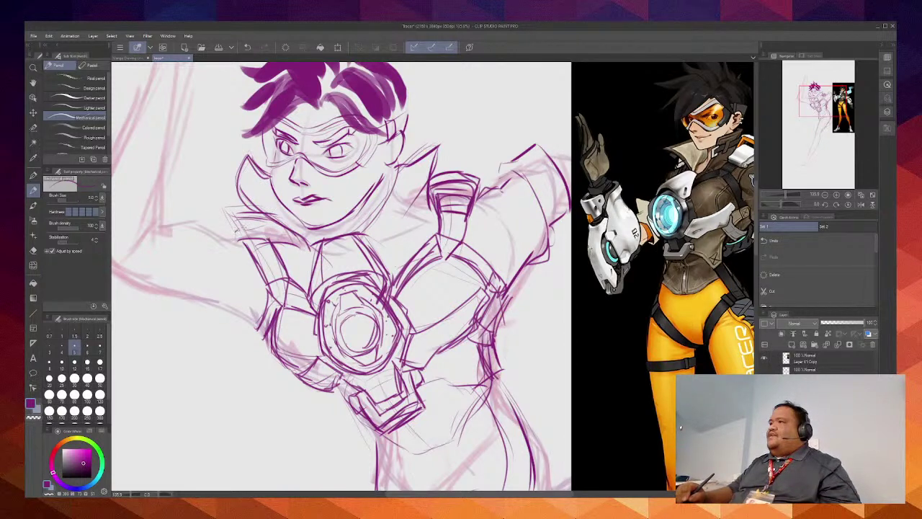
Step: Outline the shoulder pad above the harness strap on the raised-arm side
{"action": "mouse_move", "coordinate": [237, 230]}
{"action": "left_mouse_down"}
{"action": "mouse_move", "coordinate": [268, 225]}
{"action": "mouse_move", "coordinate": [246, 251]}
{"action": "mouse_move", "coordinate": [244, 241]}
{"action": "mouse_move", "coordinate": [263, 229]}
{"action": "mouse_move", "coordinate": [275, 232]}
{"action": "mouse_move", "coordinate": [276, 248]}
{"action": "mouse_move", "coordinate": [240, 223]}
{"action": "mouse_move", "coordinate": [221, 251]}
{"action": "mouse_move", "coordinate": [209, 232]}
{"action": "mouse_move", "coordinate": [244, 229]}
{"action": "mouse_move", "coordinate": [261, 252]}
{"action": "mouse_move", "coordinate": [264, 236]}
{"action": "mouse_move", "coordinate": [265, 252]}
{"action": "left_mouse_up"}
{"action": "mouse_move", "coordinate": [210, 228]}
{"action": "left_mouse_down"}
{"action": "mouse_move", "coordinate": [252, 222]}
{"action": "mouse_move", "coordinate": [242, 229]}
{"action": "left_mouse_up"}
{"action": "left_click_drag", "start_coordinate": [215, 229], "coordinate": [226, 247]}
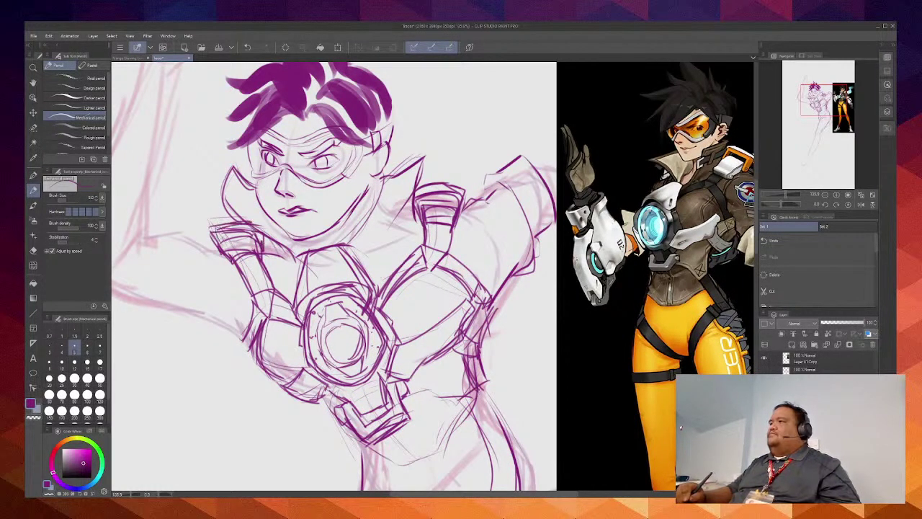
Step: Detail the outer end of the long angular chest plate with short edge lines and a connecting strap band
{"action": "left_click_drag", "start_coordinate": [350, 260], "coordinate": [342, 282]}
{"action": "left_click_drag", "start_coordinate": [352, 354], "coordinate": [326, 312]}
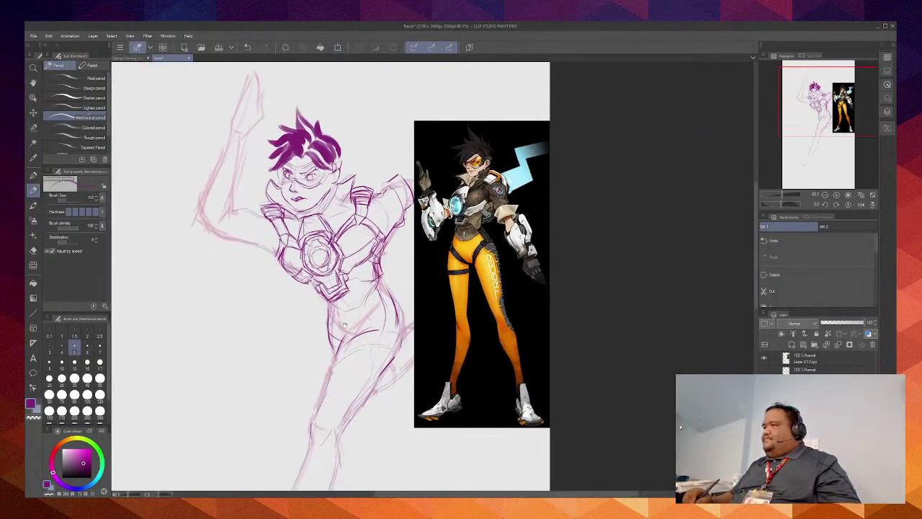
{"action": "scroll", "coordinate": [339, 310], "scroll_direction": "up", "scroll_amount": 3}
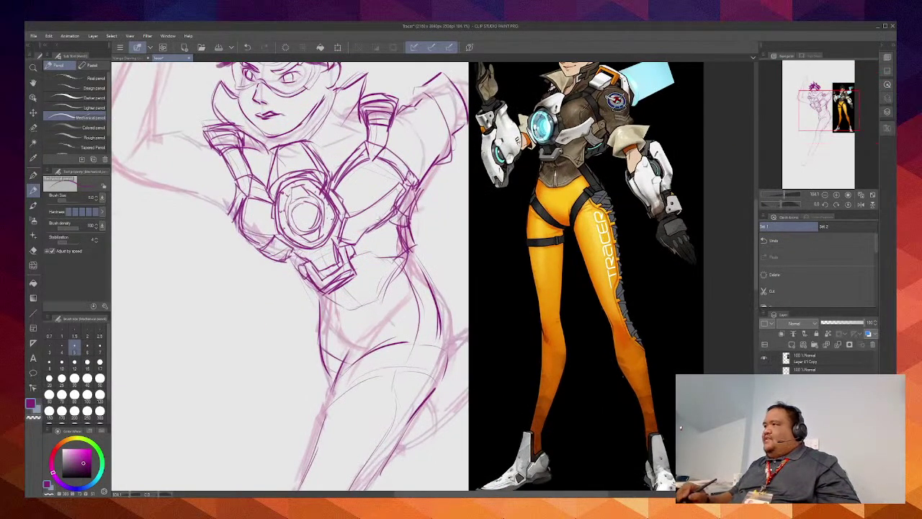
{"action": "mouse_move", "coordinate": [381, 194]}
{"action": "left_mouse_down"}
{"action": "mouse_move", "coordinate": [387, 206]}
{"action": "mouse_move", "coordinate": [374, 222]}
{"action": "mouse_move", "coordinate": [388, 208]}
{"action": "mouse_move", "coordinate": [362, 232]}
{"action": "left_mouse_up"}
{"action": "key", "text": "ctrl+z"}
{"action": "mouse_move", "coordinate": [392, 219]}
{"action": "left_mouse_down"}
{"action": "mouse_move", "coordinate": [385, 232]}
{"action": "mouse_move", "coordinate": [382, 217]}
{"action": "mouse_move", "coordinate": [375, 224]}
{"action": "mouse_move", "coordinate": [378, 232]}
{"action": "left_mouse_up"}
{"action": "left_click_drag", "start_coordinate": [387, 197], "coordinate": [370, 227]}
{"action": "mouse_move", "coordinate": [412, 181]}
{"action": "left_mouse_down"}
{"action": "mouse_move", "coordinate": [380, 206]}
{"action": "mouse_move", "coordinate": [405, 194]}
{"action": "mouse_move", "coordinate": [395, 204]}
{"action": "mouse_move", "coordinate": [362, 215]}
{"action": "mouse_move", "coordinate": [385, 193]}
{"action": "mouse_move", "coordinate": [380, 218]}
{"action": "left_mouse_up"}
{"action": "left_click_drag", "start_coordinate": [401, 185], "coordinate": [383, 199]}
{"action": "left_click_drag", "start_coordinate": [390, 214], "coordinate": [381, 226]}
{"action": "mouse_move", "coordinate": [386, 219]}
{"action": "left_mouse_down"}
{"action": "mouse_move", "coordinate": [379, 228]}
{"action": "mouse_move", "coordinate": [389, 214]}
{"action": "mouse_move", "coordinate": [398, 219]}
{"action": "mouse_move", "coordinate": [384, 230]}
{"action": "left_mouse_up"}
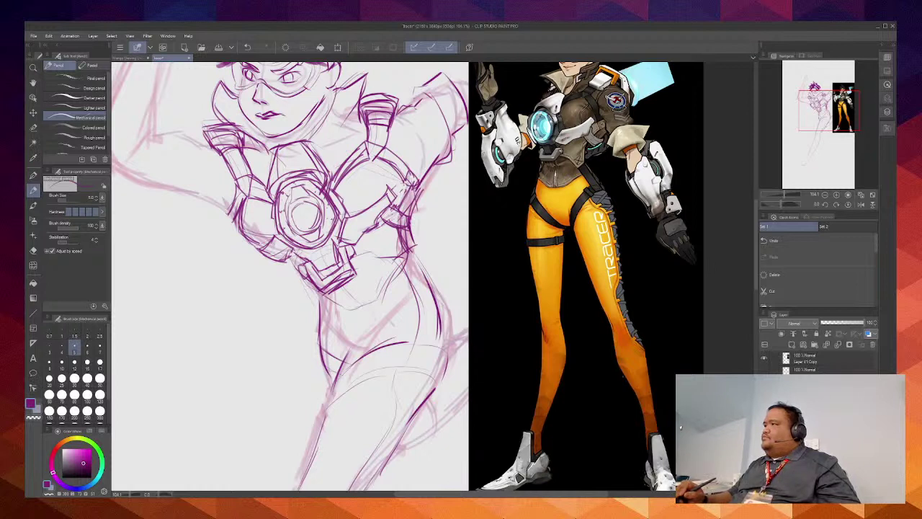
{"action": "mouse_move", "coordinate": [404, 186]}
{"action": "left_mouse_down"}
{"action": "mouse_move", "coordinate": [392, 203]}
{"action": "mouse_move", "coordinate": [398, 216]}
{"action": "left_mouse_up"}
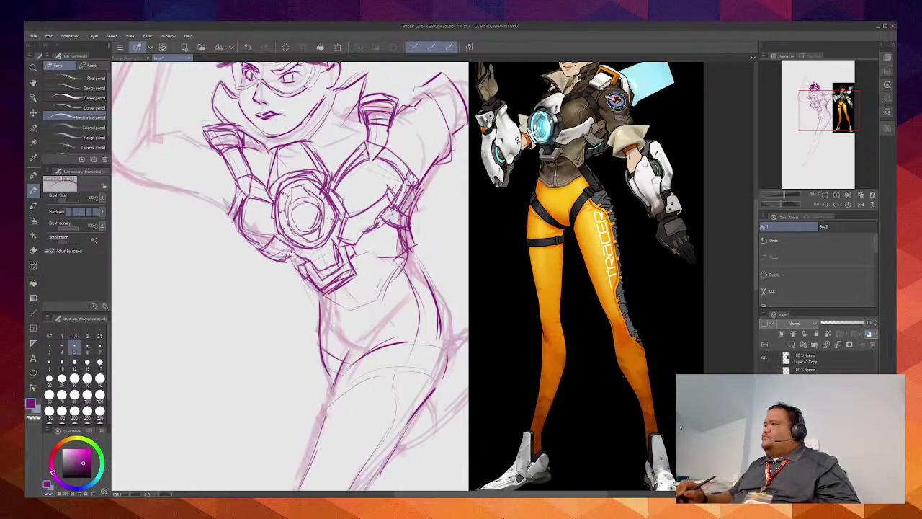
Step: Add short strokes along the side harness from below the armpit down to the waist
{"action": "mouse_move", "coordinate": [416, 186]}
{"action": "left_mouse_down"}
{"action": "mouse_move", "coordinate": [398, 220]}
{"action": "mouse_move", "coordinate": [408, 216]}
{"action": "left_mouse_up"}
{"action": "mouse_move", "coordinate": [437, 166]}
{"action": "left_mouse_down"}
{"action": "mouse_move", "coordinate": [407, 218]}
{"action": "mouse_move", "coordinate": [428, 178]}
{"action": "left_mouse_up"}
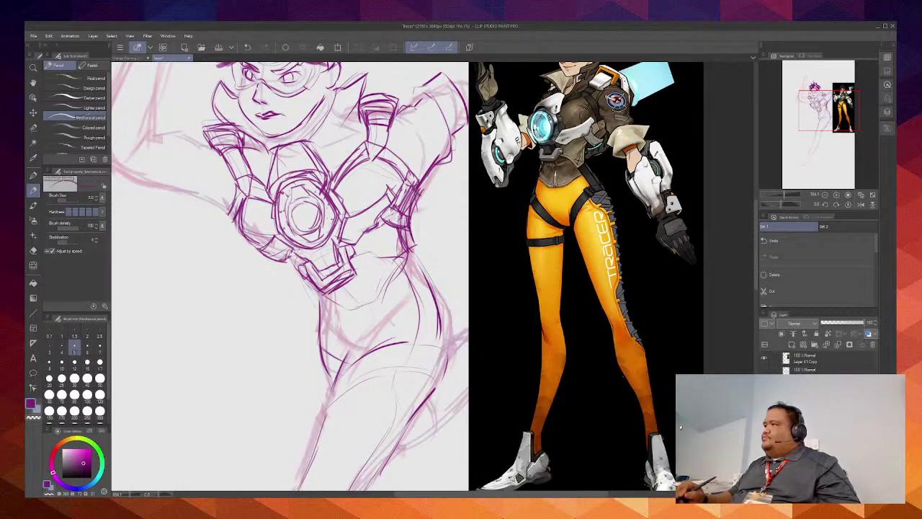
{"action": "left_click_drag", "start_coordinate": [400, 228], "coordinate": [392, 237]}
{"action": "left_click_drag", "start_coordinate": [407, 237], "coordinate": [398, 254]}
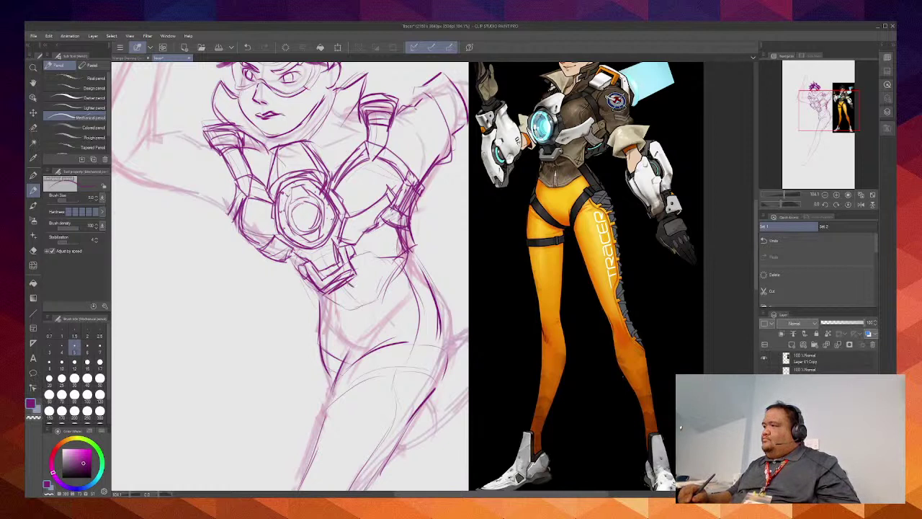
Step: Sketch a long pointed jacket hem below the chest device, running across the belly to the near side of the waist
{"action": "left_click_drag", "start_coordinate": [351, 279], "coordinate": [368, 298]}
{"action": "key", "text": "ctrl+z"}
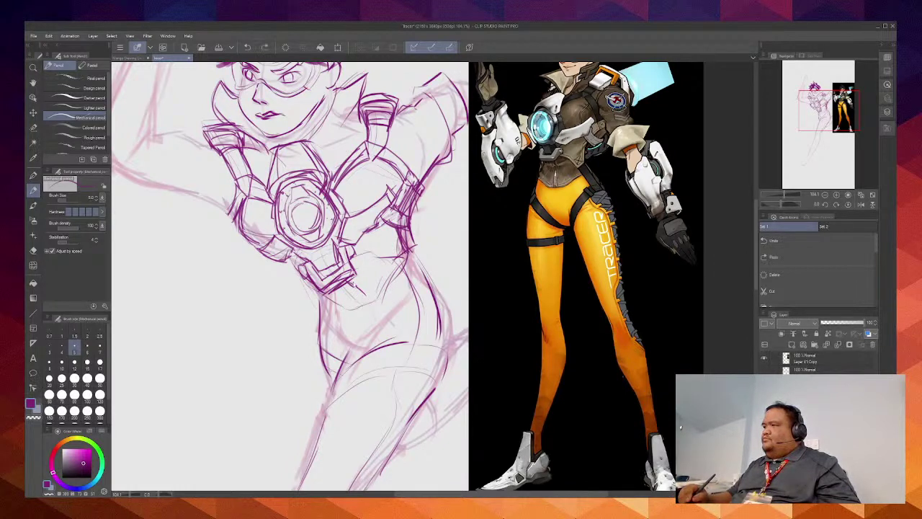
{"action": "mouse_move", "coordinate": [349, 283]}
{"action": "left_mouse_down"}
{"action": "mouse_move", "coordinate": [365, 302]}
{"action": "mouse_move", "coordinate": [353, 302]}
{"action": "left_mouse_up"}
{"action": "mouse_move", "coordinate": [301, 278]}
{"action": "left_mouse_down"}
{"action": "mouse_move", "coordinate": [319, 301]}
{"action": "mouse_move", "coordinate": [364, 314]}
{"action": "mouse_move", "coordinate": [349, 320]}
{"action": "mouse_move", "coordinate": [358, 318]}
{"action": "left_mouse_up"}
{"action": "mouse_move", "coordinate": [369, 285]}
{"action": "left_mouse_down"}
{"action": "mouse_move", "coordinate": [356, 303]}
{"action": "mouse_move", "coordinate": [376, 313]}
{"action": "mouse_move", "coordinate": [384, 298]}
{"action": "left_mouse_up"}
{"action": "mouse_move", "coordinate": [402, 265]}
{"action": "left_mouse_down"}
{"action": "mouse_move", "coordinate": [388, 295]}
{"action": "mouse_move", "coordinate": [399, 277]}
{"action": "mouse_move", "coordinate": [395, 287]}
{"action": "left_mouse_up"}
{"action": "left_click_drag", "start_coordinate": [417, 251], "coordinate": [394, 284]}
{"action": "left_click_drag", "start_coordinate": [393, 282], "coordinate": [385, 304]}
Step: Draw the waist edge of the jacket and the long curved lines of the suit's side panel down the near hip
{"action": "mouse_move", "coordinate": [418, 249]}
{"action": "left_mouse_down"}
{"action": "mouse_move", "coordinate": [404, 276]}
{"action": "mouse_move", "coordinate": [416, 298]}
{"action": "left_mouse_up"}
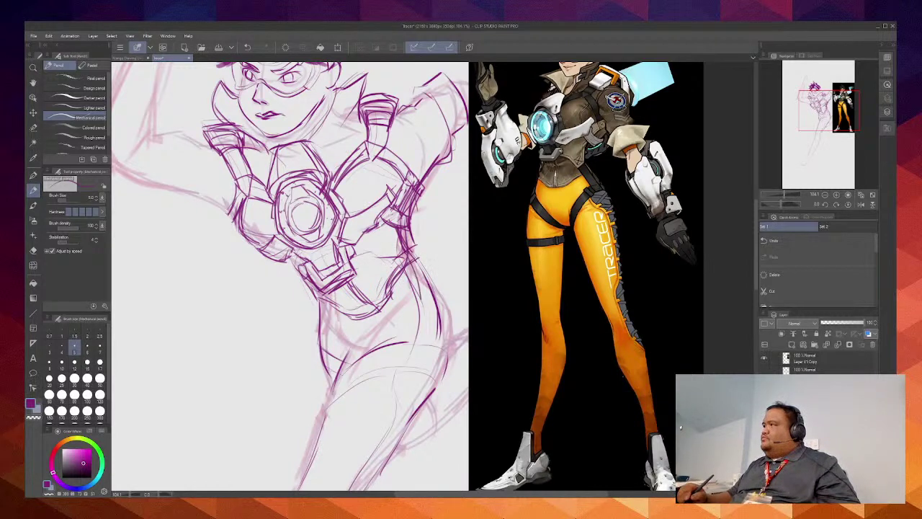
{"action": "left_click_drag", "start_coordinate": [355, 262], "coordinate": [420, 249]}
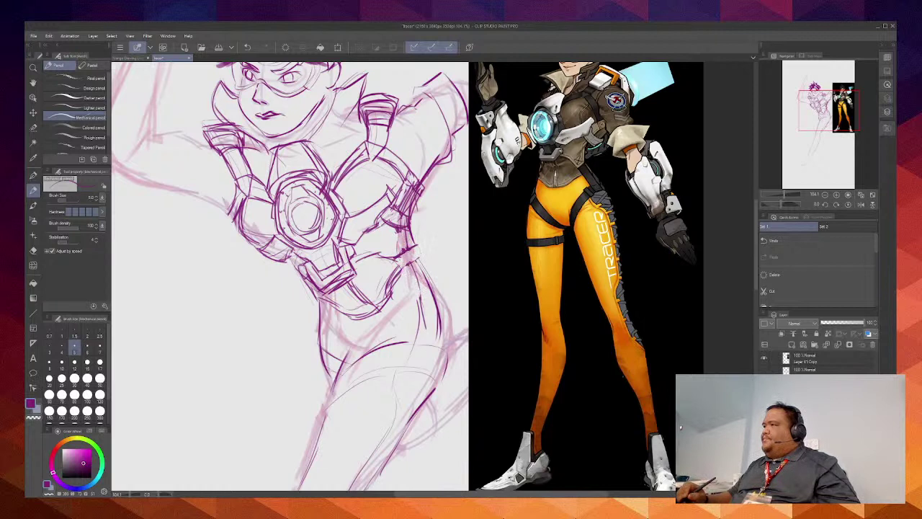
{"action": "left_click_drag", "start_coordinate": [400, 234], "coordinate": [417, 344]}
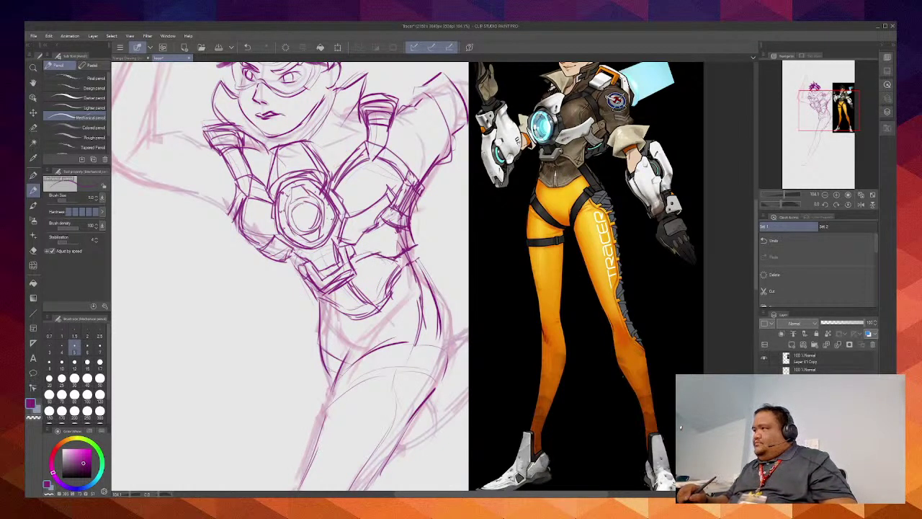
{"action": "left_click_drag", "start_coordinate": [409, 231], "coordinate": [424, 310]}
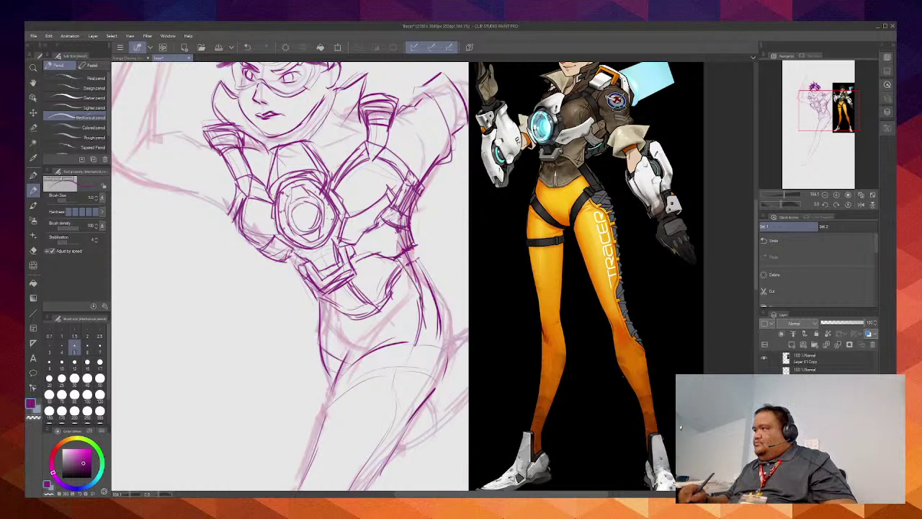
{"action": "mouse_move", "coordinate": [405, 268]}
{"action": "left_mouse_down"}
{"action": "mouse_move", "coordinate": [424, 311]}
{"action": "mouse_move", "coordinate": [418, 346]}
{"action": "left_mouse_up"}
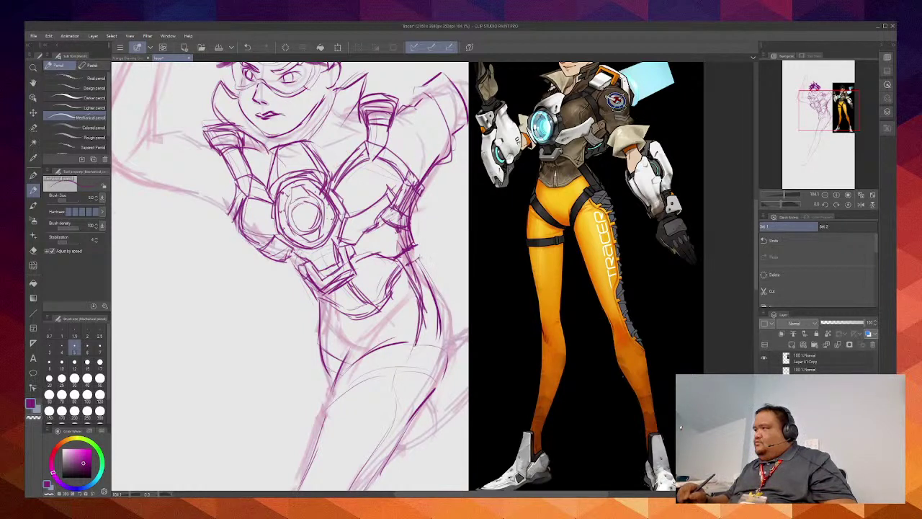
{"action": "mouse_move", "coordinate": [441, 245]}
{"action": "left_mouse_down"}
{"action": "mouse_move", "coordinate": [410, 298]}
{"action": "mouse_move", "coordinate": [440, 345]}
{"action": "left_mouse_up"}
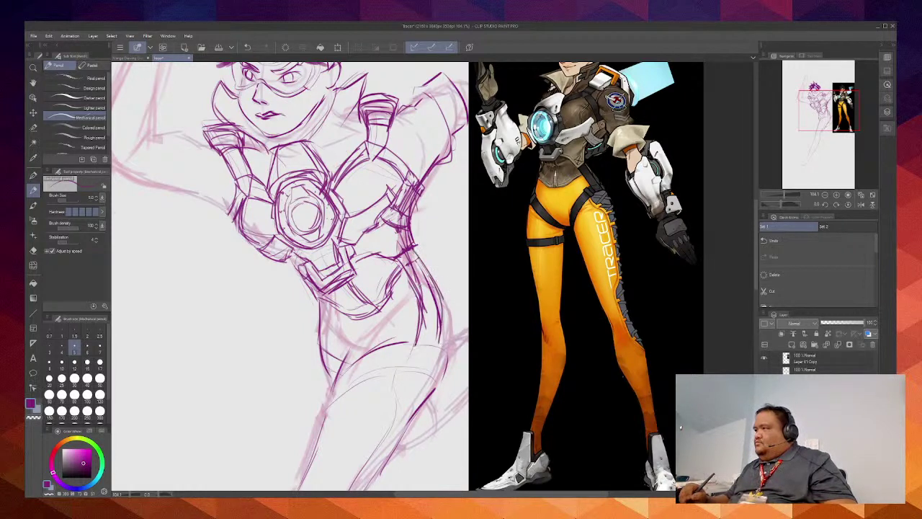
{"action": "mouse_move", "coordinate": [415, 267]}
{"action": "left_mouse_down"}
{"action": "mouse_move", "coordinate": [419, 259]}
{"action": "mouse_move", "coordinate": [420, 283]}
{"action": "mouse_move", "coordinate": [445, 318]}
{"action": "left_mouse_up"}
Step: Draw the harness strap around the near upper thigh, with short cross lines for the buckle and a firmer hip contour
{"action": "mouse_move", "coordinate": [416, 253]}
{"action": "left_mouse_down"}
{"action": "mouse_move", "coordinate": [446, 328]}
{"action": "mouse_move", "coordinate": [443, 345]}
{"action": "mouse_move", "coordinate": [436, 263]}
{"action": "mouse_move", "coordinate": [452, 293]}
{"action": "mouse_move", "coordinate": [414, 318]}
{"action": "mouse_move", "coordinate": [441, 318]}
{"action": "mouse_move", "coordinate": [451, 274]}
{"action": "mouse_move", "coordinate": [392, 320]}
{"action": "left_mouse_up"}
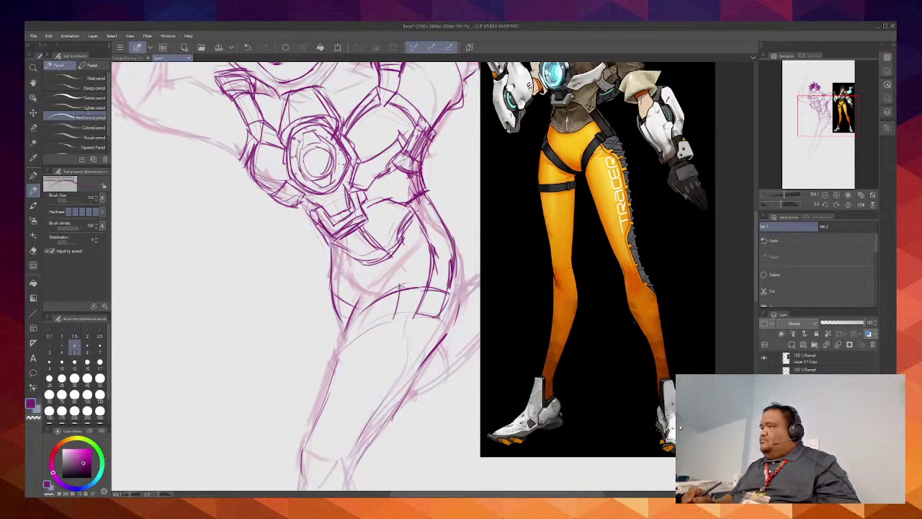
{"action": "mouse_move", "coordinate": [408, 290]}
{"action": "left_mouse_down"}
{"action": "mouse_move", "coordinate": [407, 316]}
{"action": "mouse_move", "coordinate": [395, 322]}
{"action": "mouse_move", "coordinate": [421, 308]}
{"action": "mouse_move", "coordinate": [346, 324]}
{"action": "mouse_move", "coordinate": [336, 358]}
{"action": "mouse_move", "coordinate": [406, 312]}
{"action": "left_mouse_up"}
{"action": "mouse_move", "coordinate": [343, 350]}
{"action": "left_mouse_down"}
{"action": "mouse_move", "coordinate": [413, 311]}
{"action": "mouse_move", "coordinate": [450, 312]}
{"action": "mouse_move", "coordinate": [452, 327]}
{"action": "mouse_move", "coordinate": [465, 291]}
{"action": "left_mouse_up"}
{"action": "left_click_drag", "start_coordinate": [460, 250], "coordinate": [462, 305]}
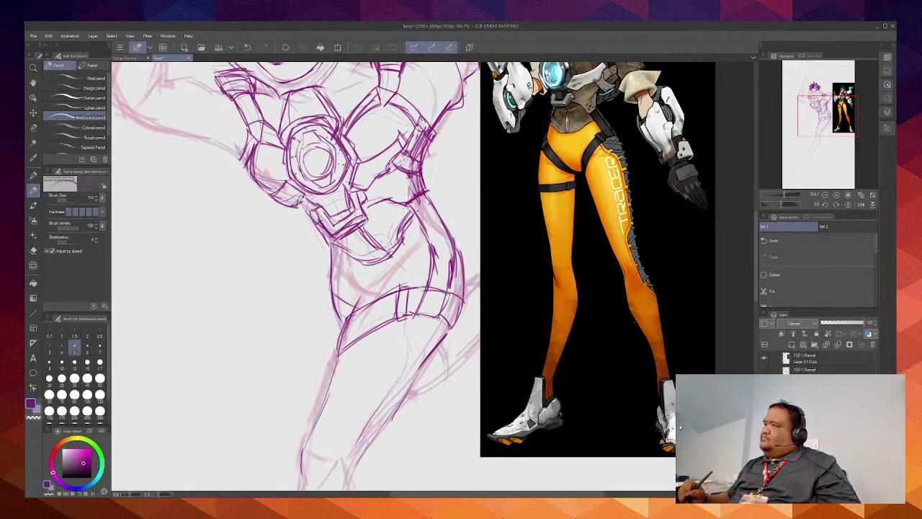
Step: Erase the long jacket hem and redraw it shorter, with a small point under the chest device and an edge rising to the waist
{"action": "mouse_move", "coordinate": [387, 232]}
{"action": "left_mouse_down"}
{"action": "mouse_move", "coordinate": [389, 250]}
{"action": "mouse_move", "coordinate": [370, 242]}
{"action": "mouse_move", "coordinate": [397, 230]}
{"action": "mouse_move", "coordinate": [394, 238]}
{"action": "left_mouse_up"}
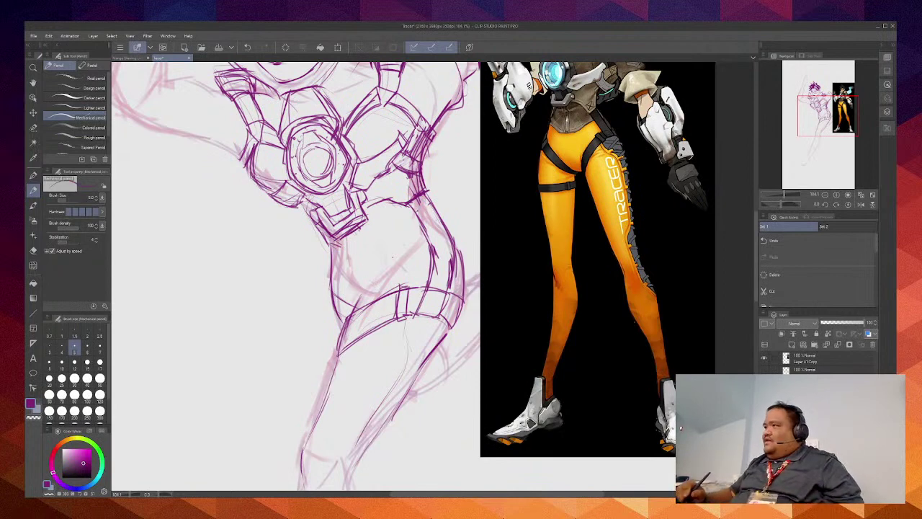
{"action": "mouse_move", "coordinate": [324, 233]}
{"action": "left_mouse_down"}
{"action": "mouse_move", "coordinate": [337, 248]}
{"action": "mouse_move", "coordinate": [366, 250]}
{"action": "mouse_move", "coordinate": [379, 218]}
{"action": "mouse_move", "coordinate": [402, 212]}
{"action": "left_mouse_up"}
{"action": "mouse_move", "coordinate": [366, 241]}
{"action": "left_mouse_down"}
{"action": "mouse_move", "coordinate": [385, 218]}
{"action": "mouse_move", "coordinate": [435, 201]}
{"action": "left_mouse_up"}
{"action": "left_click_drag", "start_coordinate": [434, 197], "coordinate": [441, 205]}
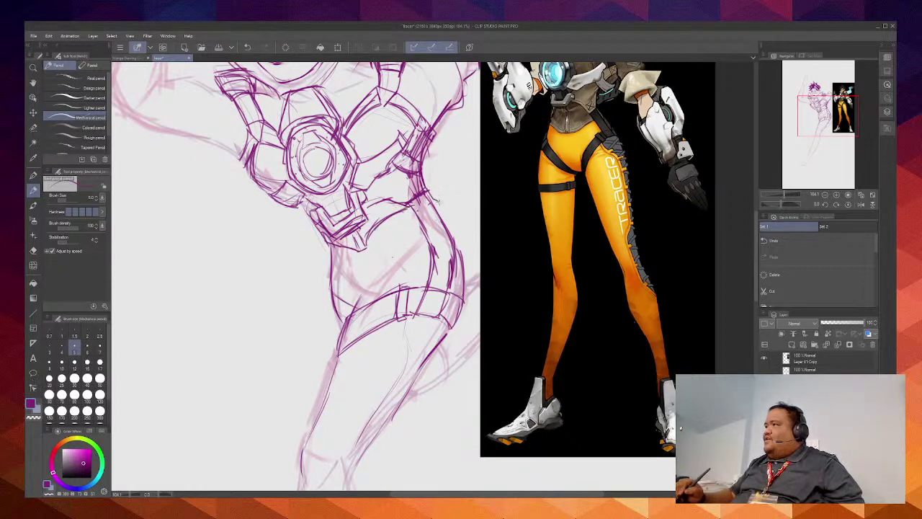
{"action": "left_click_drag", "start_coordinate": [384, 229], "coordinate": [409, 209]}
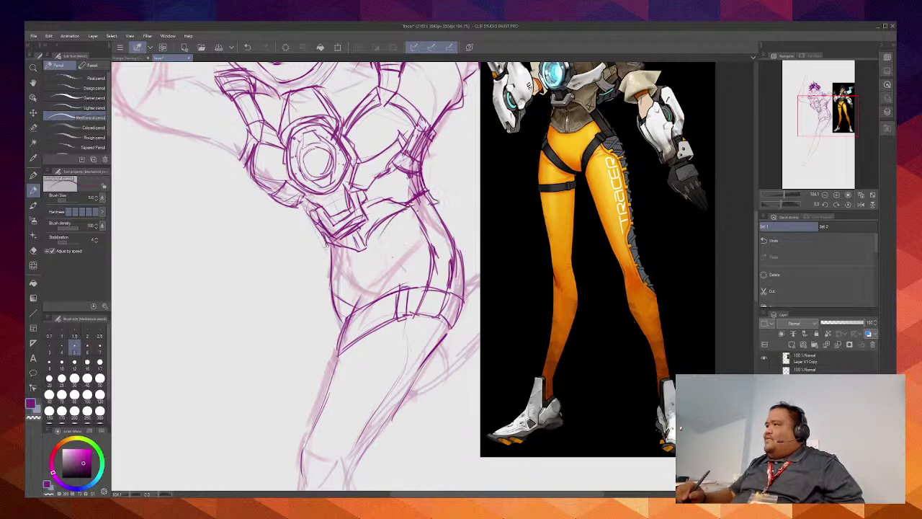
{"action": "mouse_move", "coordinate": [324, 248]}
{"action": "left_mouse_down"}
{"action": "mouse_move", "coordinate": [362, 244]}
{"action": "mouse_move", "coordinate": [394, 214]}
{"action": "left_mouse_up"}
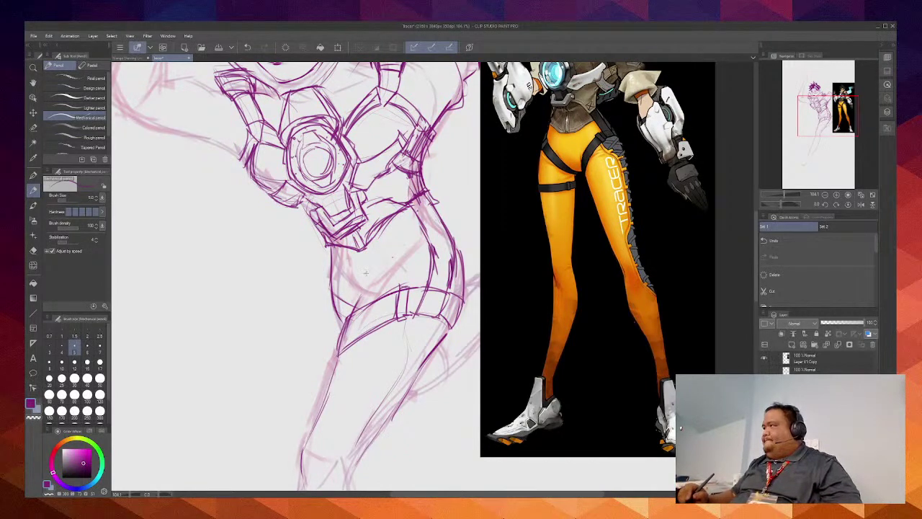
Step: Add the strap lines meeting at the crotch and outline the strap and contour along the far hip
{"action": "left_click_drag", "start_coordinate": [364, 286], "coordinate": [350, 321]}
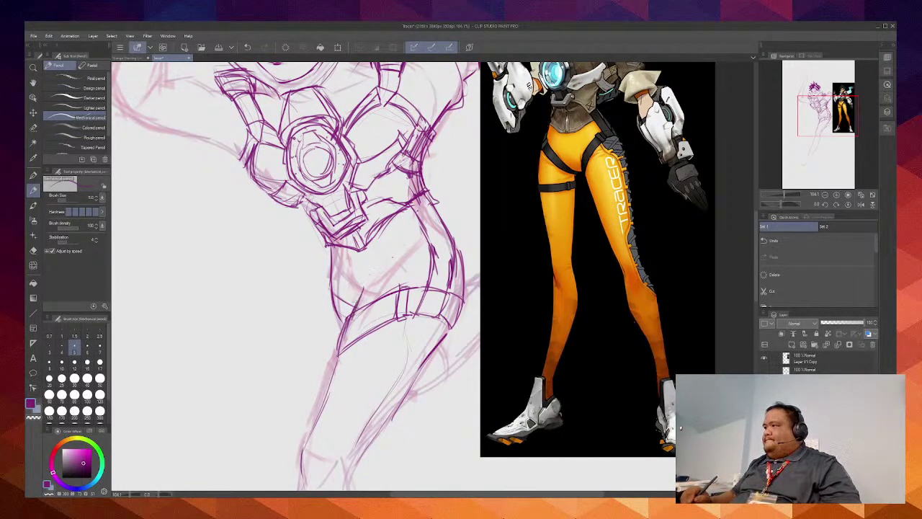
{"action": "left_click_drag", "start_coordinate": [343, 269], "coordinate": [363, 288]}
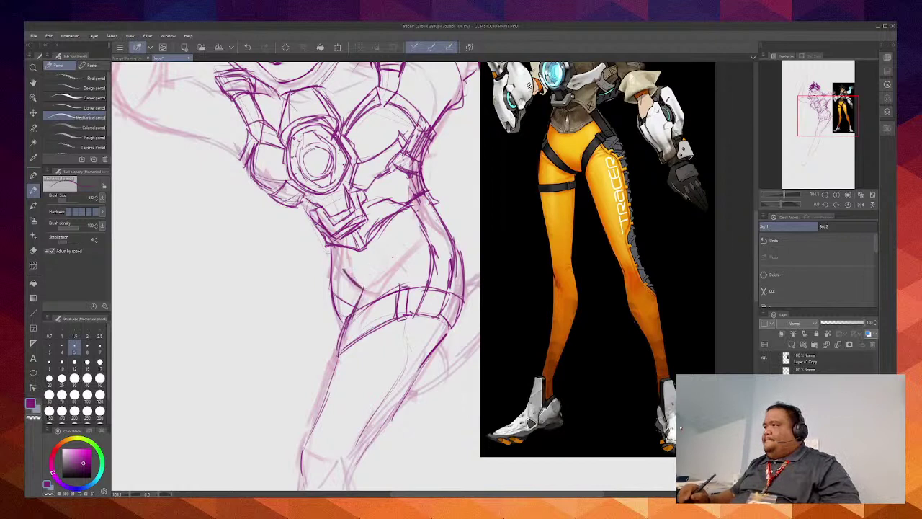
{"action": "left_click_drag", "start_coordinate": [328, 256], "coordinate": [322, 288]}
{"action": "left_click_drag", "start_coordinate": [333, 257], "coordinate": [325, 317]}
{"action": "left_click_drag", "start_coordinate": [330, 284], "coordinate": [324, 302]}
{"action": "mouse_move", "coordinate": [329, 301]}
{"action": "left_mouse_down"}
{"action": "mouse_move", "coordinate": [343, 333]}
{"action": "mouse_move", "coordinate": [325, 292]}
{"action": "mouse_move", "coordinate": [353, 308]}
{"action": "mouse_move", "coordinate": [319, 298]}
{"action": "mouse_move", "coordinate": [322, 316]}
{"action": "left_mouse_up"}
{"action": "mouse_move", "coordinate": [324, 307]}
{"action": "left_mouse_down"}
{"action": "mouse_move", "coordinate": [344, 320]}
{"action": "mouse_move", "coordinate": [325, 315]}
{"action": "mouse_move", "coordinate": [349, 315]}
{"action": "left_mouse_up"}
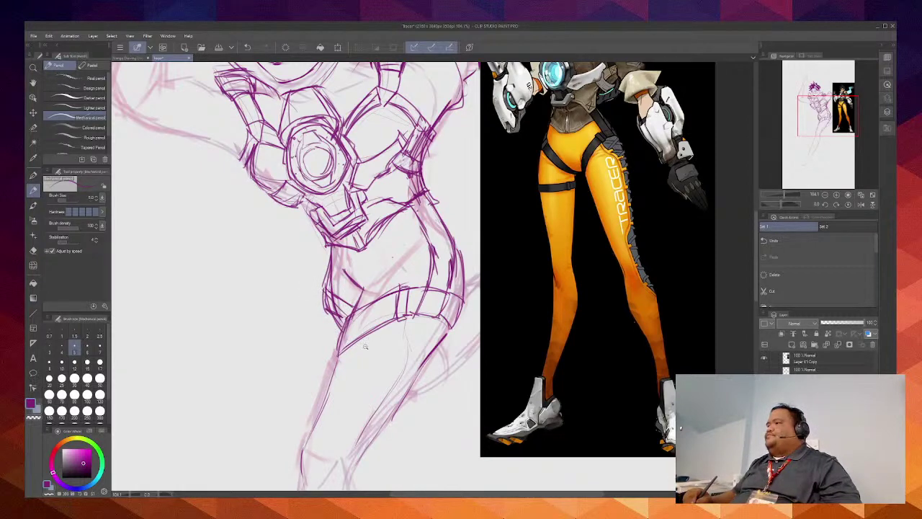
Step: Move the reference image closer to the sketched figure, and make the sketch layer active again
{"action": "scroll", "coordinate": [372, 337], "scroll_direction": "down", "scroll_amount": 4}
{"action": "scroll", "coordinate": [329, 212], "scroll_direction": "up", "scroll_amount": 3}
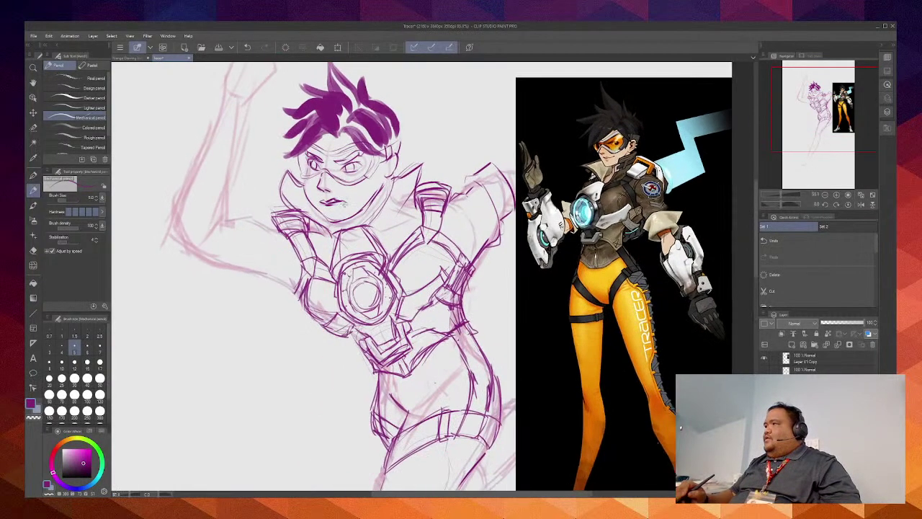
{"action": "scroll", "coordinate": [395, 194], "scroll_direction": "up", "scroll_amount": 2}
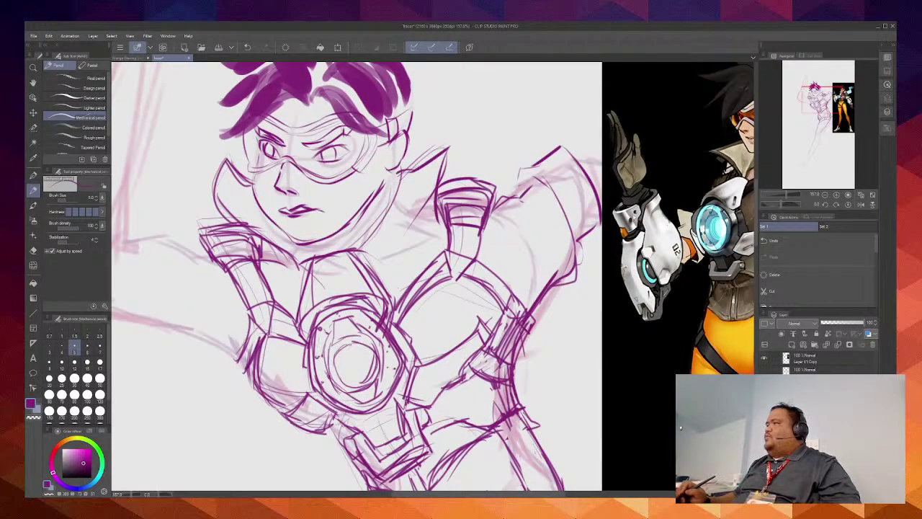
{"action": "left_click_drag", "start_coordinate": [634, 214], "coordinate": [519, 201]}
{"action": "left_click", "coordinate": [387, 261], "text": "ctrl+shift"}
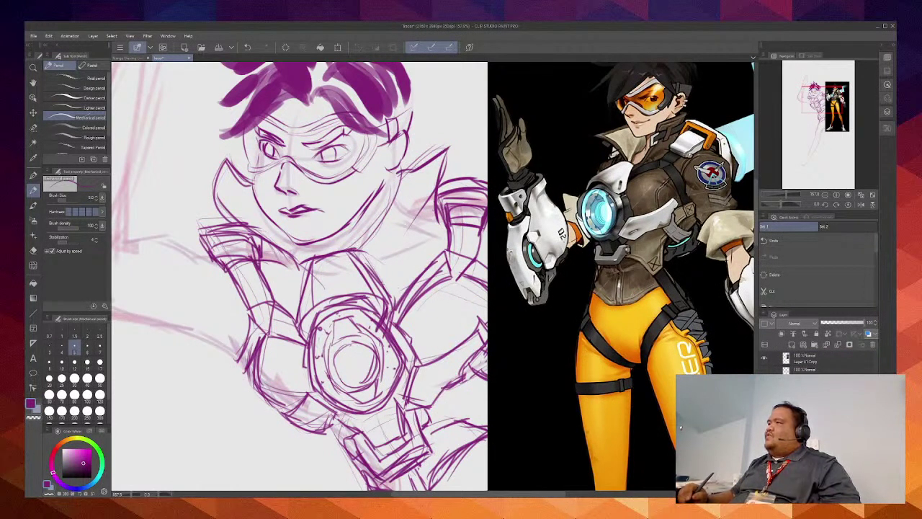
Step: Strengthen the neck line beside the jaw and redraw the pointed collar flap below the ear
{"action": "left_click_drag", "start_coordinate": [381, 287], "coordinate": [408, 200]}
{"action": "key", "text": "ctrl+z"}
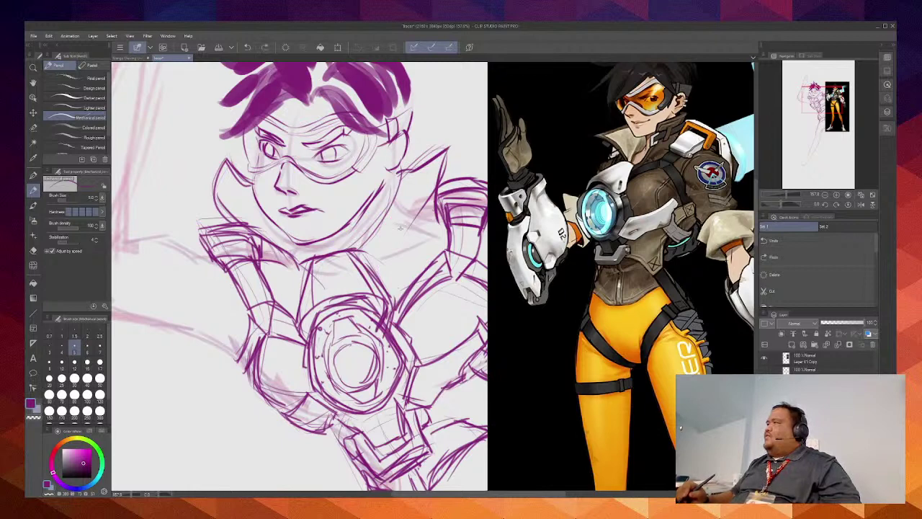
{"action": "left_click_drag", "start_coordinate": [396, 137], "coordinate": [364, 248]}
{"action": "left_click_drag", "start_coordinate": [396, 180], "coordinate": [366, 258]}
{"action": "mouse_move", "coordinate": [397, 175]}
{"action": "left_mouse_down"}
{"action": "mouse_move", "coordinate": [452, 145]}
{"action": "mouse_move", "coordinate": [402, 183]}
{"action": "left_mouse_up"}
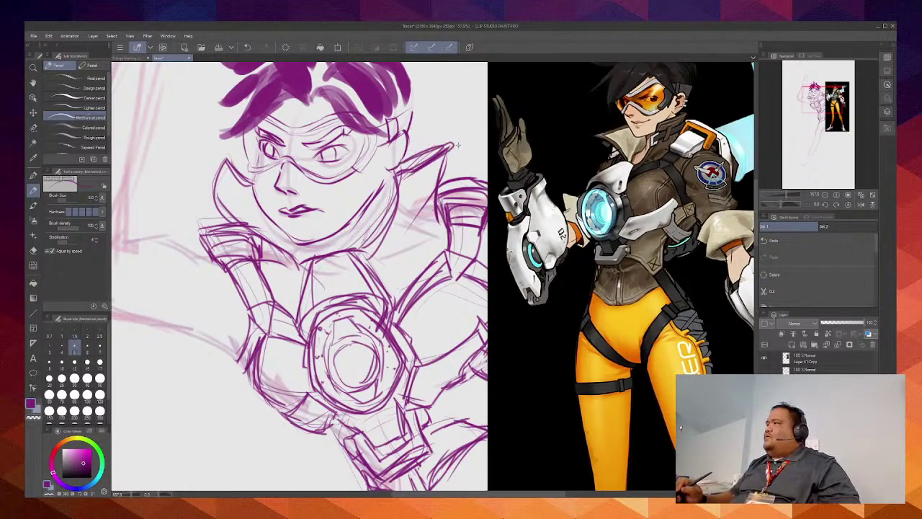
{"action": "left_click_drag", "start_coordinate": [455, 144], "coordinate": [435, 225]}
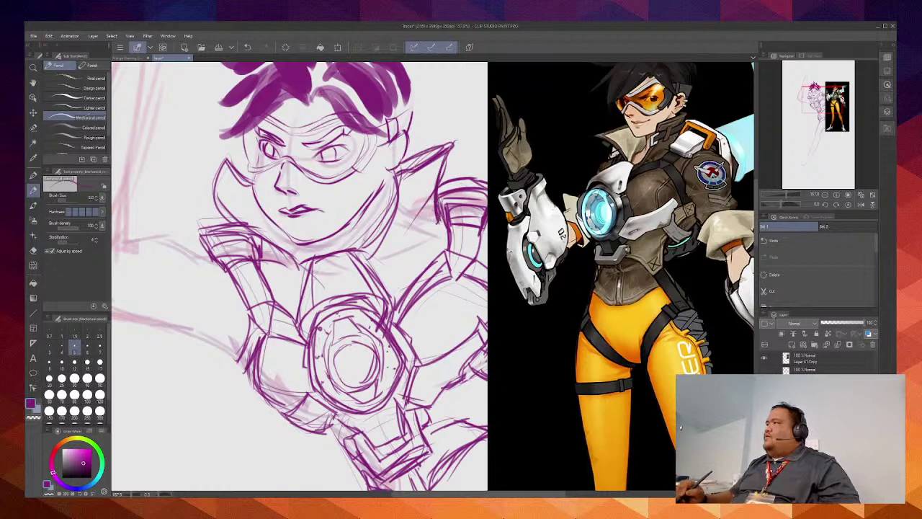
Step: Draw the lapel line between neck and shoulder strap, and hatch the inner collar with a small squared end beside the neck
{"action": "left_click_drag", "start_coordinate": [387, 260], "coordinate": [429, 230]}
{"action": "mouse_move", "coordinate": [378, 263]}
{"action": "left_mouse_down"}
{"action": "mouse_move", "coordinate": [431, 232]}
{"action": "mouse_move", "coordinate": [419, 239]}
{"action": "left_mouse_up"}
{"action": "left_click_drag", "start_coordinate": [399, 251], "coordinate": [422, 232]}
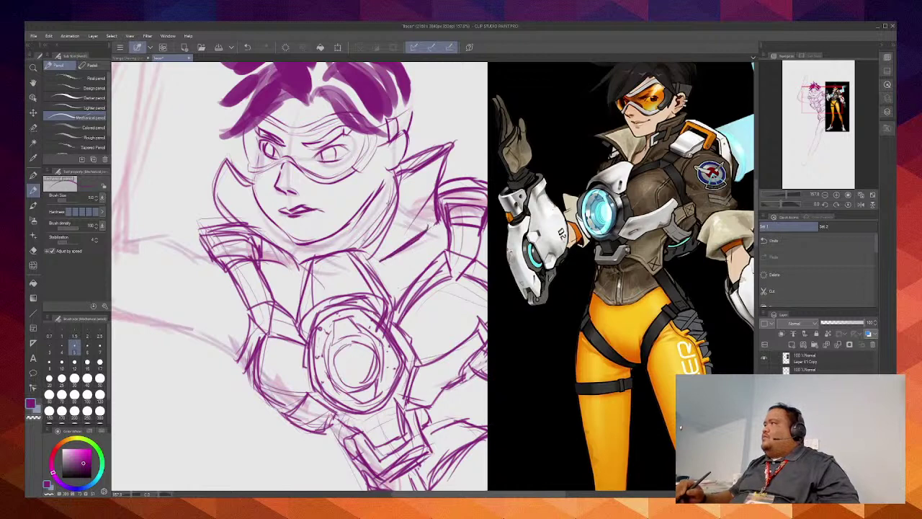
{"action": "mouse_move", "coordinate": [426, 181]}
{"action": "left_mouse_down"}
{"action": "mouse_move", "coordinate": [397, 200]}
{"action": "mouse_move", "coordinate": [418, 184]}
{"action": "mouse_move", "coordinate": [418, 212]}
{"action": "mouse_move", "coordinate": [428, 191]}
{"action": "mouse_move", "coordinate": [424, 214]}
{"action": "mouse_move", "coordinate": [428, 181]}
{"action": "mouse_move", "coordinate": [437, 197]}
{"action": "mouse_move", "coordinate": [429, 198]}
{"action": "mouse_move", "coordinate": [433, 190]}
{"action": "mouse_move", "coordinate": [377, 205]}
{"action": "mouse_move", "coordinate": [377, 223]}
{"action": "mouse_move", "coordinate": [403, 222]}
{"action": "mouse_move", "coordinate": [383, 206]}
{"action": "left_mouse_up"}
{"action": "mouse_move", "coordinate": [386, 203]}
{"action": "left_mouse_down"}
{"action": "mouse_move", "coordinate": [382, 222]}
{"action": "mouse_move", "coordinate": [405, 218]}
{"action": "mouse_move", "coordinate": [397, 219]}
{"action": "mouse_move", "coordinate": [405, 209]}
{"action": "left_mouse_up"}
{"action": "mouse_move", "coordinate": [405, 218]}
{"action": "left_mouse_down"}
{"action": "mouse_move", "coordinate": [418, 203]}
{"action": "mouse_move", "coordinate": [402, 220]}
{"action": "mouse_move", "coordinate": [390, 204]}
{"action": "mouse_move", "coordinate": [421, 189]}
{"action": "left_mouse_up"}
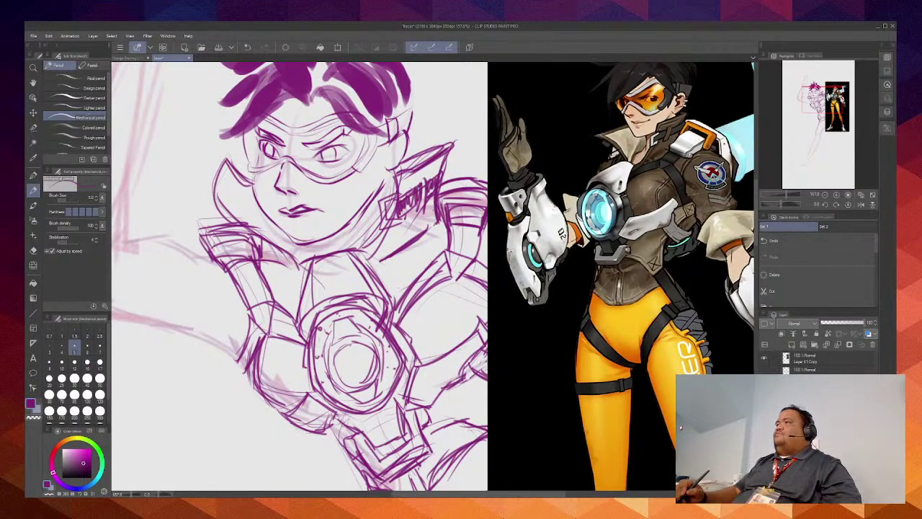
{"action": "mouse_move", "coordinate": [386, 217]}
{"action": "left_mouse_down"}
{"action": "mouse_move", "coordinate": [382, 227]}
{"action": "mouse_move", "coordinate": [403, 222]}
{"action": "mouse_move", "coordinate": [379, 203]}
{"action": "mouse_move", "coordinate": [377, 231]}
{"action": "left_mouse_up"}
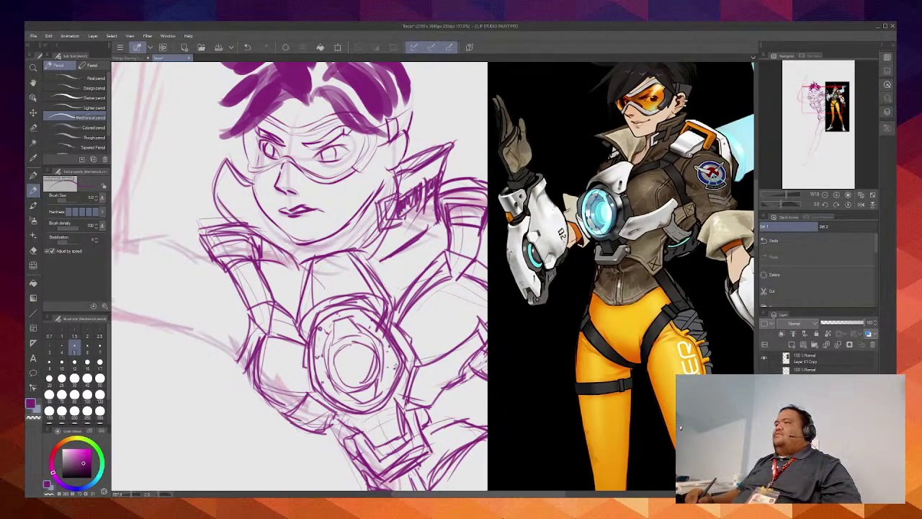
{"action": "left_click_drag", "start_coordinate": [317, 284], "coordinate": [355, 279]}
{"action": "scroll", "coordinate": [354, 279], "scroll_direction": "up", "scroll_amount": 3}
{"action": "scroll", "coordinate": [396, 306], "scroll_direction": "down", "scroll_amount": 2}
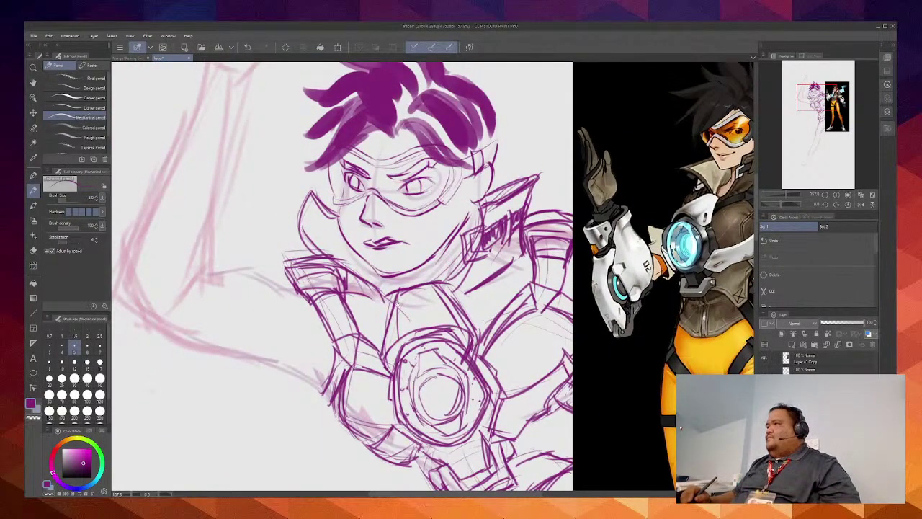
{"action": "scroll", "coordinate": [397, 304], "scroll_direction": "down", "scroll_amount": 5}
{"action": "scroll", "coordinate": [383, 323], "scroll_direction": "up", "scroll_amount": 5}
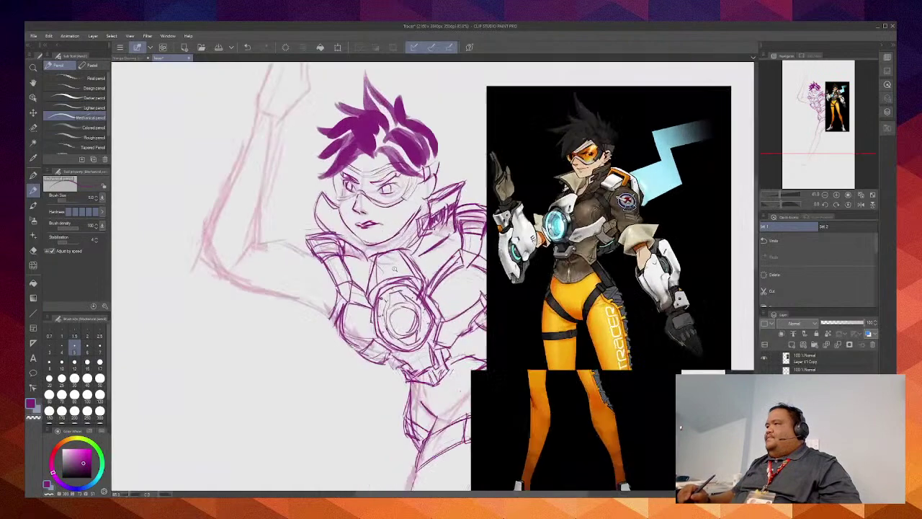
{"action": "scroll", "coordinate": [399, 268], "scroll_direction": "up", "scroll_amount": 2}
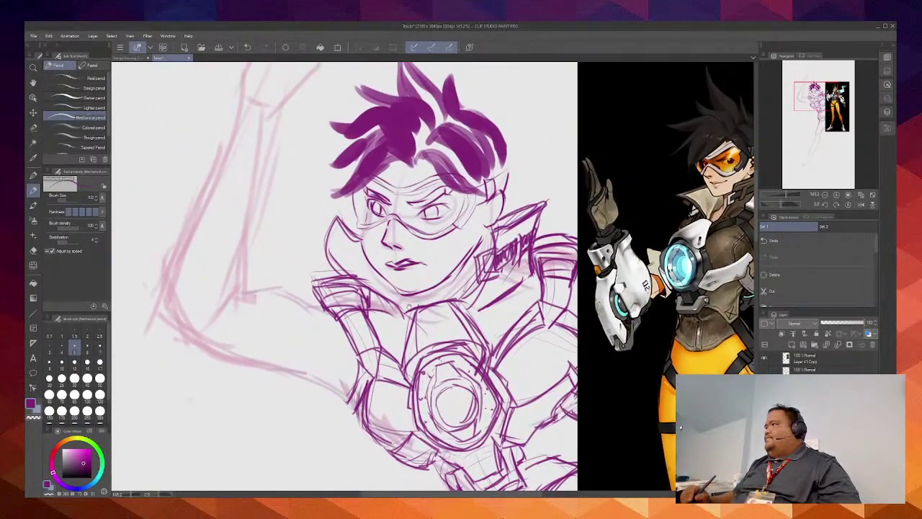
{"action": "mouse_move", "coordinate": [377, 266]}
{"action": "left_mouse_down"}
{"action": "mouse_move", "coordinate": [382, 311]}
{"action": "mouse_move", "coordinate": [373, 296]}
{"action": "left_mouse_up"}
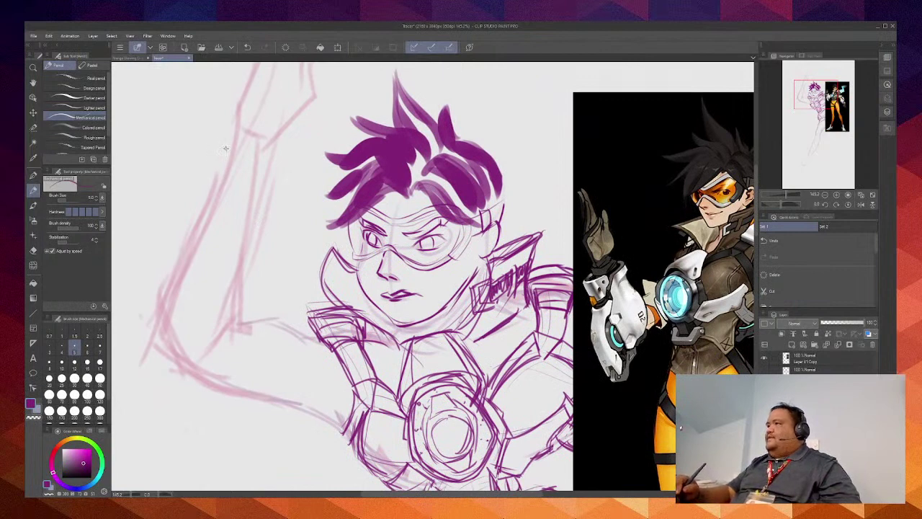
{"action": "mouse_move", "coordinate": [204, 139]}
{"action": "left_mouse_down"}
{"action": "mouse_move", "coordinate": [261, 164]}
{"action": "mouse_move", "coordinate": [209, 131]}
{"action": "mouse_move", "coordinate": [286, 189]}
{"action": "left_mouse_up"}
{"action": "key", "text": "ctrl+z"}
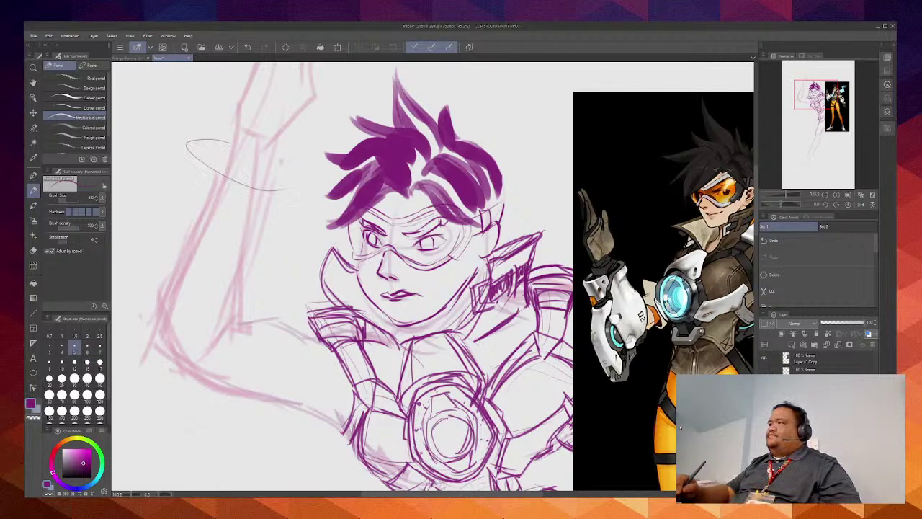
{"action": "left_click_drag", "start_coordinate": [279, 156], "coordinate": [302, 181]}
{"action": "key", "text": "ctrl+z"}
{"action": "key", "text": "ctrl+z"}
{"action": "key", "text": "ctrl+z"}
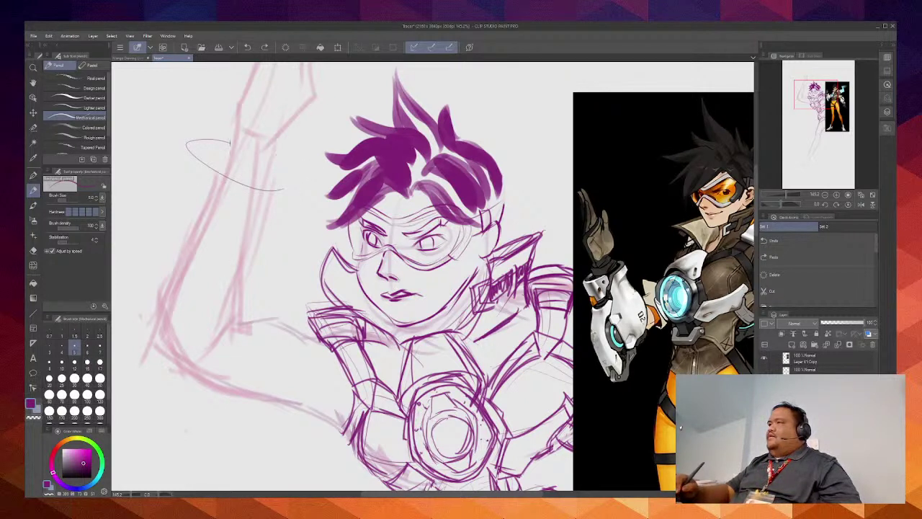
Step: Draw the gauntlet's wrist cuff around the raised forearm, with an elliptical rim and a notched band below it
{"action": "mouse_move", "coordinate": [227, 138]}
{"action": "left_mouse_down"}
{"action": "mouse_move", "coordinate": [209, 141]}
{"action": "mouse_move", "coordinate": [279, 168]}
{"action": "mouse_move", "coordinate": [276, 150]}
{"action": "left_mouse_up"}
{"action": "key", "text": "ctrl+z"}
{"action": "left_click_drag", "start_coordinate": [260, 189], "coordinate": [309, 167]}
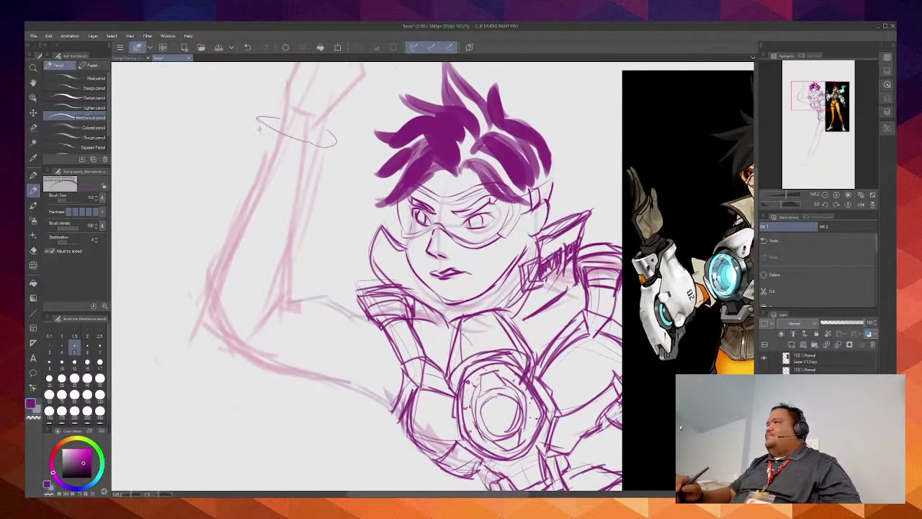
{"action": "left_click_drag", "start_coordinate": [294, 137], "coordinate": [273, 166]}
{"action": "mouse_move", "coordinate": [256, 120]}
{"action": "left_mouse_down"}
{"action": "mouse_move", "coordinate": [238, 160]}
{"action": "mouse_move", "coordinate": [243, 173]}
{"action": "mouse_move", "coordinate": [268, 180]}
{"action": "left_mouse_up"}
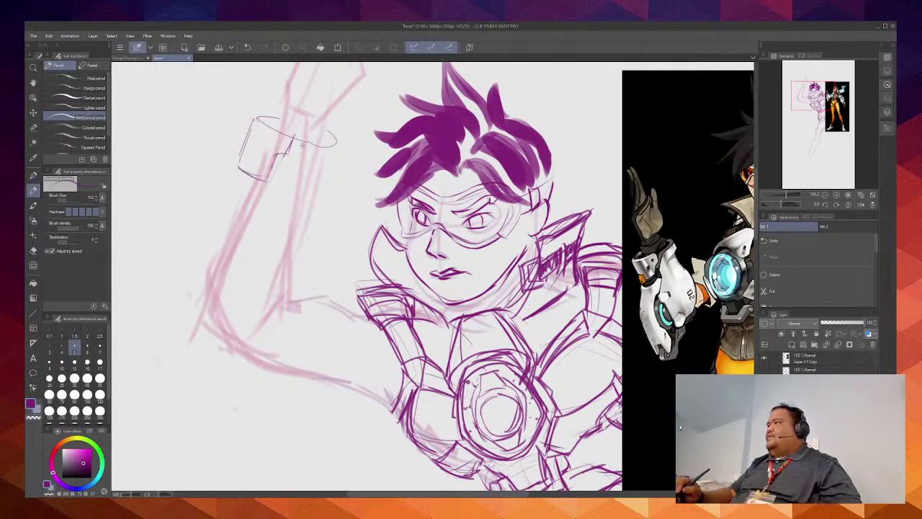
{"action": "mouse_move", "coordinate": [300, 141]}
{"action": "left_mouse_down"}
{"action": "mouse_move", "coordinate": [276, 172]}
{"action": "mouse_move", "coordinate": [330, 143]}
{"action": "left_mouse_up"}
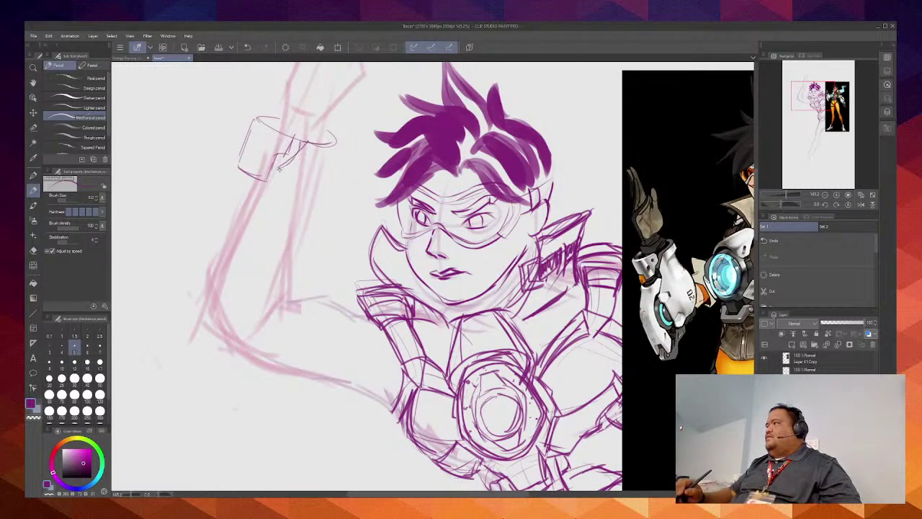
Step: Outline the gauntlet's inner edge from the cuff notch along the forearm to a pointed end near the elbow
{"action": "left_click_drag", "start_coordinate": [286, 163], "coordinate": [278, 173]}
{"action": "left_click_drag", "start_coordinate": [281, 172], "coordinate": [272, 193]}
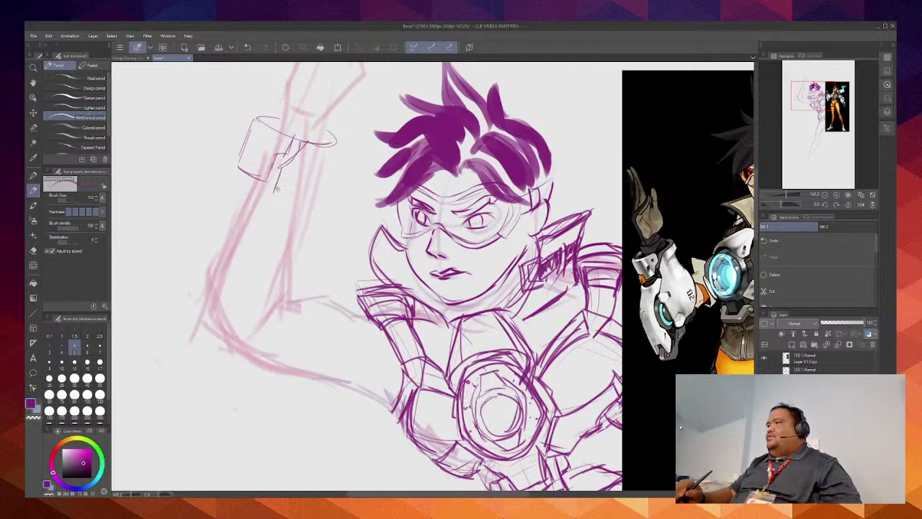
{"action": "mouse_move", "coordinate": [277, 189]}
{"action": "left_mouse_down"}
{"action": "mouse_move", "coordinate": [267, 221]}
{"action": "mouse_move", "coordinate": [273, 192]}
{"action": "mouse_move", "coordinate": [249, 222]}
{"action": "mouse_move", "coordinate": [246, 261]}
{"action": "mouse_move", "coordinate": [265, 282]}
{"action": "mouse_move", "coordinate": [256, 275]}
{"action": "mouse_move", "coordinate": [282, 299]}
{"action": "left_mouse_up"}
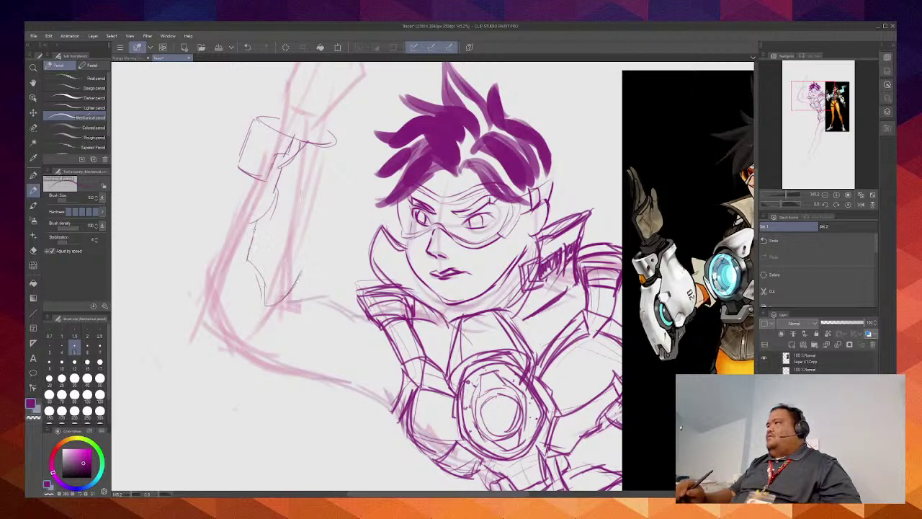
Step: Rough in the gauntlet's bulging edge on the face side, curving from the cuff to the pointed end
{"action": "left_click_drag", "start_coordinate": [337, 147], "coordinate": [319, 178]}
{"action": "mouse_move", "coordinate": [323, 175]}
{"action": "left_mouse_down"}
{"action": "mouse_move", "coordinate": [346, 207]}
{"action": "mouse_move", "coordinate": [320, 175]}
{"action": "mouse_move", "coordinate": [344, 233]}
{"action": "left_mouse_up"}
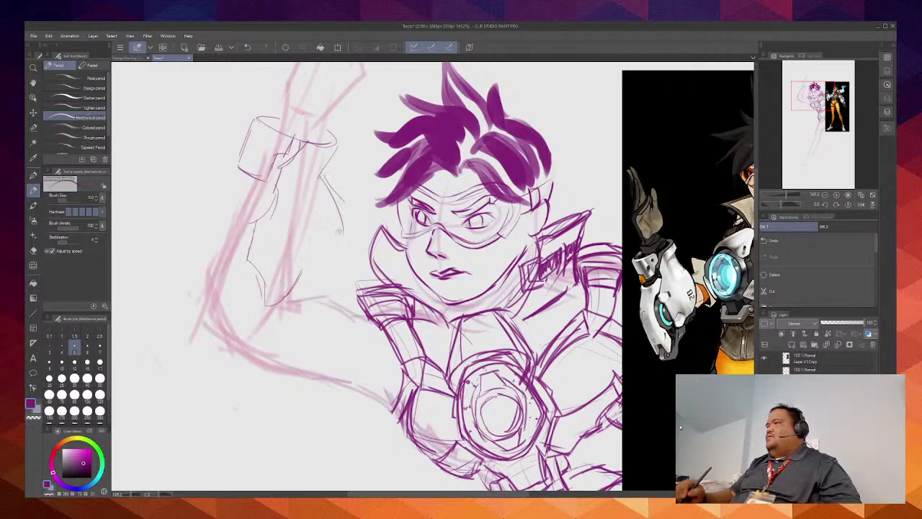
{"action": "mouse_move", "coordinate": [328, 193]}
{"action": "left_mouse_down"}
{"action": "mouse_move", "coordinate": [309, 286]}
{"action": "mouse_move", "coordinate": [265, 291]}
{"action": "mouse_move", "coordinate": [277, 305]}
{"action": "mouse_move", "coordinate": [261, 281]}
{"action": "mouse_move", "coordinate": [260, 312]}
{"action": "mouse_move", "coordinate": [309, 309]}
{"action": "mouse_move", "coordinate": [328, 256]}
{"action": "left_mouse_up"}
{"action": "key", "text": "ctrl+z"}
{"action": "key", "text": "ctrl+z"}
{"action": "key", "text": "ctrl+z"}
{"action": "mouse_move", "coordinate": [334, 146]}
{"action": "left_mouse_down"}
{"action": "mouse_move", "coordinate": [336, 148]}
{"action": "mouse_move", "coordinate": [312, 169]}
{"action": "mouse_move", "coordinate": [334, 167]}
{"action": "mouse_move", "coordinate": [293, 182]}
{"action": "mouse_move", "coordinate": [320, 173]}
{"action": "mouse_move", "coordinate": [331, 180]}
{"action": "mouse_move", "coordinate": [309, 295]}
{"action": "left_mouse_up"}
{"action": "key", "text": "ctrl+z"}
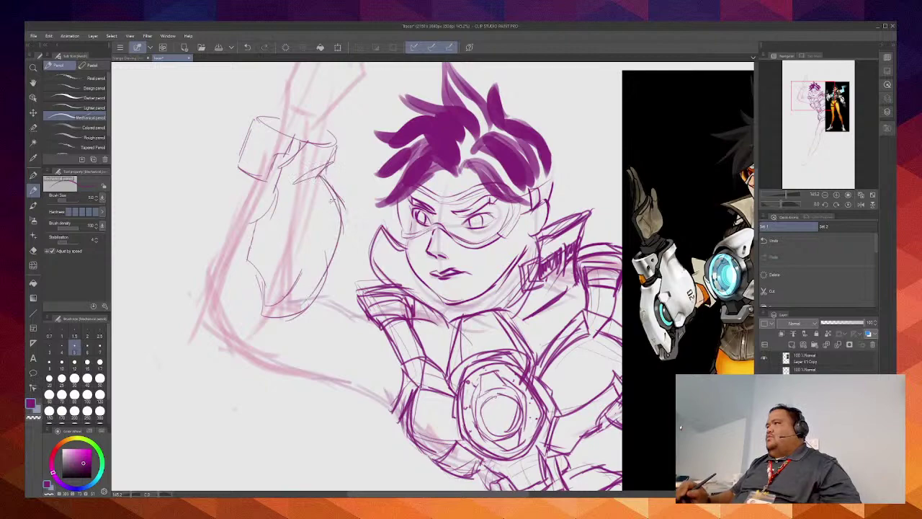
{"action": "mouse_move", "coordinate": [333, 200]}
{"action": "left_mouse_down"}
{"action": "mouse_move", "coordinate": [304, 298]}
{"action": "mouse_move", "coordinate": [279, 309]}
{"action": "left_mouse_up"}
{"action": "key", "text": "ctrl+z"}
Step: Erase the overlapping strokes on the gauntlet's bulging edge and redraw it as one clean arc
{"action": "mouse_move", "coordinate": [382, 244]}
{"action": "left_mouse_down"}
{"action": "mouse_move", "coordinate": [376, 256]}
{"action": "mouse_move", "coordinate": [407, 331]}
{"action": "mouse_move", "coordinate": [450, 334]}
{"action": "left_mouse_up"}
{"action": "mouse_move", "coordinate": [450, 425]}
{"action": "left_mouse_down"}
{"action": "mouse_move", "coordinate": [552, 326]}
{"action": "mouse_move", "coordinate": [569, 325]}
{"action": "left_mouse_up"}
{"action": "mouse_move", "coordinate": [579, 357]}
{"action": "left_mouse_down"}
{"action": "mouse_move", "coordinate": [488, 355]}
{"action": "mouse_move", "coordinate": [449, 423]}
{"action": "left_mouse_up"}
{"action": "left_click_drag", "start_coordinate": [492, 372], "coordinate": [516, 367]}
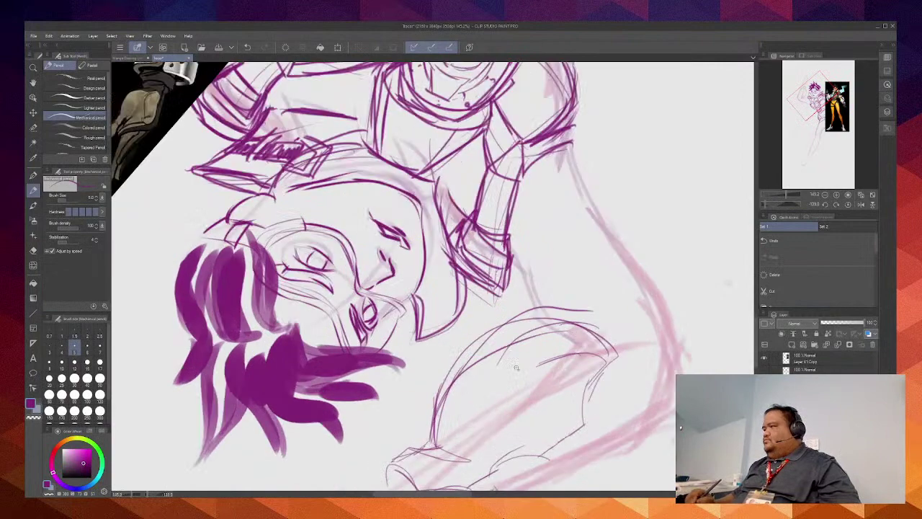
{"action": "scroll", "coordinate": [516, 367], "scroll_direction": "up", "scroll_amount": 3}
{"action": "scroll", "coordinate": [529, 195], "scroll_direction": "down", "scroll_amount": 1}
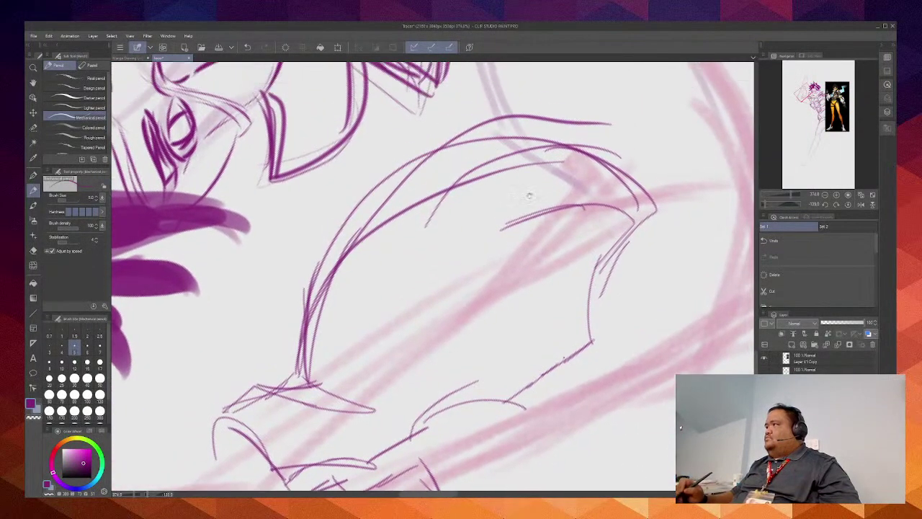
{"action": "mouse_move", "coordinate": [528, 195]}
{"action": "left_mouse_down"}
{"action": "mouse_move", "coordinate": [604, 151]}
{"action": "mouse_move", "coordinate": [621, 157]}
{"action": "mouse_move", "coordinate": [543, 131]}
{"action": "mouse_move", "coordinate": [476, 210]}
{"action": "mouse_move", "coordinate": [402, 205]}
{"action": "mouse_move", "coordinate": [404, 184]}
{"action": "mouse_move", "coordinate": [317, 303]}
{"action": "left_mouse_up"}
{"action": "mouse_move", "coordinate": [305, 344]}
{"action": "left_mouse_down"}
{"action": "mouse_move", "coordinate": [454, 162]}
{"action": "mouse_move", "coordinate": [591, 186]}
{"action": "left_mouse_up"}
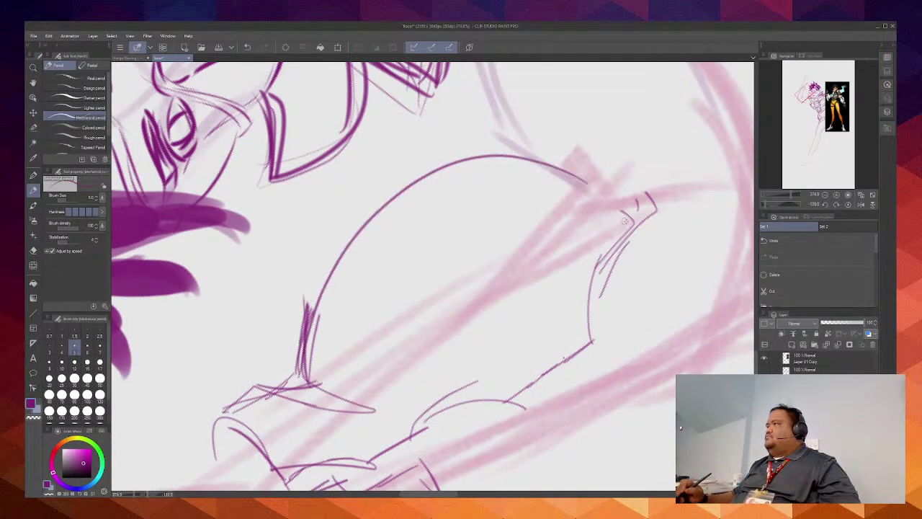
{"action": "mouse_move", "coordinate": [660, 211]}
{"action": "left_mouse_down"}
{"action": "mouse_move", "coordinate": [543, 168]}
{"action": "mouse_move", "coordinate": [328, 338]}
{"action": "mouse_move", "coordinate": [391, 188]}
{"action": "mouse_move", "coordinate": [556, 152]}
{"action": "mouse_move", "coordinate": [652, 212]}
{"action": "left_mouse_up"}
Step: Return the canvas close to upright and mirror the view horizontally, framing the raised arm beside the reference gauntlet
{"action": "scroll", "coordinate": [604, 184], "scroll_direction": "down", "scroll_amount": 5}
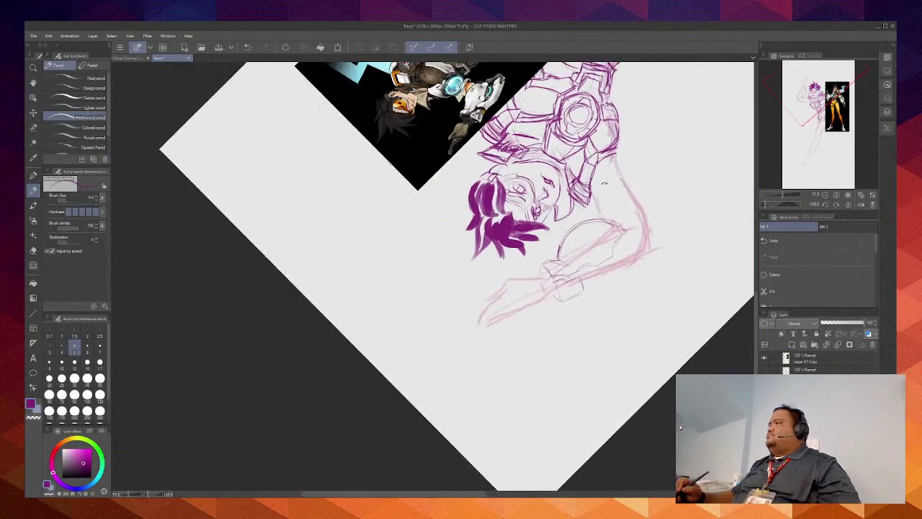
{"action": "left_click_drag", "start_coordinate": [604, 183], "coordinate": [433, 450]}
{"action": "left_click_drag", "start_coordinate": [432, 450], "coordinate": [394, 295]}
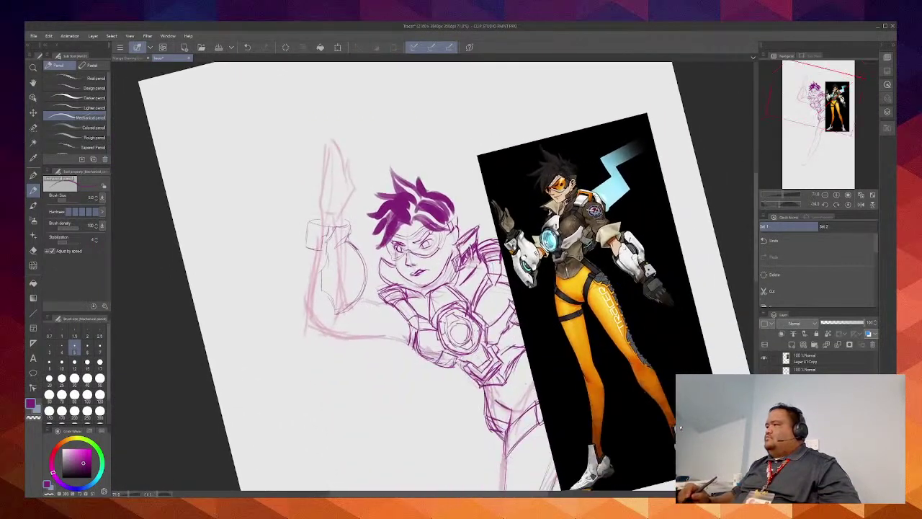
{"action": "key", "text": "h"}
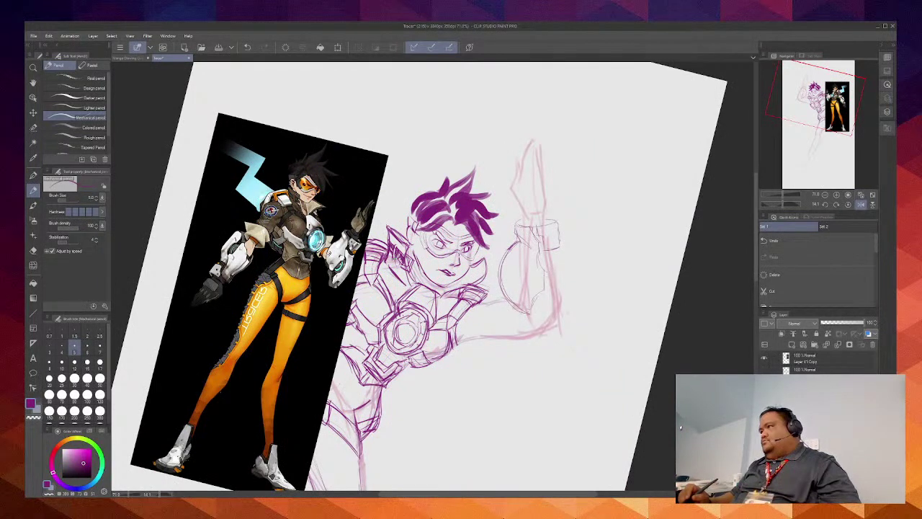
{"action": "left_click_drag", "start_coordinate": [444, 309], "coordinate": [439, 240]}
{"action": "mouse_move", "coordinate": [443, 273]}
{"action": "left_mouse_down"}
{"action": "mouse_move", "coordinate": [468, 259]}
{"action": "mouse_move", "coordinate": [430, 287]}
{"action": "left_mouse_up"}
{"action": "scroll", "coordinate": [429, 287], "scroll_direction": "up", "scroll_amount": 2}
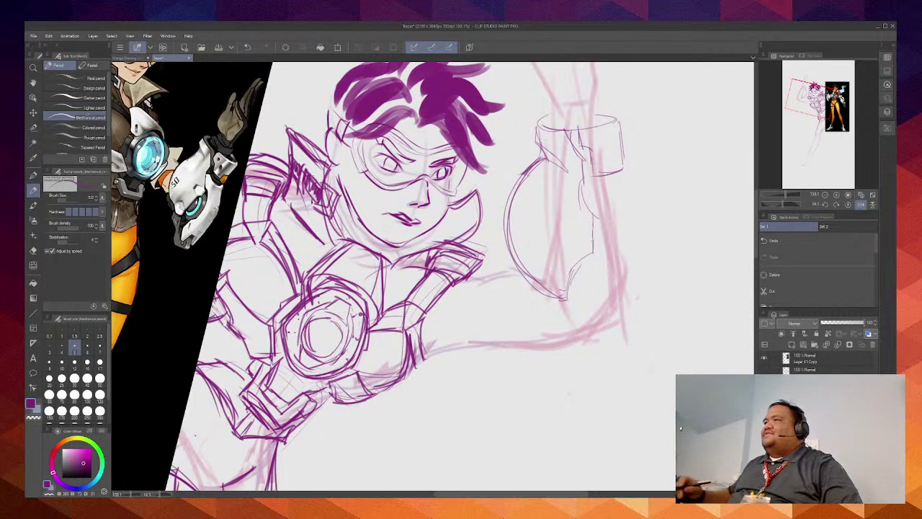
Step: Add the stepped plate details along the gauntlet's inner edge near the elbow and a second band line under the cuff
{"action": "mouse_move", "coordinate": [597, 216]}
{"action": "left_mouse_down"}
{"action": "mouse_move", "coordinate": [590, 284]}
{"action": "mouse_move", "coordinate": [566, 299]}
{"action": "mouse_move", "coordinate": [575, 288]}
{"action": "mouse_move", "coordinate": [573, 312]}
{"action": "left_mouse_up"}
{"action": "left_click_drag", "start_coordinate": [574, 311], "coordinate": [592, 302]}
{"action": "mouse_move", "coordinate": [591, 301]}
{"action": "left_mouse_down"}
{"action": "mouse_move", "coordinate": [582, 282]}
{"action": "mouse_move", "coordinate": [592, 280]}
{"action": "mouse_move", "coordinate": [580, 289]}
{"action": "mouse_move", "coordinate": [594, 263]}
{"action": "mouse_move", "coordinate": [577, 274]}
{"action": "mouse_move", "coordinate": [581, 251]}
{"action": "mouse_move", "coordinate": [597, 234]}
{"action": "mouse_move", "coordinate": [582, 266]}
{"action": "mouse_move", "coordinate": [600, 235]}
{"action": "mouse_move", "coordinate": [585, 196]}
{"action": "mouse_move", "coordinate": [626, 178]}
{"action": "mouse_move", "coordinate": [635, 220]}
{"action": "left_mouse_up"}
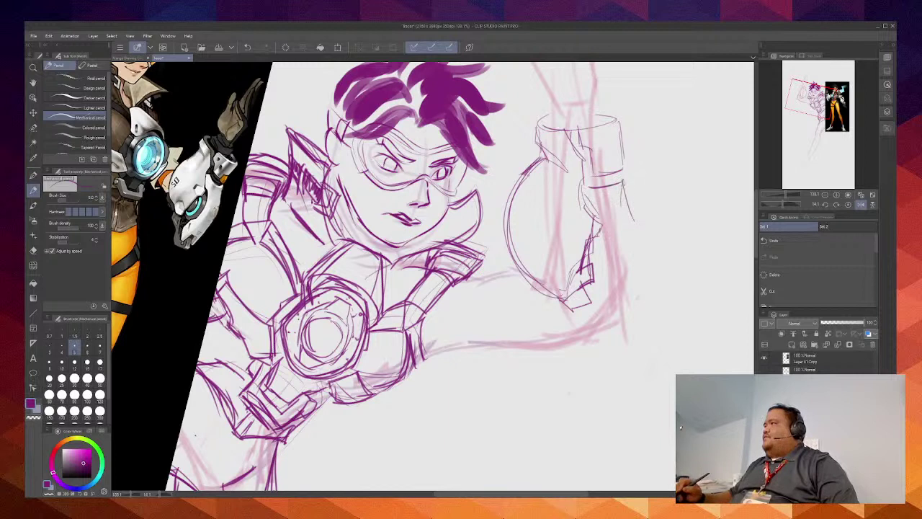
Step: Draw the gauntlet's outer armour plate as layered curves running from the cuff down towards the elbow
{"action": "mouse_move", "coordinate": [623, 181]}
{"action": "left_mouse_down"}
{"action": "mouse_move", "coordinate": [640, 240]}
{"action": "mouse_move", "coordinate": [638, 307]}
{"action": "left_mouse_up"}
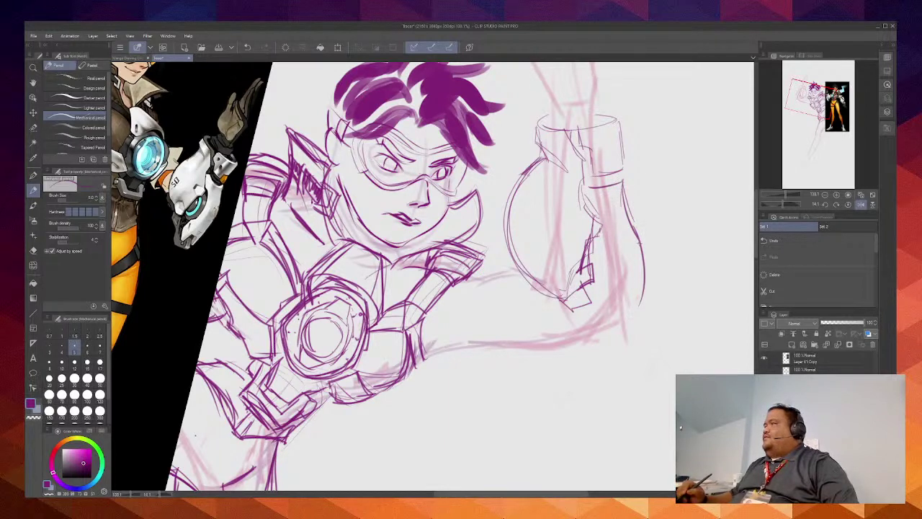
{"action": "left_click_drag", "start_coordinate": [639, 233], "coordinate": [634, 309]}
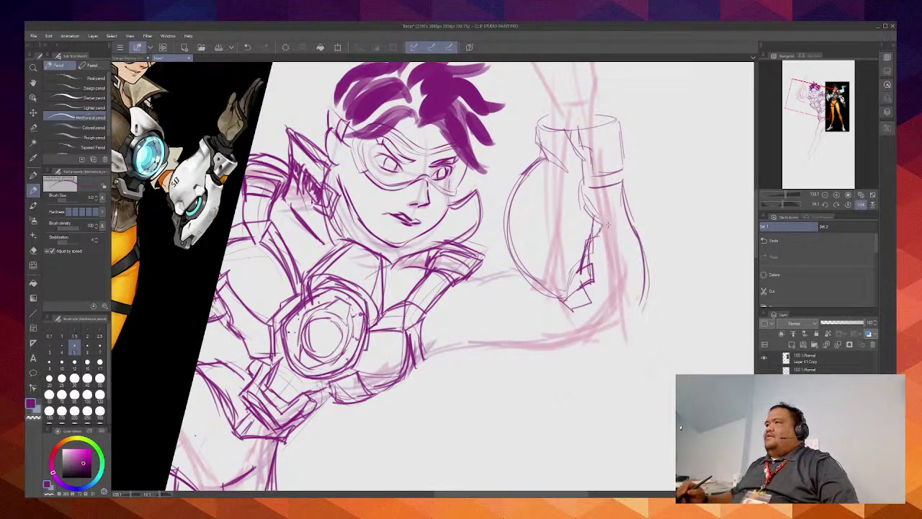
{"action": "mouse_move", "coordinate": [592, 192]}
{"action": "left_mouse_down"}
{"action": "mouse_move", "coordinate": [622, 238]}
{"action": "mouse_move", "coordinate": [632, 263]}
{"action": "left_mouse_up"}
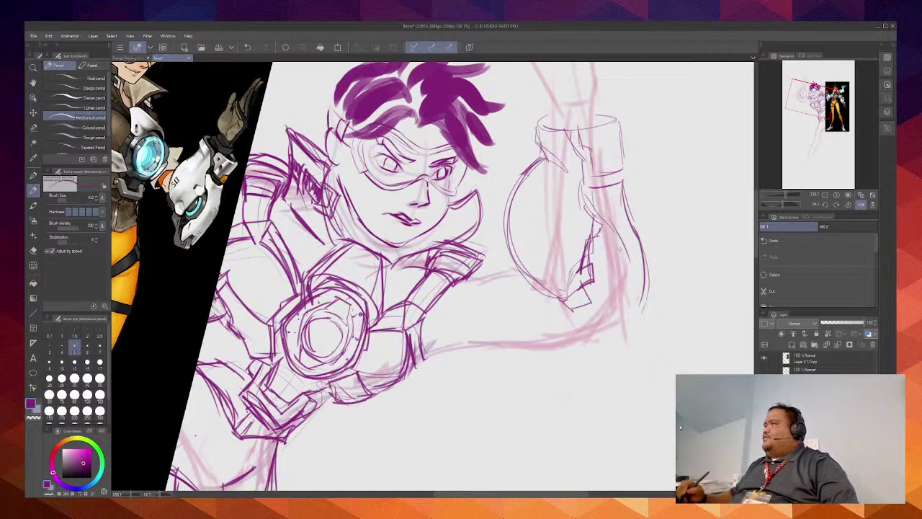
{"action": "left_click_drag", "start_coordinate": [618, 231], "coordinate": [634, 287]}
{"action": "left_click_drag", "start_coordinate": [611, 216], "coordinate": [638, 304]}
{"action": "mouse_move", "coordinate": [620, 233]}
{"action": "left_mouse_down"}
{"action": "mouse_move", "coordinate": [638, 267]}
{"action": "mouse_move", "coordinate": [634, 327]}
{"action": "left_mouse_up"}
{"action": "left_click_drag", "start_coordinate": [627, 216], "coordinate": [651, 288]}
{"action": "mouse_move", "coordinate": [642, 249]}
{"action": "left_mouse_down"}
{"action": "mouse_move", "coordinate": [648, 310]}
{"action": "mouse_move", "coordinate": [625, 330]}
{"action": "left_mouse_up"}
{"action": "left_click_drag", "start_coordinate": [648, 268], "coordinate": [627, 333]}
{"action": "left_click_drag", "start_coordinate": [645, 291], "coordinate": [618, 342]}
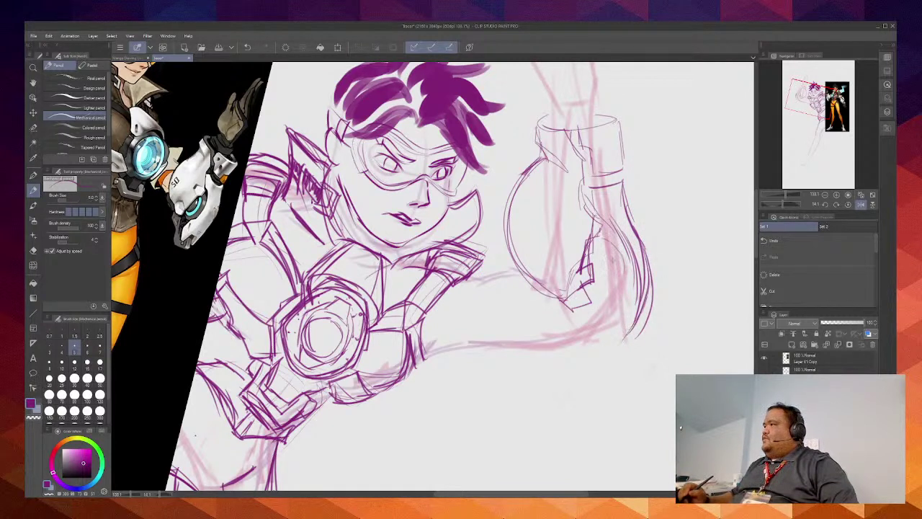
Step: Draw the oval opening inside the outer plate and close the gauntlet's lower end around the elbow
{"action": "mouse_move", "coordinate": [621, 228]}
{"action": "left_mouse_down"}
{"action": "mouse_move", "coordinate": [602, 268]}
{"action": "mouse_move", "coordinate": [625, 296]}
{"action": "mouse_move", "coordinate": [619, 275]}
{"action": "mouse_move", "coordinate": [594, 291]}
{"action": "left_mouse_up"}
{"action": "left_click_drag", "start_coordinate": [611, 257], "coordinate": [618, 291]}
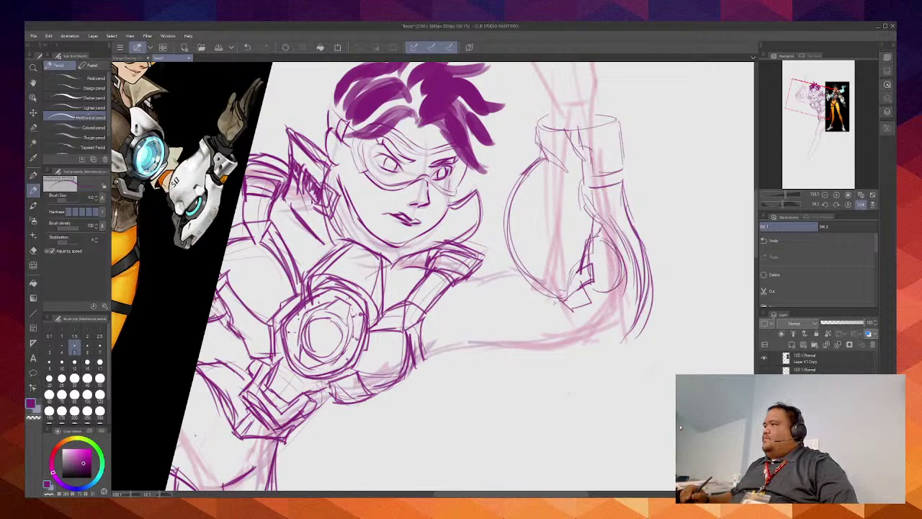
{"action": "mouse_move", "coordinate": [549, 308]}
{"action": "left_mouse_down"}
{"action": "mouse_move", "coordinate": [573, 321]}
{"action": "mouse_move", "coordinate": [580, 346]}
{"action": "mouse_move", "coordinate": [597, 348]}
{"action": "left_mouse_up"}
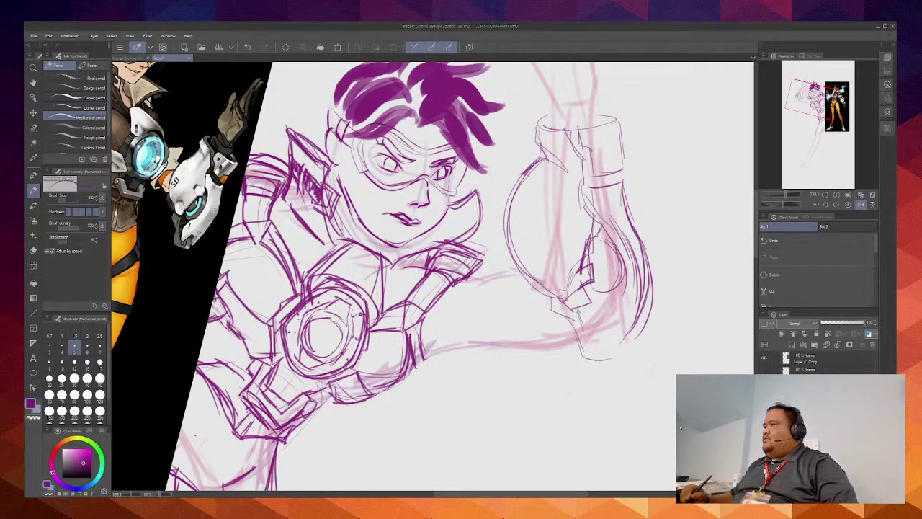
{"action": "left_click_drag", "start_coordinate": [578, 308], "coordinate": [607, 344]}
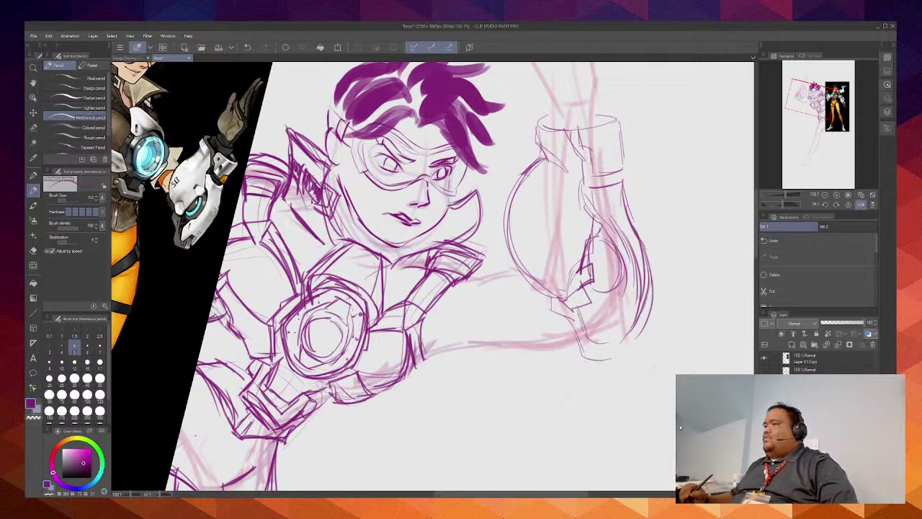
{"action": "mouse_move", "coordinate": [598, 299]}
{"action": "left_mouse_down"}
{"action": "mouse_move", "coordinate": [626, 273]}
{"action": "mouse_move", "coordinate": [600, 300]}
{"action": "mouse_move", "coordinate": [593, 332]}
{"action": "mouse_move", "coordinate": [606, 354]}
{"action": "mouse_move", "coordinate": [644, 316]}
{"action": "left_mouse_up"}
{"action": "mouse_move", "coordinate": [614, 356]}
{"action": "left_mouse_down"}
{"action": "mouse_move", "coordinate": [654, 315]}
{"action": "mouse_move", "coordinate": [655, 301]}
{"action": "left_mouse_up"}
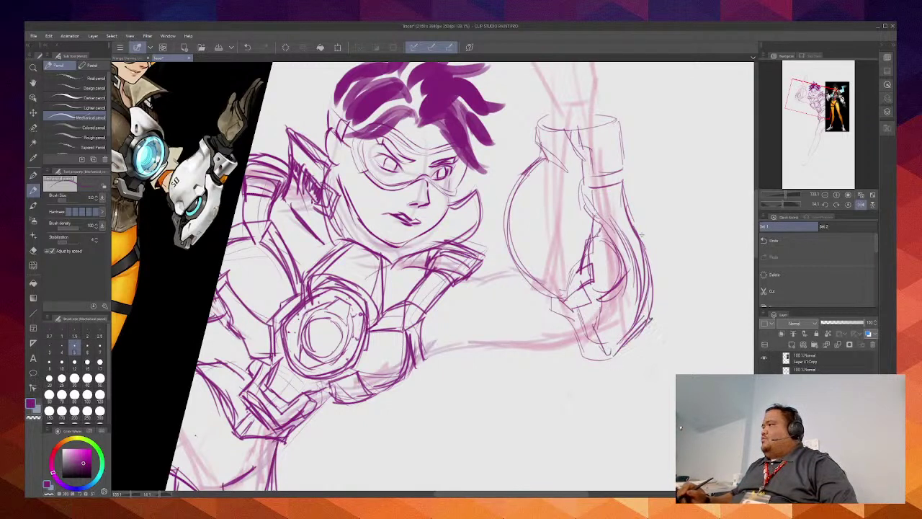
Step: Strengthen the outer plate's contour from cuff to elbow and add an inner curve on the bulging panel
{"action": "left_click_drag", "start_coordinate": [653, 235], "coordinate": [640, 275]}
{"action": "left_click_drag", "start_coordinate": [653, 275], "coordinate": [636, 327]}
{"action": "left_click_drag", "start_coordinate": [641, 242], "coordinate": [643, 323]}
{"action": "left_click_drag", "start_coordinate": [624, 173], "coordinate": [639, 241]}
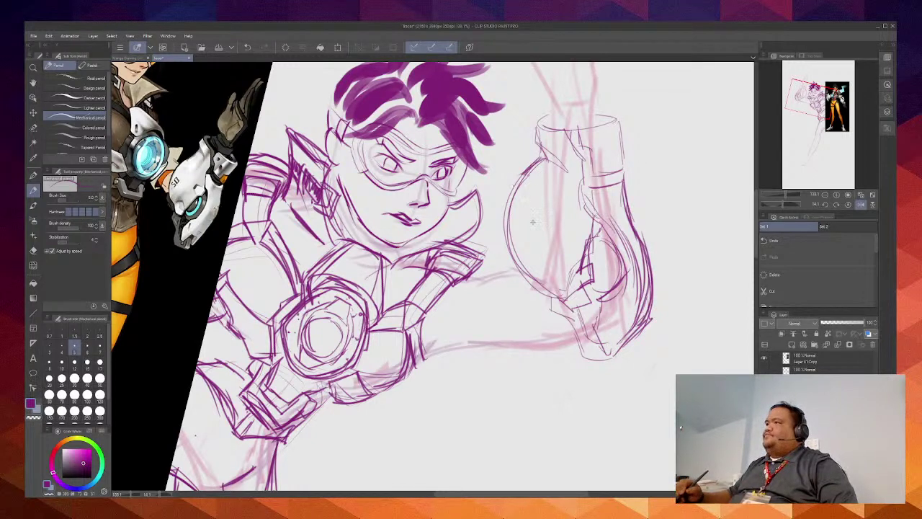
{"action": "mouse_move", "coordinate": [542, 283]}
{"action": "left_mouse_down"}
{"action": "mouse_move", "coordinate": [564, 257]}
{"action": "mouse_move", "coordinate": [537, 288]}
{"action": "left_mouse_up"}
{"action": "mouse_move", "coordinate": [569, 223]}
{"action": "left_mouse_down"}
{"action": "mouse_move", "coordinate": [532, 292]}
{"action": "mouse_move", "coordinate": [545, 281]}
{"action": "left_mouse_up"}
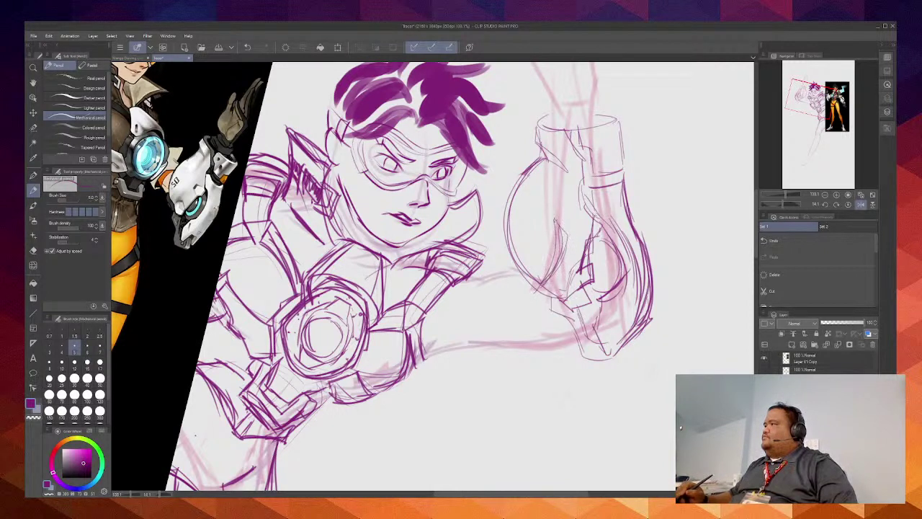
Step: Reinforce the cuff's rim and sketch the base of the palm with the first finger shape of the raised hand
{"action": "mouse_move", "coordinate": [546, 113]}
{"action": "left_mouse_down"}
{"action": "mouse_move", "coordinate": [556, 184]}
{"action": "mouse_move", "coordinate": [587, 200]}
{"action": "mouse_move", "coordinate": [581, 210]}
{"action": "mouse_move", "coordinate": [621, 185]}
{"action": "mouse_move", "coordinate": [594, 210]}
{"action": "left_mouse_up"}
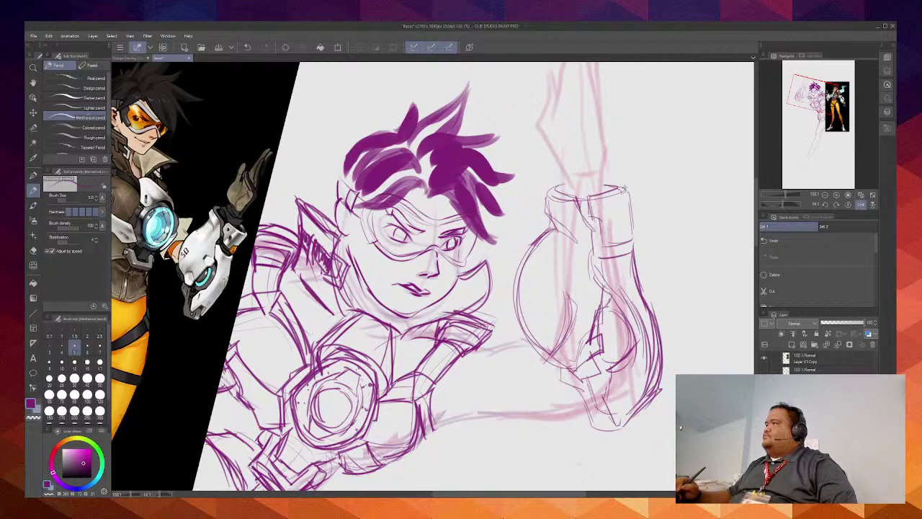
{"action": "mouse_move", "coordinate": [567, 135]}
{"action": "left_mouse_down"}
{"action": "mouse_move", "coordinate": [576, 189]}
{"action": "mouse_move", "coordinate": [548, 203]}
{"action": "mouse_move", "coordinate": [568, 229]}
{"action": "mouse_move", "coordinate": [610, 223]}
{"action": "mouse_move", "coordinate": [614, 200]}
{"action": "mouse_move", "coordinate": [585, 149]}
{"action": "mouse_move", "coordinate": [587, 171]}
{"action": "mouse_move", "coordinate": [604, 188]}
{"action": "left_mouse_up"}
{"action": "left_click_drag", "start_coordinate": [582, 157], "coordinate": [606, 190]}
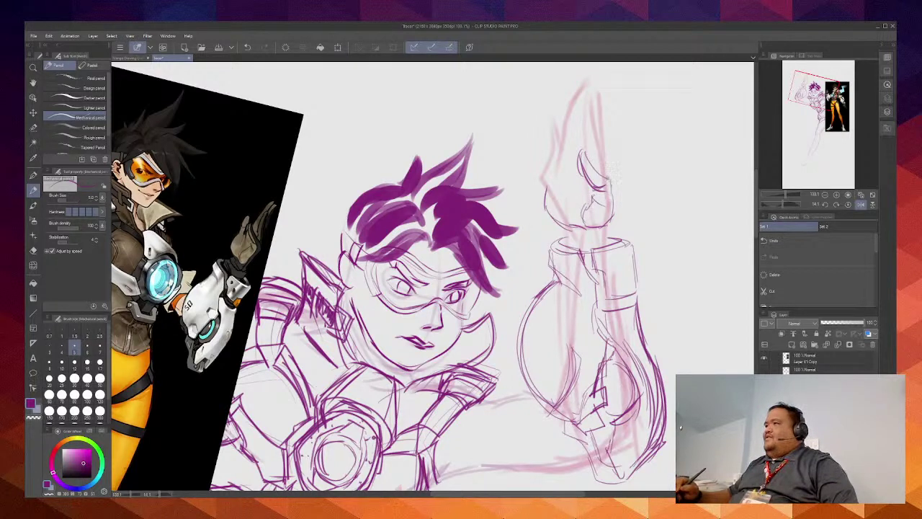
Step: Draw the slender finger rising from the palm's outer side, reworking its contour up to the fingertip
{"action": "mouse_move", "coordinate": [602, 171]}
{"action": "left_mouse_down"}
{"action": "mouse_move", "coordinate": [595, 119]}
{"action": "mouse_move", "coordinate": [609, 170]}
{"action": "left_mouse_up"}
{"action": "mouse_move", "coordinate": [596, 121]}
{"action": "left_mouse_down"}
{"action": "mouse_move", "coordinate": [588, 126]}
{"action": "mouse_move", "coordinate": [592, 152]}
{"action": "left_mouse_up"}
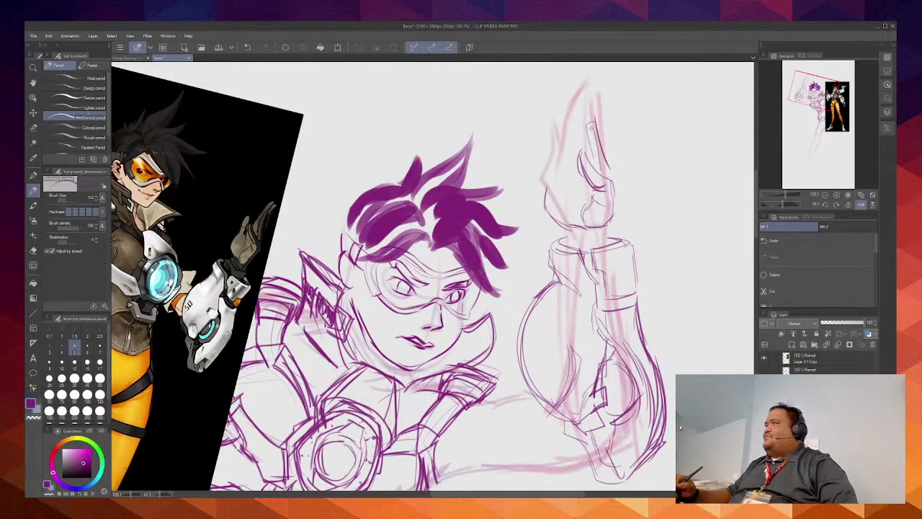
{"action": "key", "text": "ctrl+z"}
{"action": "mouse_move", "coordinate": [593, 118]}
{"action": "left_mouse_down"}
{"action": "mouse_move", "coordinate": [590, 150]}
{"action": "mouse_move", "coordinate": [599, 172]}
{"action": "left_mouse_up"}
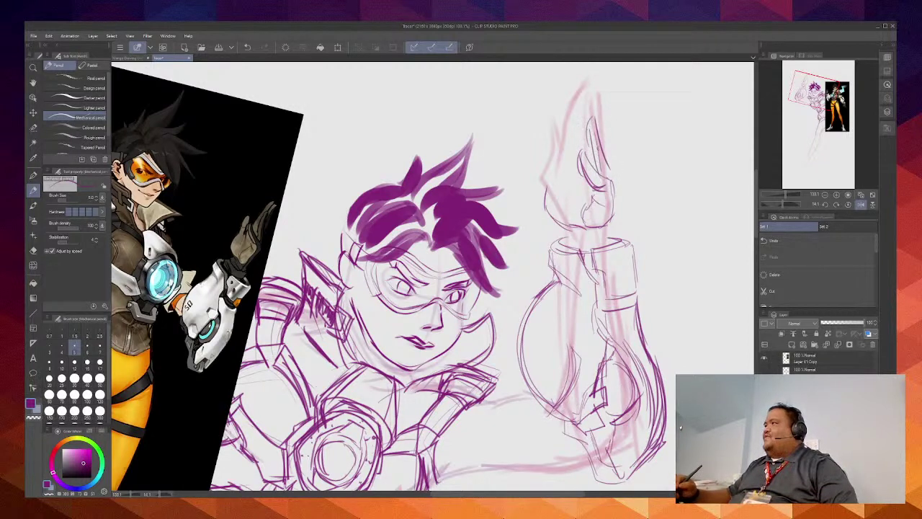
{"action": "left_click_drag", "start_coordinate": [588, 134], "coordinate": [610, 185]}
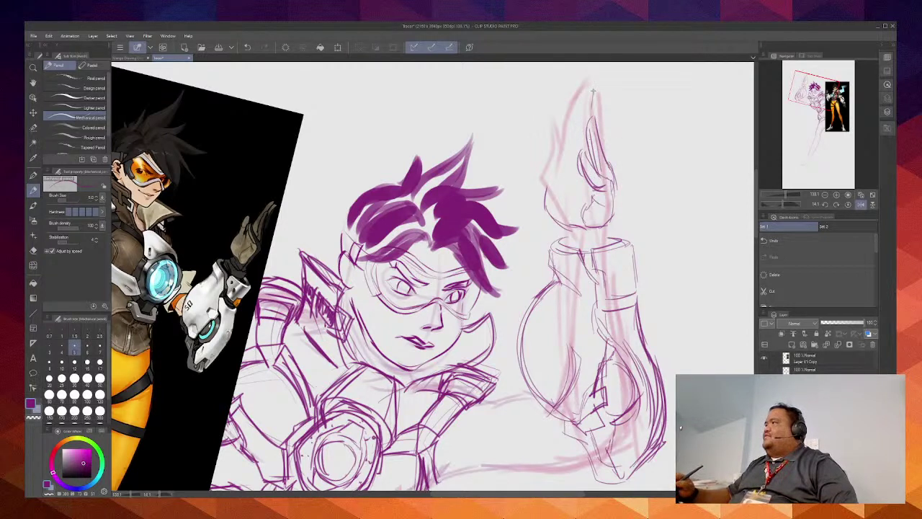
{"action": "key", "text": "ctrl+z"}
{"action": "mouse_move", "coordinate": [592, 118]}
{"action": "left_mouse_down"}
{"action": "mouse_move", "coordinate": [597, 90]}
{"action": "mouse_move", "coordinate": [602, 136]}
{"action": "left_mouse_up"}
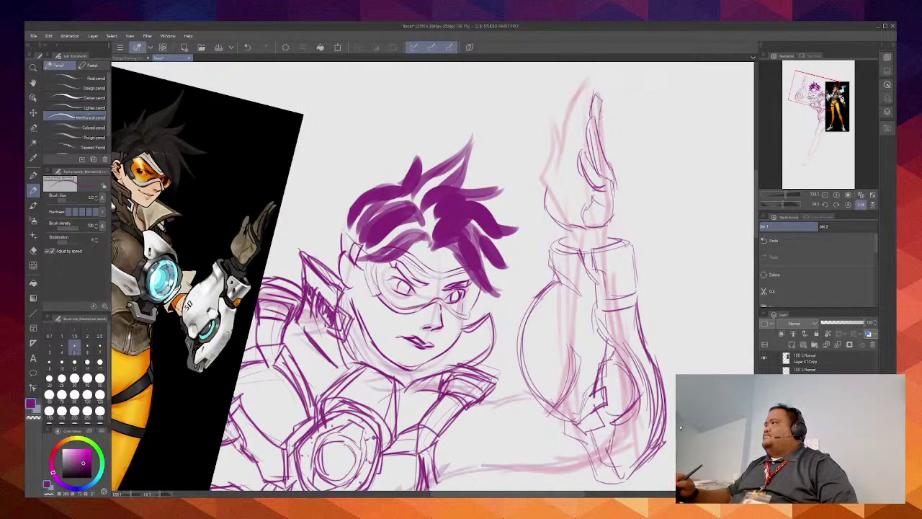
Step: Try different outlines for the tallest finger of the raised hand, from the palm up to its tip
{"action": "mouse_move", "coordinate": [601, 101]}
{"action": "left_mouse_down"}
{"action": "mouse_move", "coordinate": [604, 152]}
{"action": "mouse_move", "coordinate": [578, 158]}
{"action": "left_mouse_up"}
{"action": "mouse_move", "coordinate": [578, 110]}
{"action": "left_mouse_down"}
{"action": "mouse_move", "coordinate": [574, 154]}
{"action": "mouse_move", "coordinate": [569, 130]}
{"action": "mouse_move", "coordinate": [596, 80]}
{"action": "mouse_move", "coordinate": [590, 99]}
{"action": "left_mouse_up"}
{"action": "key", "text": "ctrl+z"}
{"action": "key", "text": "ctrl+z"}
{"action": "key", "text": "ctrl+z"}
{"action": "key", "text": "ctrl+z"}
{"action": "left_click_drag", "start_coordinate": [567, 145], "coordinate": [589, 77]}
{"action": "mouse_move", "coordinate": [577, 129]}
{"action": "left_mouse_down"}
{"action": "mouse_move", "coordinate": [573, 118]}
{"action": "mouse_move", "coordinate": [578, 156]}
{"action": "left_mouse_up"}
{"action": "key", "text": "ctrl+z"}
{"action": "key", "text": "ctrl+z"}
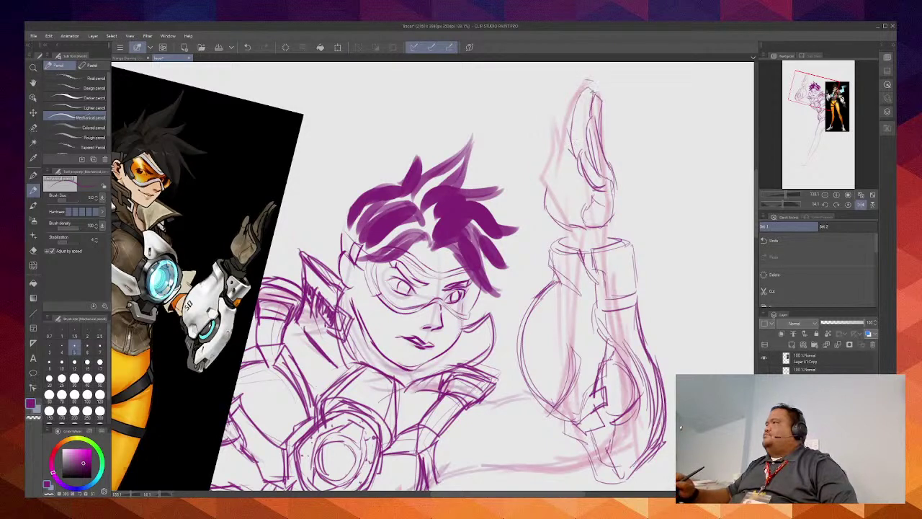
{"action": "key", "text": "ctrl+z"}
Step: Add the dividing lines between the tall fingers and outline the shorter, separate digit facing the head
{"action": "left_click_drag", "start_coordinate": [589, 94], "coordinate": [585, 130]}
{"action": "key", "text": "ctrl+z"}
{"action": "left_click_drag", "start_coordinate": [591, 91], "coordinate": [585, 126]}
{"action": "mouse_move", "coordinate": [591, 90]}
{"action": "left_mouse_down"}
{"action": "mouse_move", "coordinate": [579, 97]}
{"action": "mouse_move", "coordinate": [572, 143]}
{"action": "left_mouse_up"}
{"action": "mouse_move", "coordinate": [573, 111]}
{"action": "left_mouse_down"}
{"action": "mouse_move", "coordinate": [578, 155]}
{"action": "mouse_move", "coordinate": [565, 168]}
{"action": "left_mouse_up"}
{"action": "mouse_move", "coordinate": [550, 121]}
{"action": "left_mouse_down"}
{"action": "mouse_move", "coordinate": [555, 149]}
{"action": "mouse_move", "coordinate": [566, 150]}
{"action": "mouse_move", "coordinate": [542, 199]}
{"action": "mouse_move", "coordinate": [549, 216]}
{"action": "left_mouse_up"}
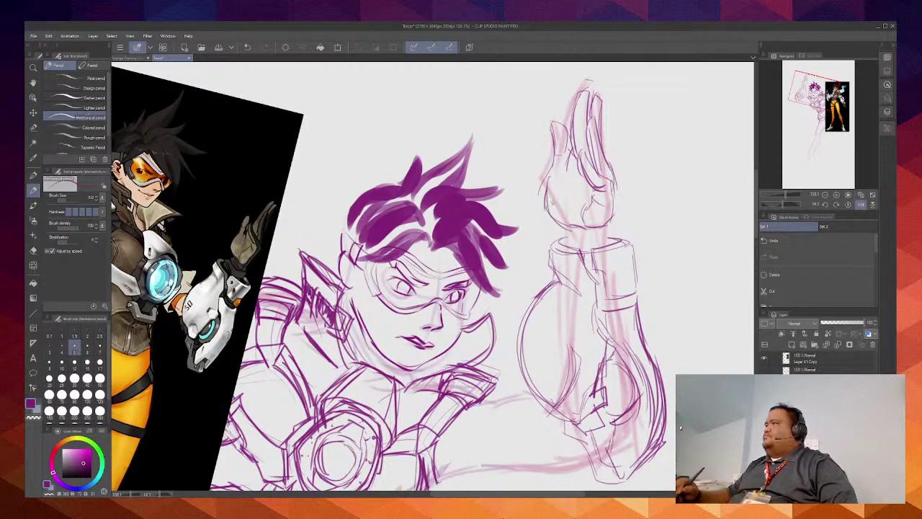
Step: Define the palm with a crease below the short digit and a firmer contour down towards the wrist
{"action": "left_click_drag", "start_coordinate": [555, 170], "coordinate": [574, 223]}
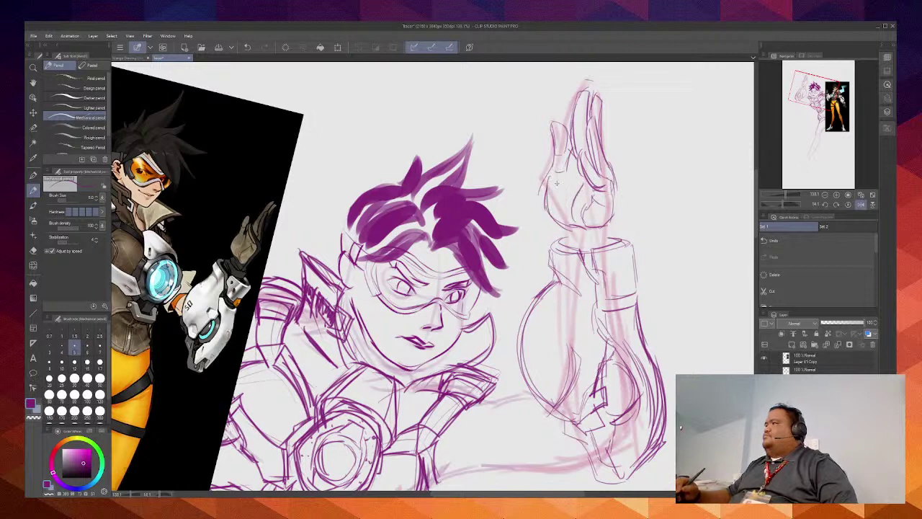
{"action": "left_click_drag", "start_coordinate": [557, 183], "coordinate": [569, 231]}
{"action": "left_click_drag", "start_coordinate": [568, 183], "coordinate": [552, 228]}
{"action": "left_click_drag", "start_coordinate": [556, 165], "coordinate": [550, 182]}
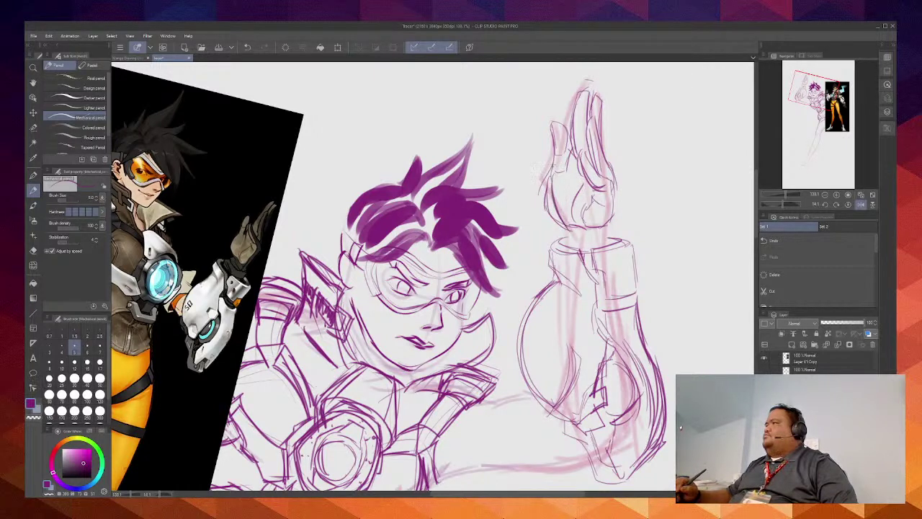
Step: Draw the raised upper arm's top edge out from the shoulder and mark its underside near the armpit
{"action": "mouse_move", "coordinate": [557, 131]}
{"action": "left_mouse_down"}
{"action": "mouse_move", "coordinate": [551, 166]}
{"action": "mouse_move", "coordinate": [555, 136]}
{"action": "left_mouse_up"}
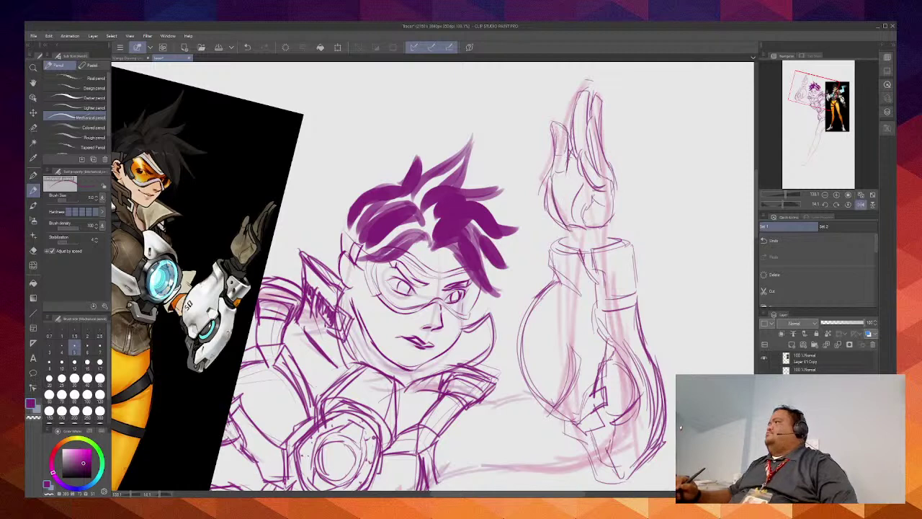
{"action": "mouse_move", "coordinate": [584, 244]}
{"action": "left_mouse_down"}
{"action": "mouse_move", "coordinate": [566, 263]}
{"action": "mouse_move", "coordinate": [576, 228]}
{"action": "left_mouse_up"}
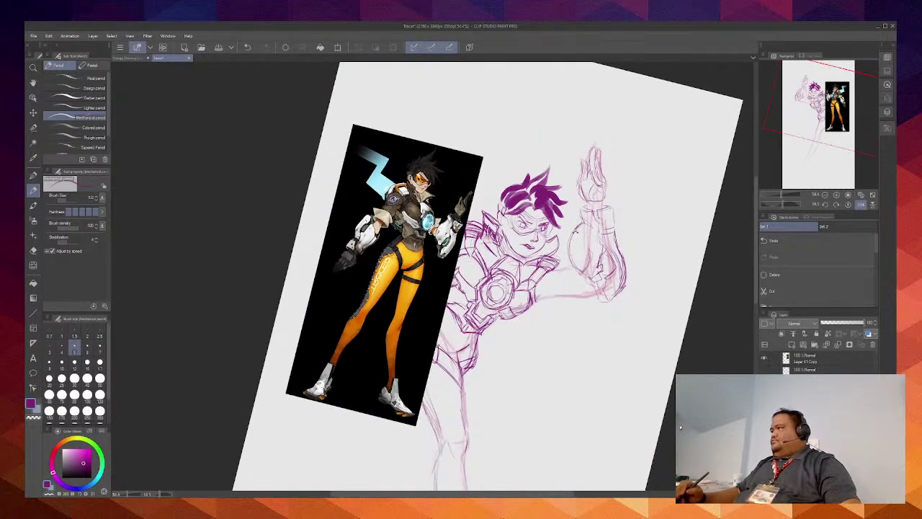
{"action": "double_click", "coordinate": [577, 235]}
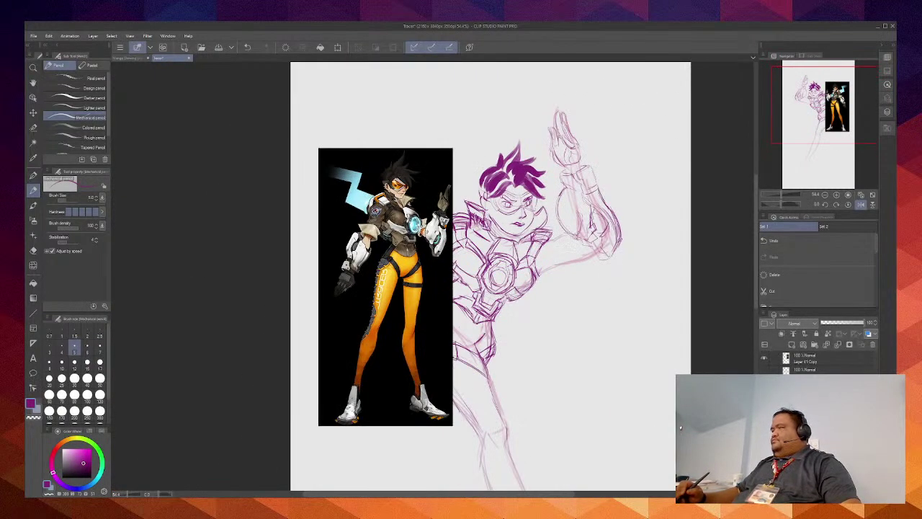
{"action": "left_click_drag", "start_coordinate": [575, 237], "coordinate": [534, 260]}
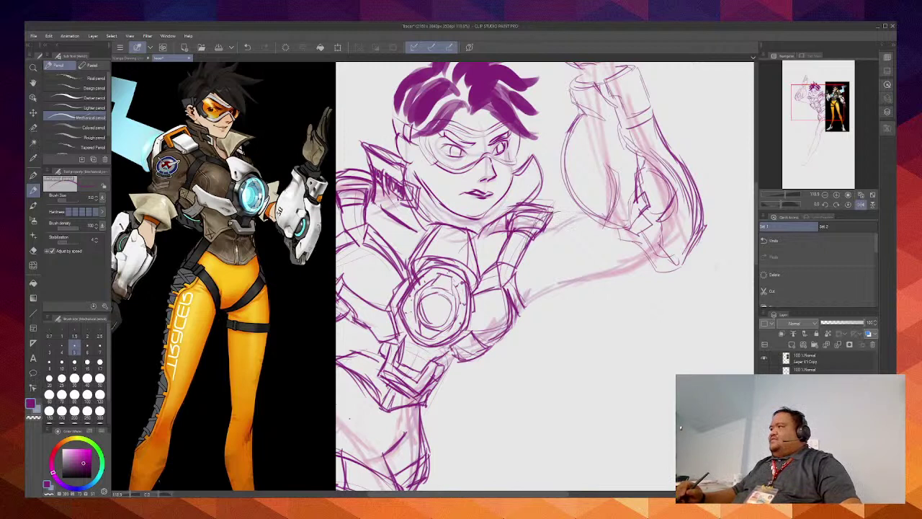
{"action": "mouse_move", "coordinate": [512, 265]}
{"action": "left_mouse_down"}
{"action": "mouse_move", "coordinate": [522, 309]}
{"action": "mouse_move", "coordinate": [551, 300]}
{"action": "left_mouse_up"}
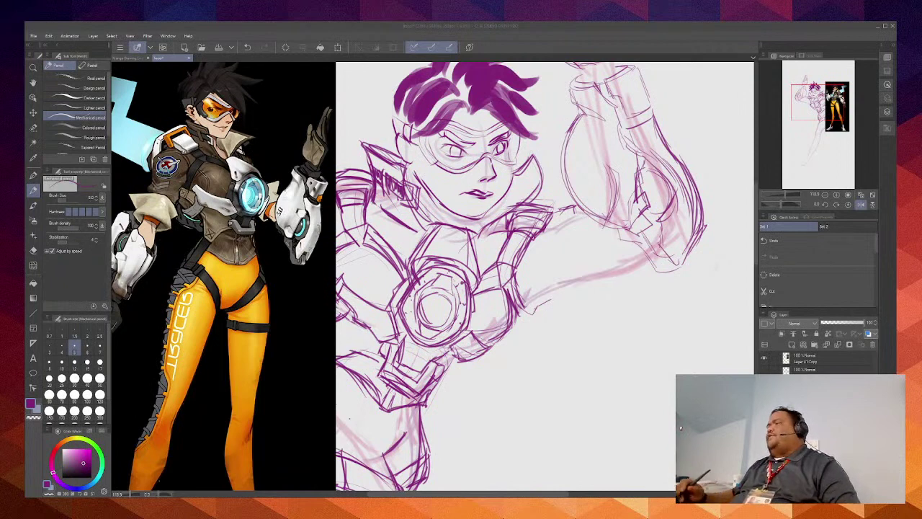
{"action": "left_click", "coordinate": [555, 218]}
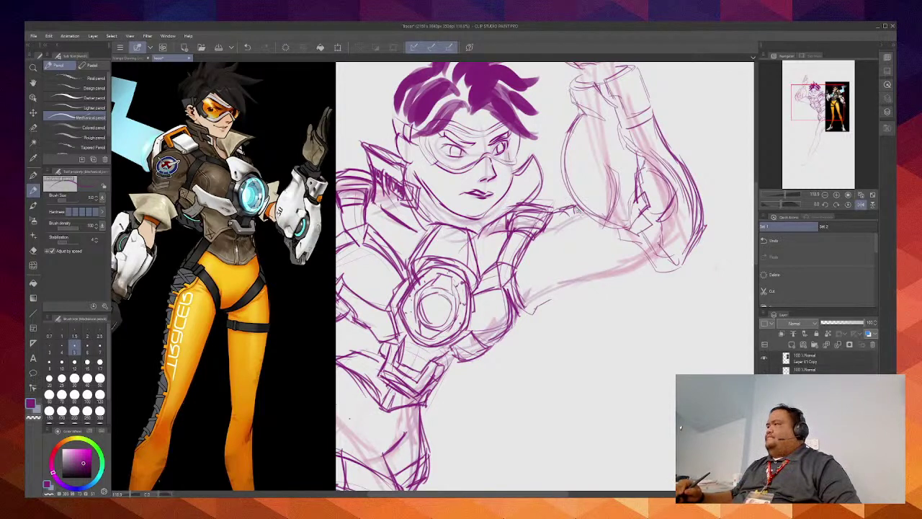
Step: Outline the short jacket sleeve on the raised arm with a curved cuff edge, an inner fold and a sagging underside
{"action": "left_click_drag", "start_coordinate": [574, 212], "coordinate": [598, 261]}
{"action": "mouse_move", "coordinate": [566, 211]}
{"action": "left_mouse_down"}
{"action": "mouse_move", "coordinate": [538, 206]}
{"action": "mouse_move", "coordinate": [524, 228]}
{"action": "mouse_move", "coordinate": [539, 275]}
{"action": "left_mouse_up"}
{"action": "left_click_drag", "start_coordinate": [522, 238], "coordinate": [562, 281]}
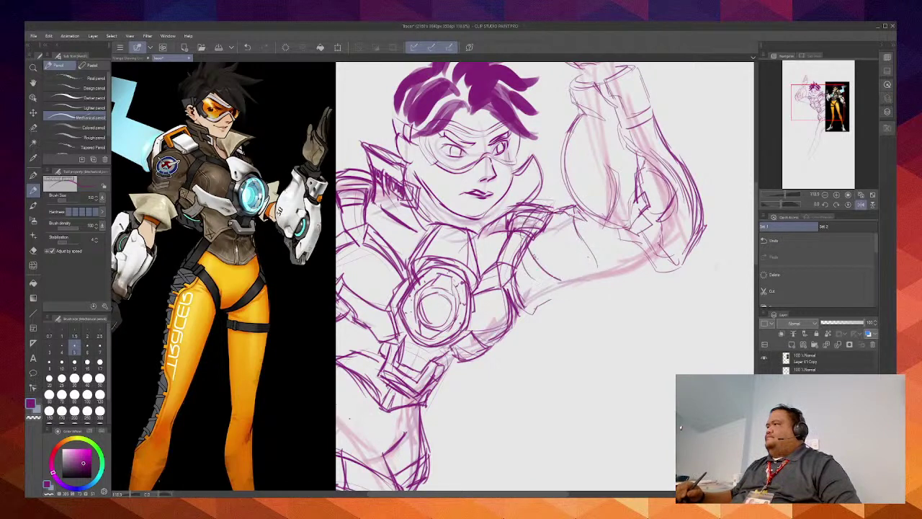
{"action": "mouse_move", "coordinate": [534, 254]}
{"action": "left_mouse_down"}
{"action": "mouse_move", "coordinate": [591, 311]}
{"action": "mouse_move", "coordinate": [615, 274]}
{"action": "mouse_move", "coordinate": [596, 266]}
{"action": "mouse_move", "coordinate": [604, 306]}
{"action": "mouse_move", "coordinate": [588, 310]}
{"action": "left_mouse_up"}
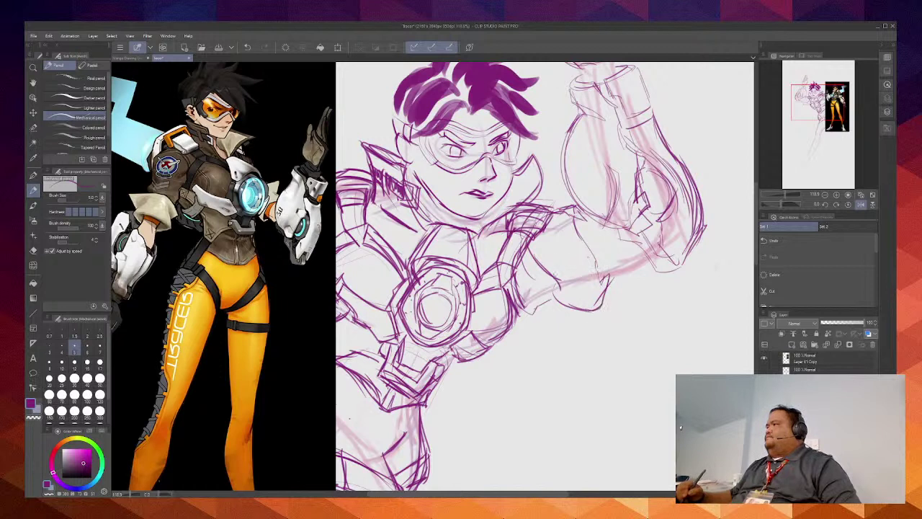
{"action": "mouse_move", "coordinate": [514, 288]}
{"action": "left_mouse_down"}
{"action": "mouse_move", "coordinate": [532, 328]}
{"action": "mouse_move", "coordinate": [569, 298]}
{"action": "left_mouse_up"}
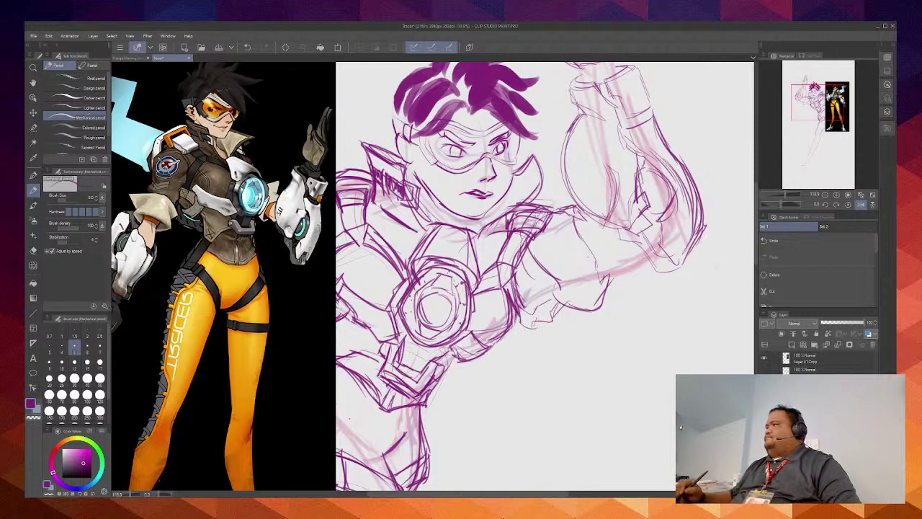
Step: Firm up the raised arm's shoulder seam, sleeve top and fold line, and strengthen the sleeve underside beside the chest
{"action": "mouse_move", "coordinate": [533, 211]}
{"action": "left_mouse_down"}
{"action": "mouse_move", "coordinate": [547, 227]}
{"action": "mouse_move", "coordinate": [527, 239]}
{"action": "left_mouse_up"}
{"action": "left_click_drag", "start_coordinate": [531, 246], "coordinate": [549, 269]}
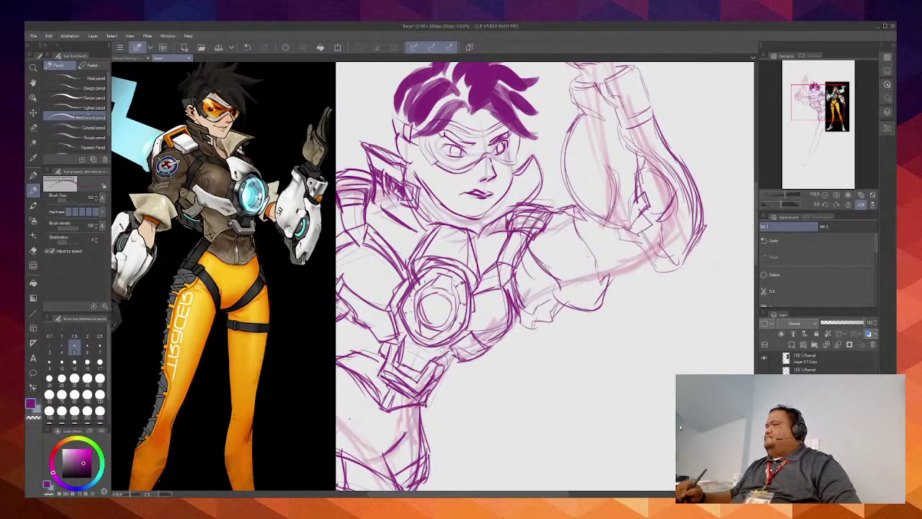
{"action": "mouse_move", "coordinate": [552, 225]}
{"action": "left_mouse_down"}
{"action": "mouse_move", "coordinate": [538, 224]}
{"action": "mouse_move", "coordinate": [551, 209]}
{"action": "mouse_move", "coordinate": [531, 235]}
{"action": "mouse_move", "coordinate": [545, 251]}
{"action": "left_mouse_up"}
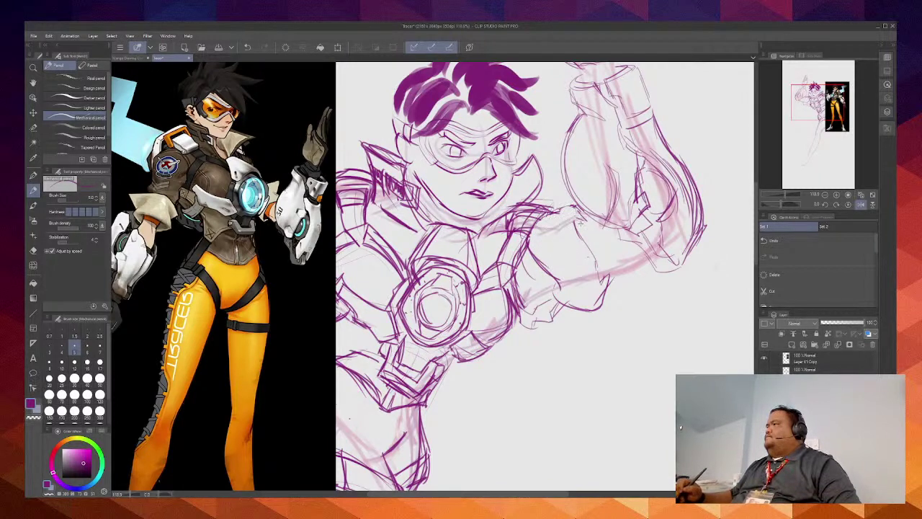
{"action": "mouse_move", "coordinate": [573, 214]}
{"action": "left_mouse_down"}
{"action": "mouse_move", "coordinate": [585, 218]}
{"action": "mouse_move", "coordinate": [564, 213]}
{"action": "mouse_move", "coordinate": [532, 227]}
{"action": "mouse_move", "coordinate": [559, 276]}
{"action": "mouse_move", "coordinate": [555, 303]}
{"action": "mouse_move", "coordinate": [539, 305]}
{"action": "mouse_move", "coordinate": [538, 292]}
{"action": "mouse_move", "coordinate": [526, 306]}
{"action": "mouse_move", "coordinate": [516, 264]}
{"action": "mouse_move", "coordinate": [531, 255]}
{"action": "mouse_move", "coordinate": [516, 249]}
{"action": "mouse_move", "coordinate": [516, 305]}
{"action": "left_mouse_up"}
{"action": "mouse_move", "coordinate": [509, 240]}
{"action": "left_mouse_down"}
{"action": "mouse_move", "coordinate": [533, 265]}
{"action": "mouse_move", "coordinate": [522, 250]}
{"action": "mouse_move", "coordinate": [519, 298]}
{"action": "mouse_move", "coordinate": [523, 270]}
{"action": "left_mouse_up"}
{"action": "left_click_drag", "start_coordinate": [514, 323], "coordinate": [553, 305]}
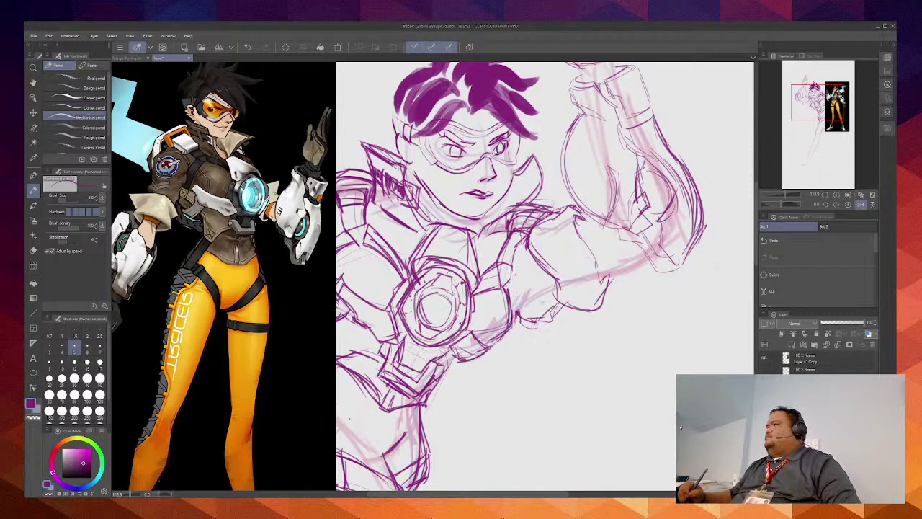
{"action": "mouse_move", "coordinate": [520, 240]}
{"action": "left_mouse_down"}
{"action": "mouse_move", "coordinate": [515, 297]}
{"action": "mouse_move", "coordinate": [540, 317]}
{"action": "mouse_move", "coordinate": [559, 305]}
{"action": "left_mouse_up"}
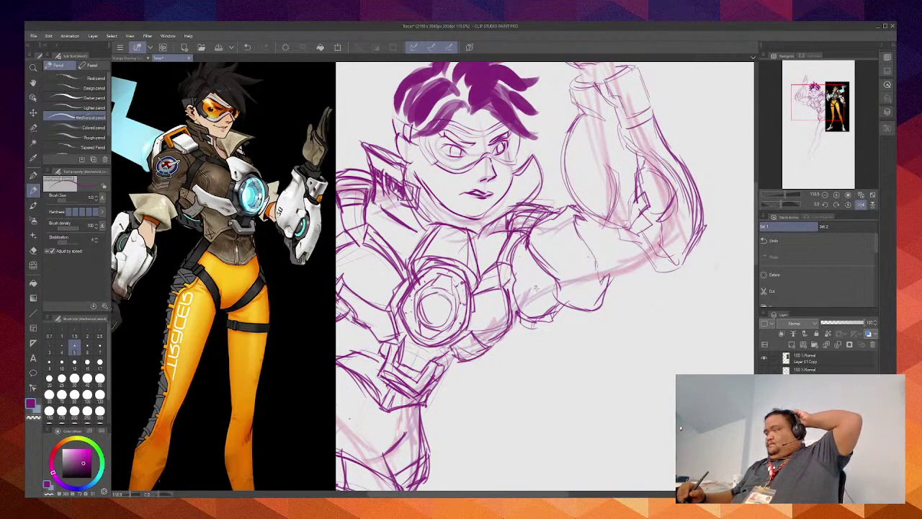
Step: Connect the raised arm's sleeve opening to the gauntlet with lower and upper arm contours, redrawing the lower line once
{"action": "mouse_move", "coordinate": [527, 282]}
{"action": "left_mouse_down"}
{"action": "mouse_move", "coordinate": [544, 305]}
{"action": "mouse_move", "coordinate": [543, 287]}
{"action": "mouse_move", "coordinate": [600, 310]}
{"action": "mouse_move", "coordinate": [609, 278]}
{"action": "mouse_move", "coordinate": [633, 266]}
{"action": "left_mouse_up"}
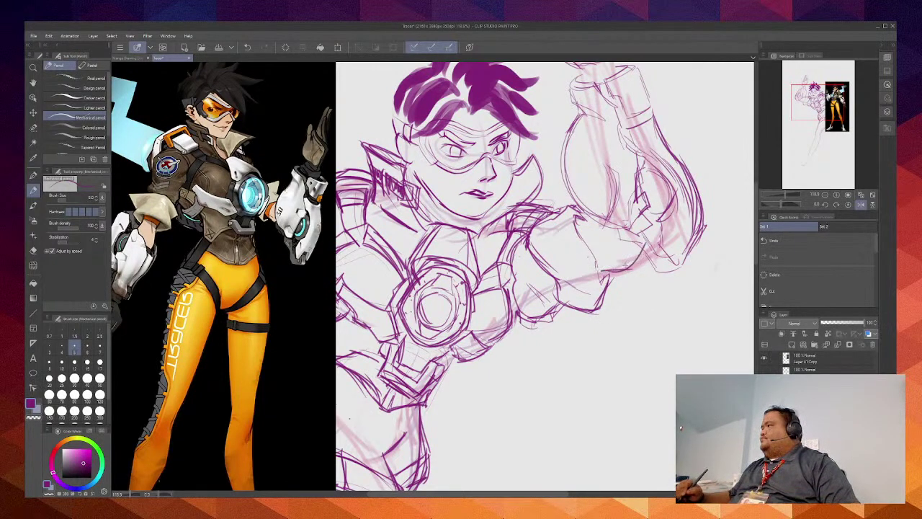
{"action": "key", "text": "ctrl+z"}
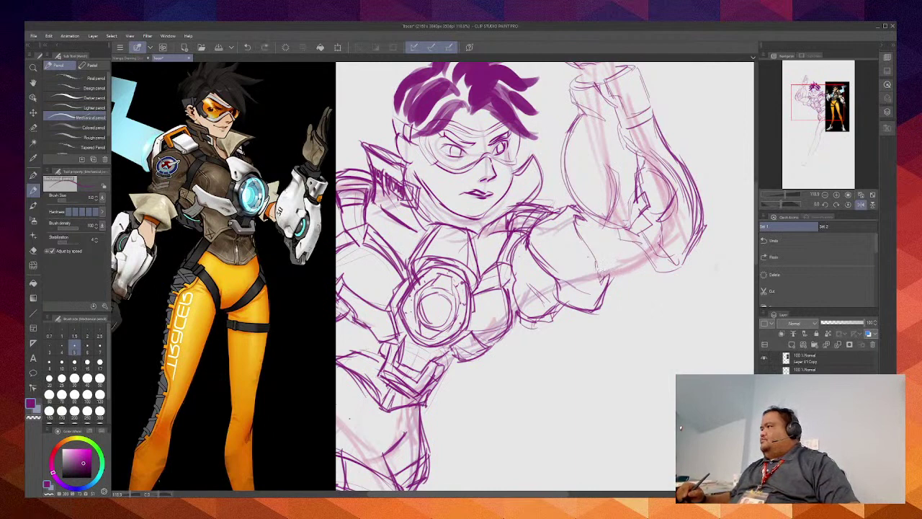
{"action": "left_click_drag", "start_coordinate": [600, 278], "coordinate": [646, 254]}
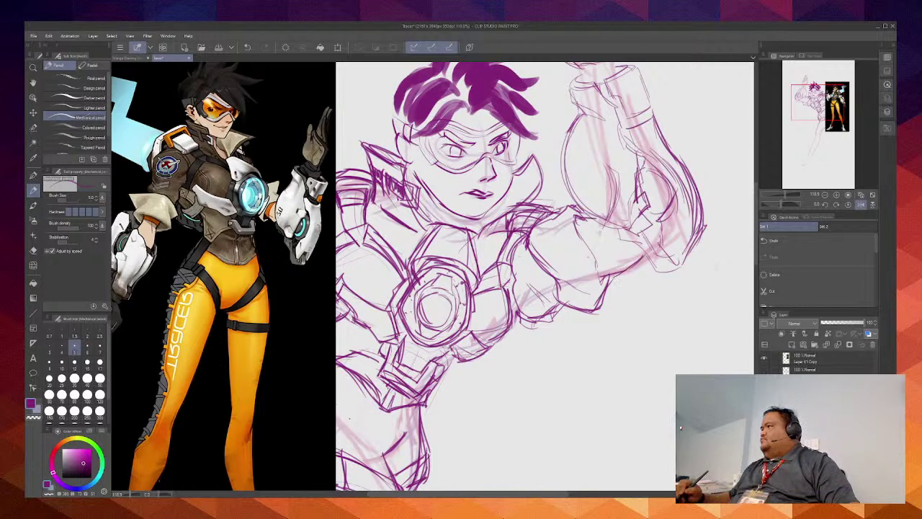
{"action": "mouse_move", "coordinate": [594, 220]}
{"action": "left_mouse_down"}
{"action": "mouse_move", "coordinate": [609, 276]}
{"action": "mouse_move", "coordinate": [641, 255]}
{"action": "left_mouse_up"}
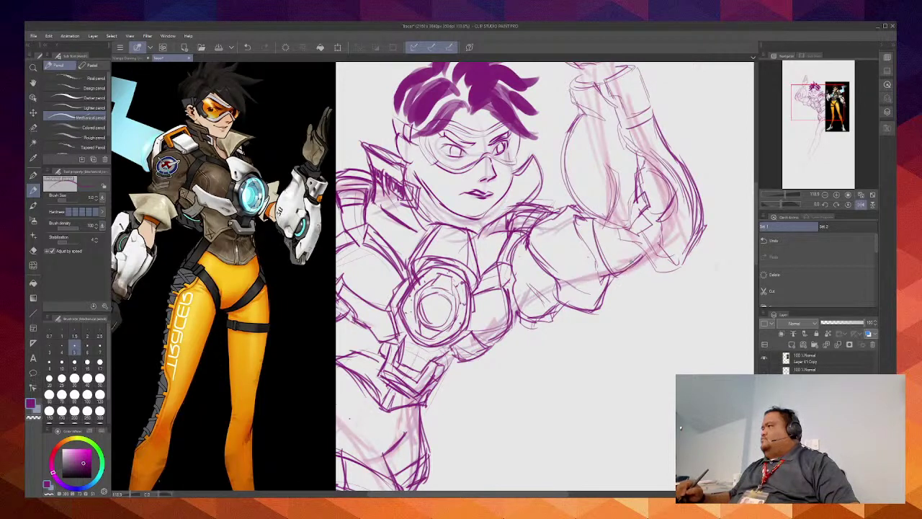
{"action": "left_click_drag", "start_coordinate": [585, 210], "coordinate": [628, 224]}
Step: Strengthen the rounded contour of the raised gauntlet on the side facing the head
{"action": "left_click_drag", "start_coordinate": [572, 122], "coordinate": [566, 175]}
{"action": "mouse_move", "coordinate": [566, 176]}
{"action": "left_mouse_down"}
{"action": "mouse_move", "coordinate": [591, 210]}
{"action": "mouse_move", "coordinate": [579, 193]}
{"action": "left_mouse_up"}
{"action": "left_click_drag", "start_coordinate": [580, 195], "coordinate": [596, 207]}
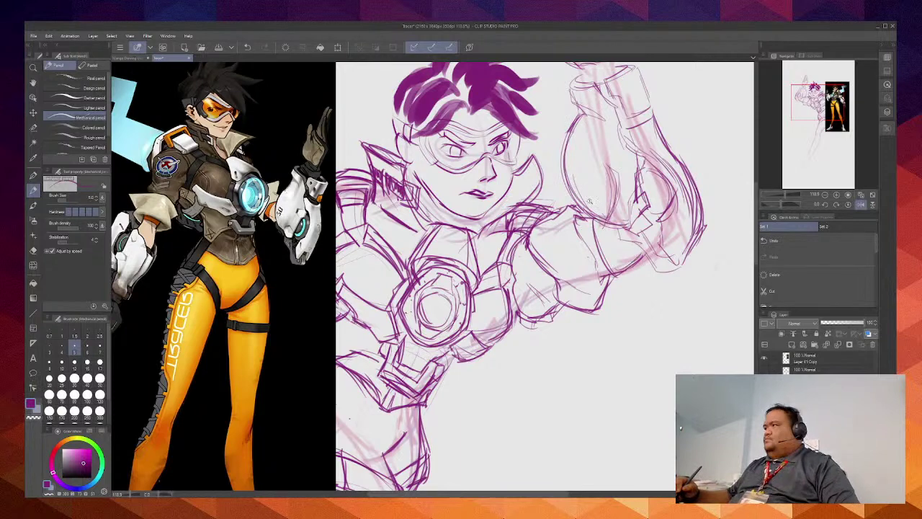
Step: Hide the reference image and check the full figure's pose without it
{"action": "scroll", "coordinate": [590, 203], "scroll_direction": "down", "scroll_amount": 5}
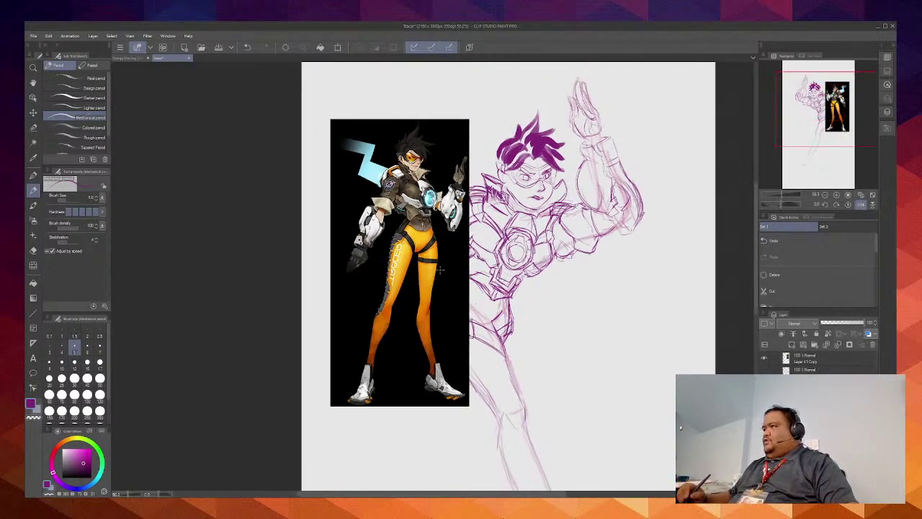
{"action": "left_click", "coordinate": [764, 357]}
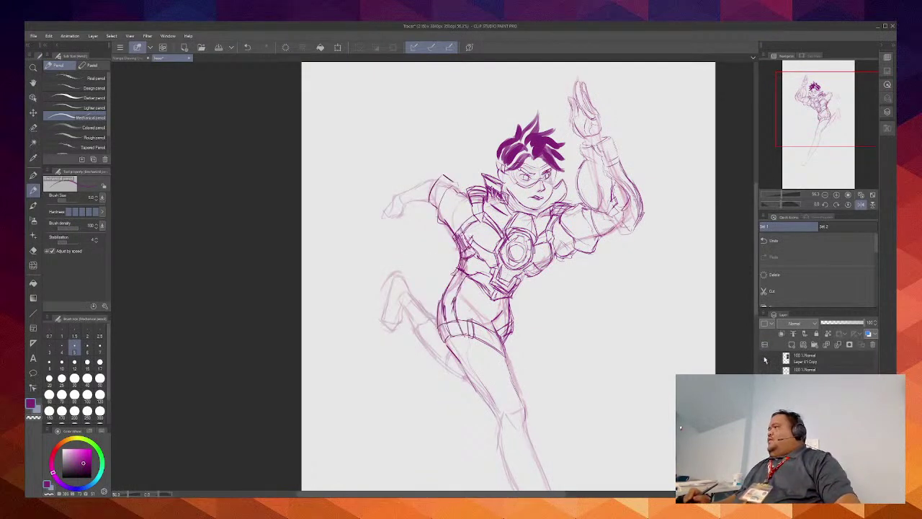
{"action": "left_click", "coordinate": [764, 357]}
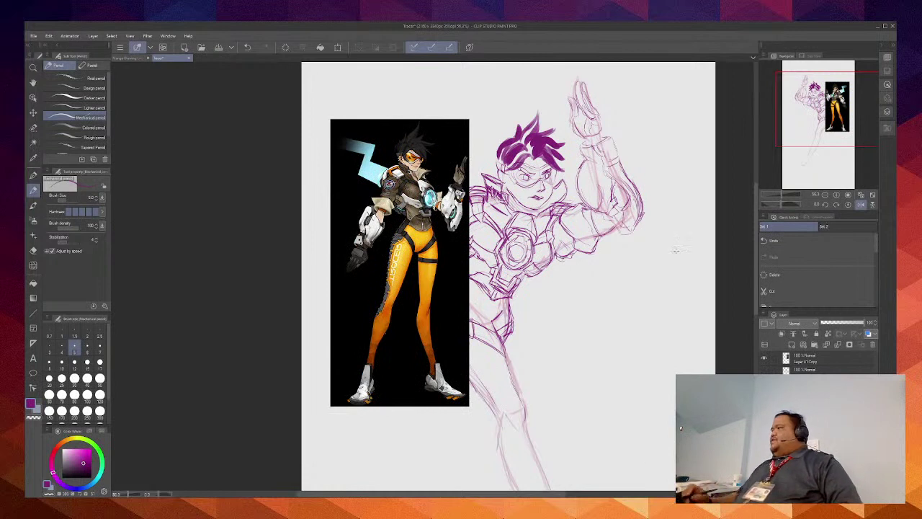
{"action": "left_click", "coordinate": [765, 357]}
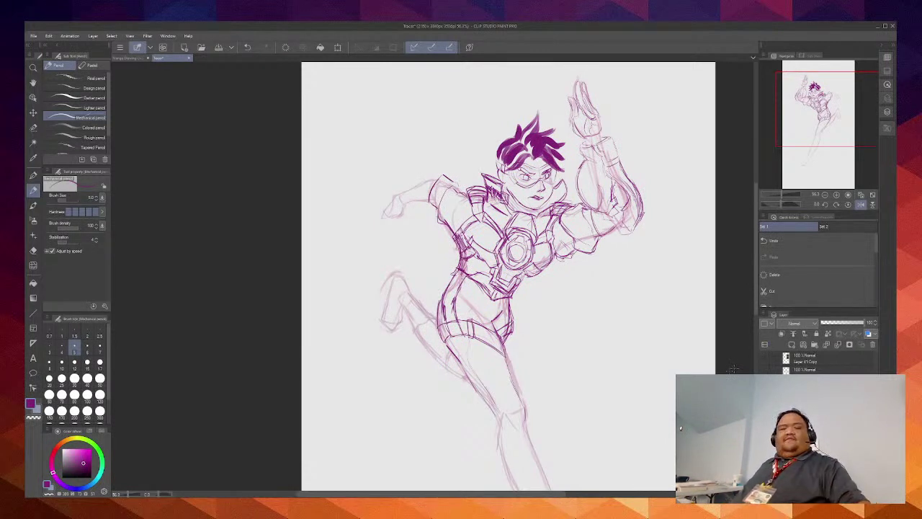
Step: Mirror the canvas view and add short strokes to the sleeve cuff of the arm stretched behind the body
{"action": "key", "text": "h"}
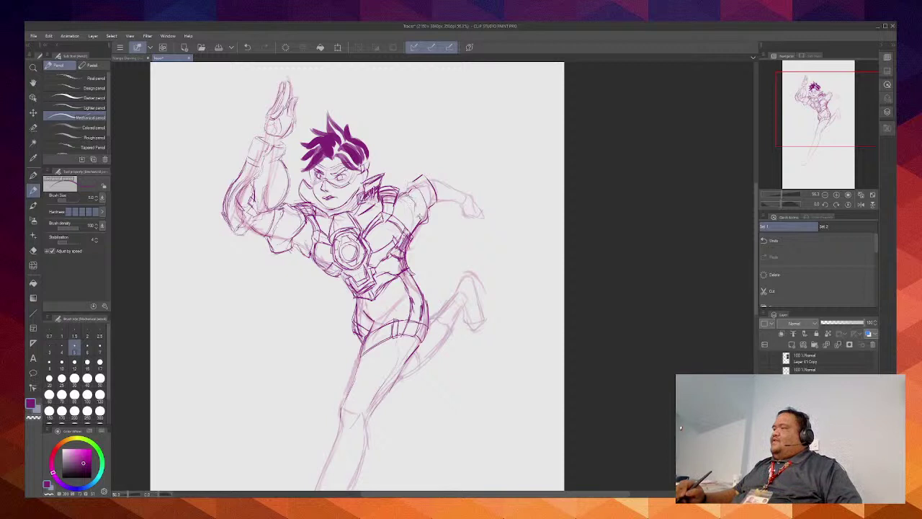
{"action": "mouse_move", "coordinate": [411, 202]}
{"action": "left_mouse_down"}
{"action": "mouse_move", "coordinate": [423, 186]}
{"action": "mouse_move", "coordinate": [426, 206]}
{"action": "left_mouse_up"}
{"action": "left_click_drag", "start_coordinate": [438, 204], "coordinate": [428, 219]}
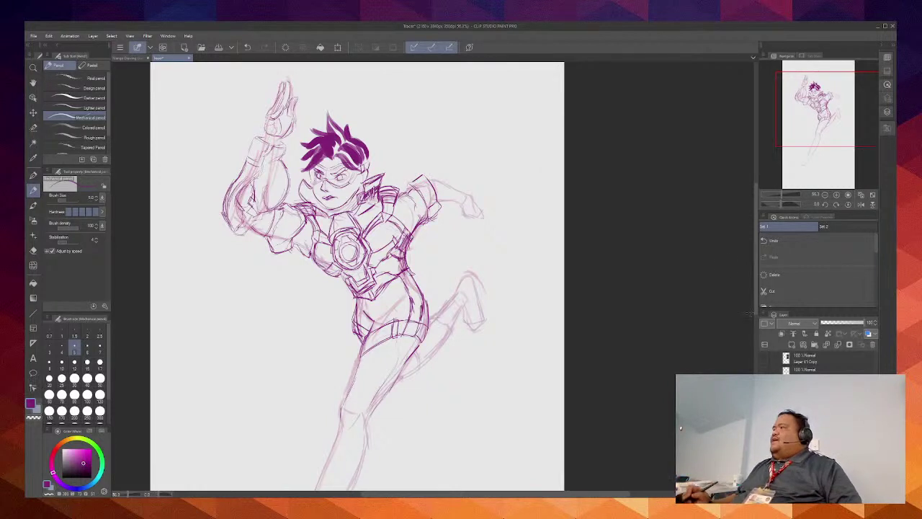
Step: Show the reference image again and move it over the middle of the sketch
{"action": "left_click", "coordinate": [764, 357]}
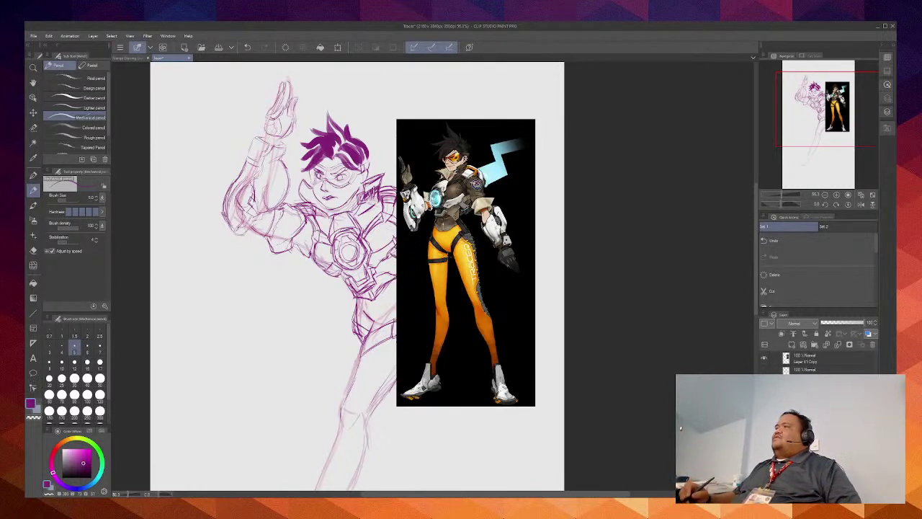
{"action": "mouse_move", "coordinate": [466, 262]}
{"action": "left_mouse_down"}
{"action": "mouse_move", "coordinate": [277, 240]}
{"action": "mouse_move", "coordinate": [257, 257]}
{"action": "mouse_move", "coordinate": [249, 241]}
{"action": "mouse_move", "coordinate": [314, 317]}
{"action": "mouse_move", "coordinate": [366, 329]}
{"action": "mouse_move", "coordinate": [357, 306]}
{"action": "mouse_move", "coordinate": [363, 281]}
{"action": "mouse_move", "coordinate": [343, 278]}
{"action": "left_mouse_up"}
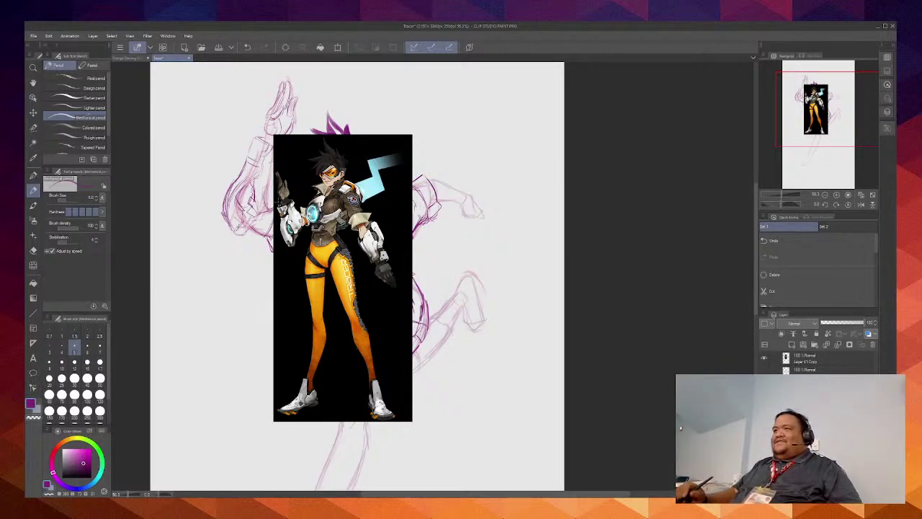
Step: Select the reference's lowered gauntlet and hand on its image layer with the Selection pen, reducing the brush size to 104.7
{"action": "left_click", "coordinate": [35, 127]}
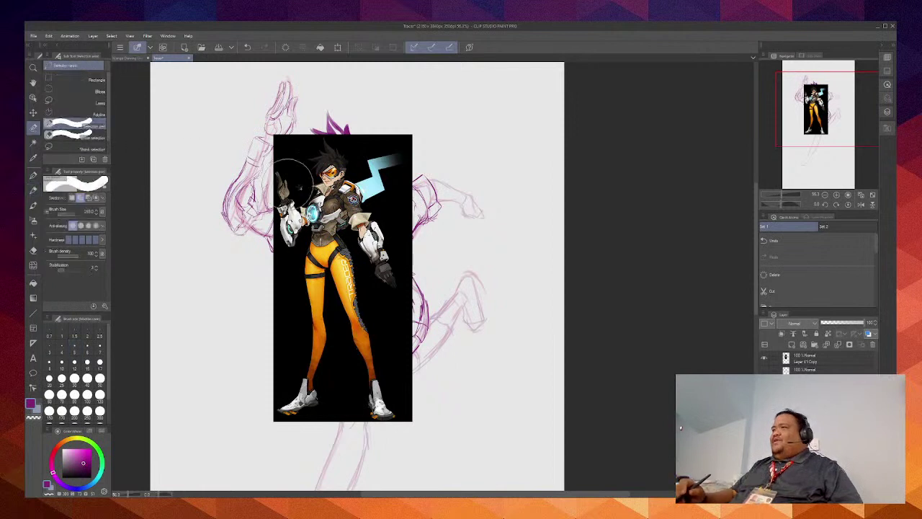
{"action": "left_click", "coordinate": [836, 359]}
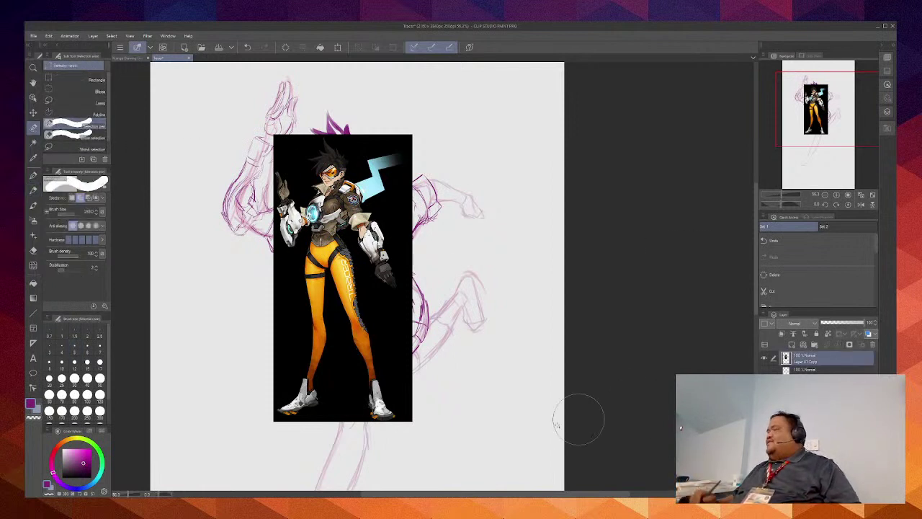
{"action": "left_click", "coordinate": [373, 224]}
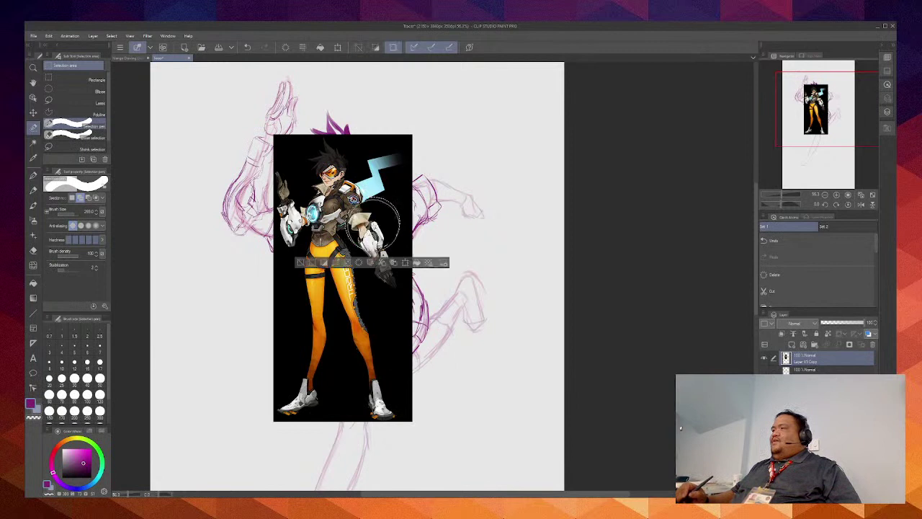
{"action": "key", "text": "ctrl+z"}
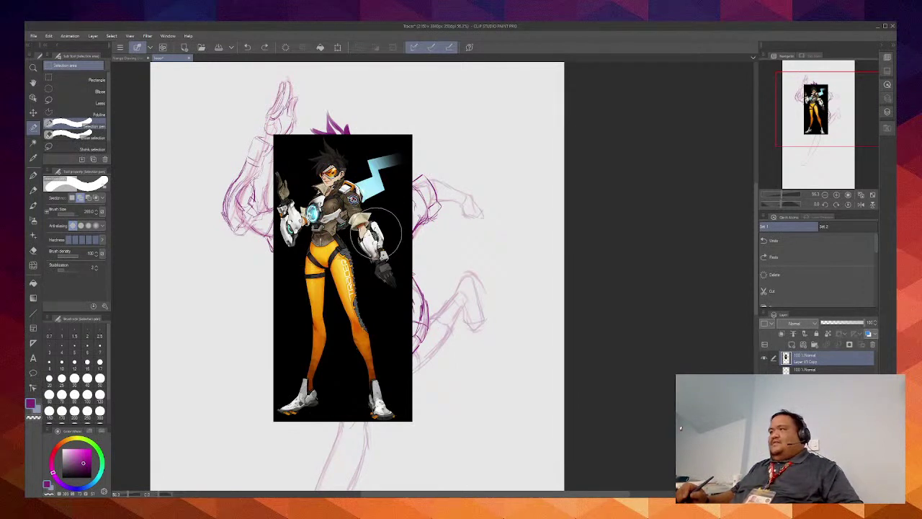
{"action": "mouse_move", "coordinate": [376, 232]}
{"action": "left_mouse_down", "text": "ctrl+alt"}
{"action": "mouse_move", "coordinate": [362, 232]}
{"action": "mouse_move", "coordinate": [380, 274]}
{"action": "left_mouse_up", "text": "ctrl+alt"}
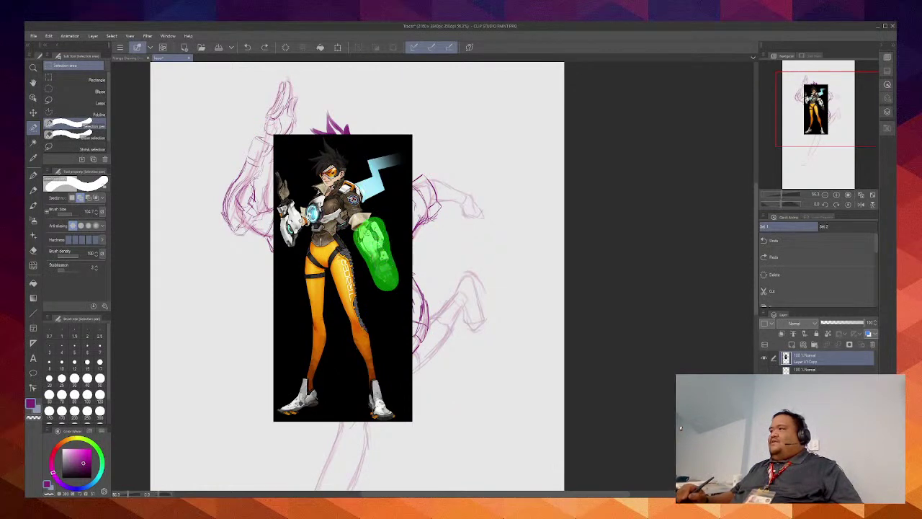
{"action": "left_click_drag", "start_coordinate": [394, 286], "coordinate": [395, 287]}
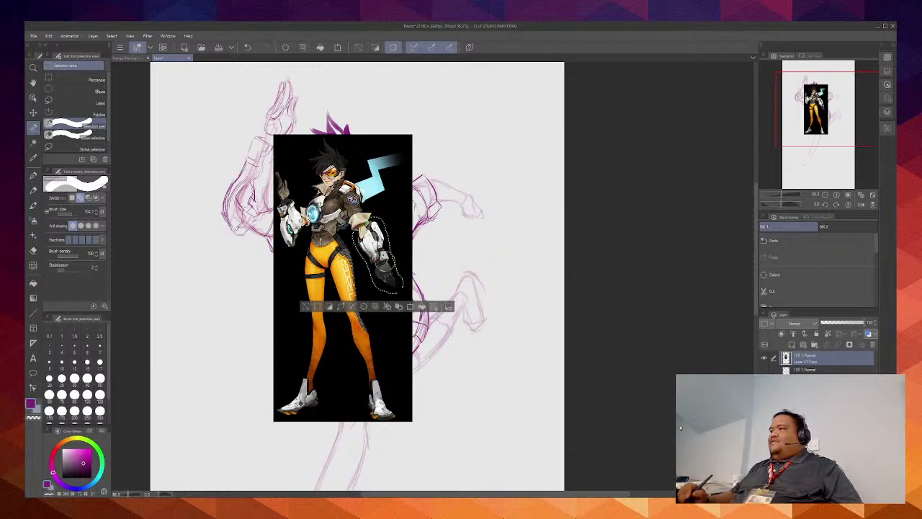
Step: Copy the selected gauntlet to its own layer, hide the full reference image and lower the copy's opacity to 42%
{"action": "left_click", "coordinate": [399, 306]}
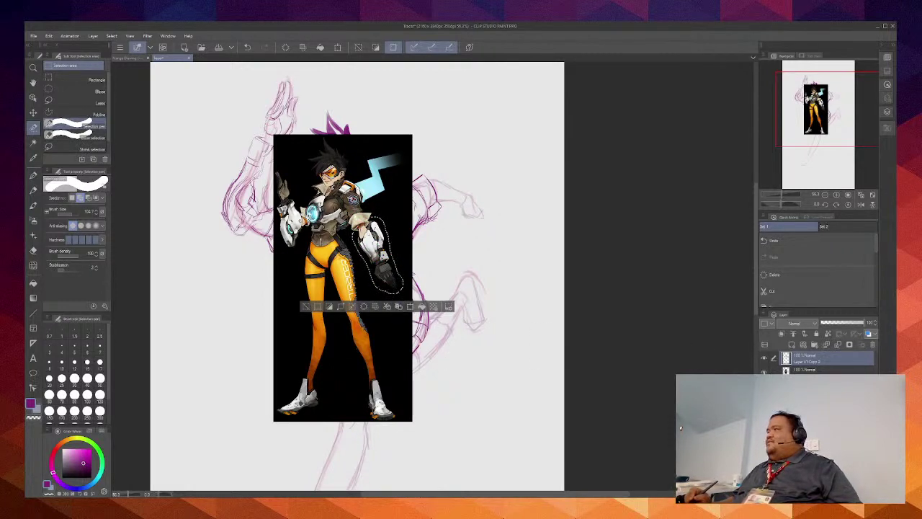
{"action": "left_click", "coordinate": [764, 371]}
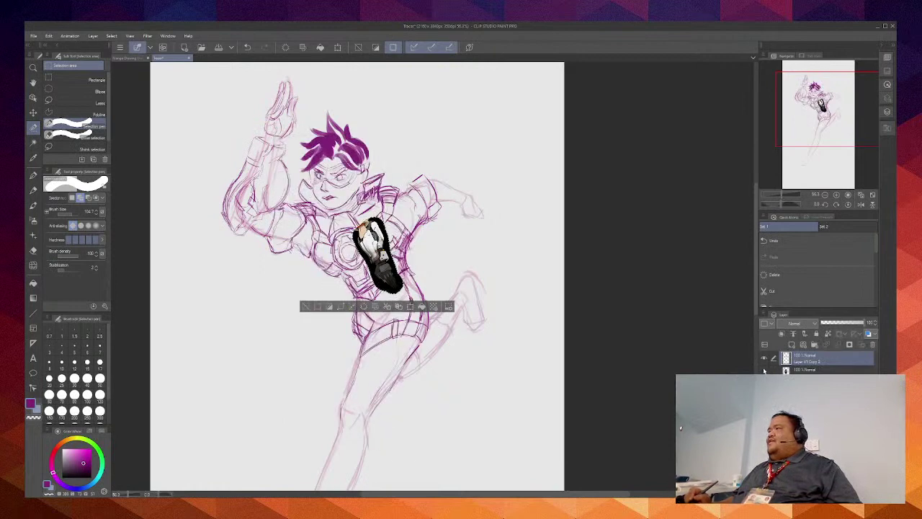
{"action": "left_click_drag", "start_coordinate": [841, 323], "coordinate": [837, 323]}
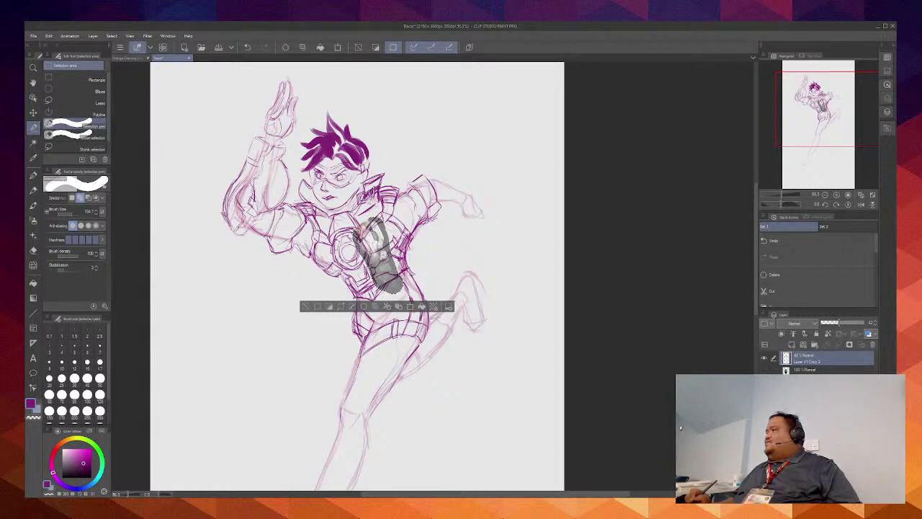
Step: Move the gauntlet copy lower in the layer stack, fit it over the trailing forearm by moving, scaling and rotating it, and clear the selection
{"action": "left_click_drag", "start_coordinate": [827, 358], "coordinate": [826, 393]}
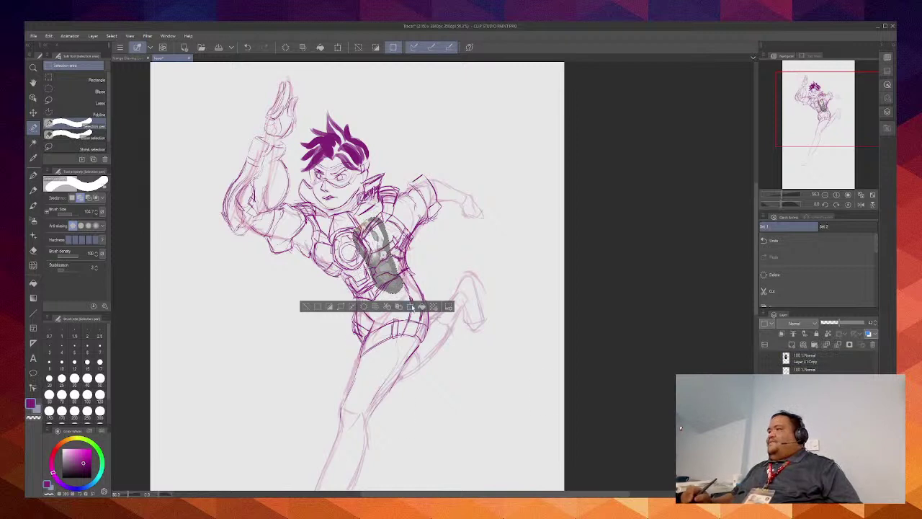
{"action": "key", "text": "ctrl+t"}
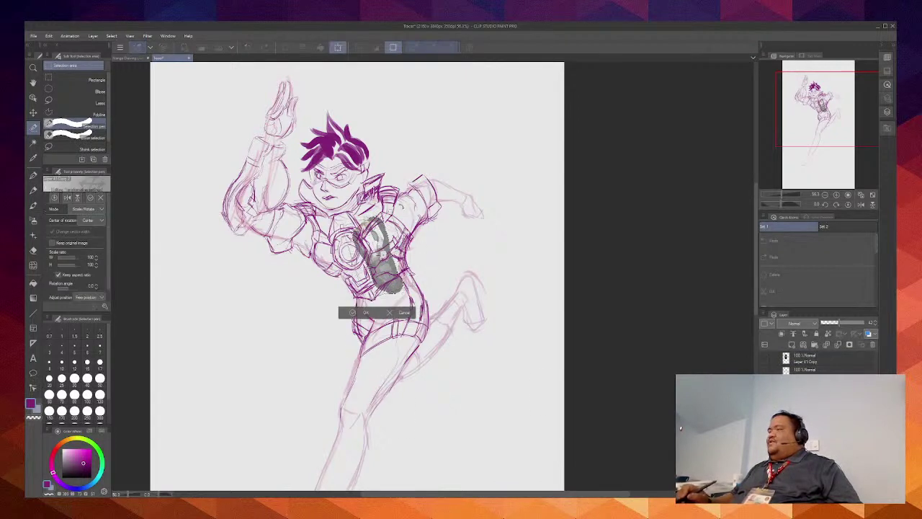
{"action": "left_click_drag", "start_coordinate": [419, 259], "coordinate": [467, 170]}
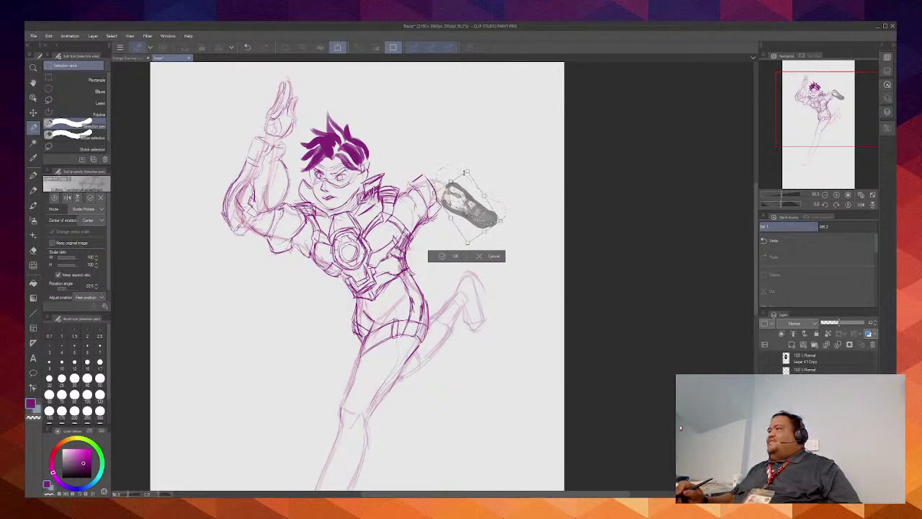
{"action": "left_click_drag", "start_coordinate": [469, 204], "coordinate": [461, 200]}
{"action": "left_click_drag", "start_coordinate": [461, 166], "coordinate": [452, 165]}
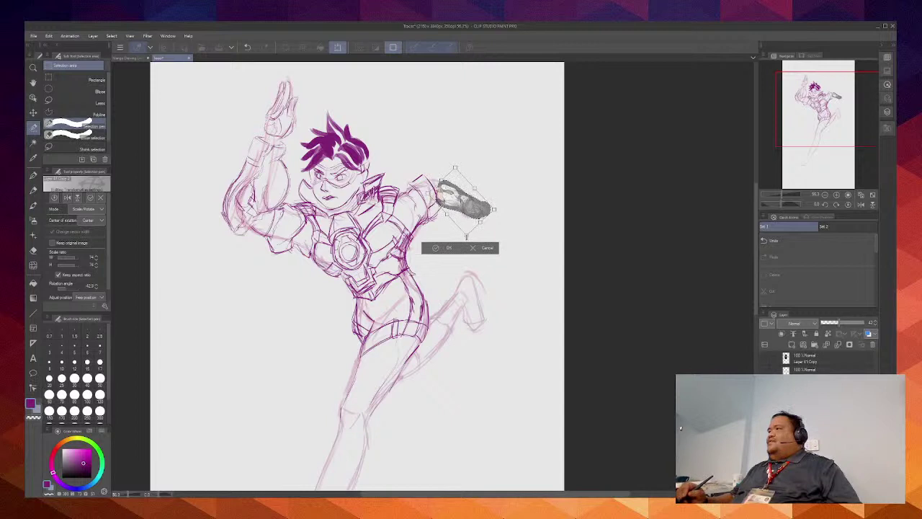
{"action": "left_click_drag", "start_coordinate": [467, 235], "coordinate": [469, 246]}
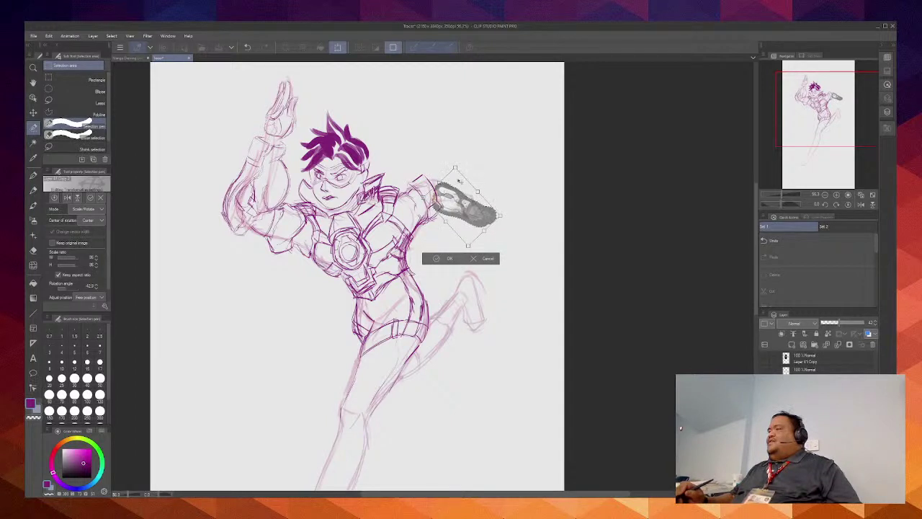
{"action": "left_click_drag", "start_coordinate": [457, 180], "coordinate": [460, 155]}
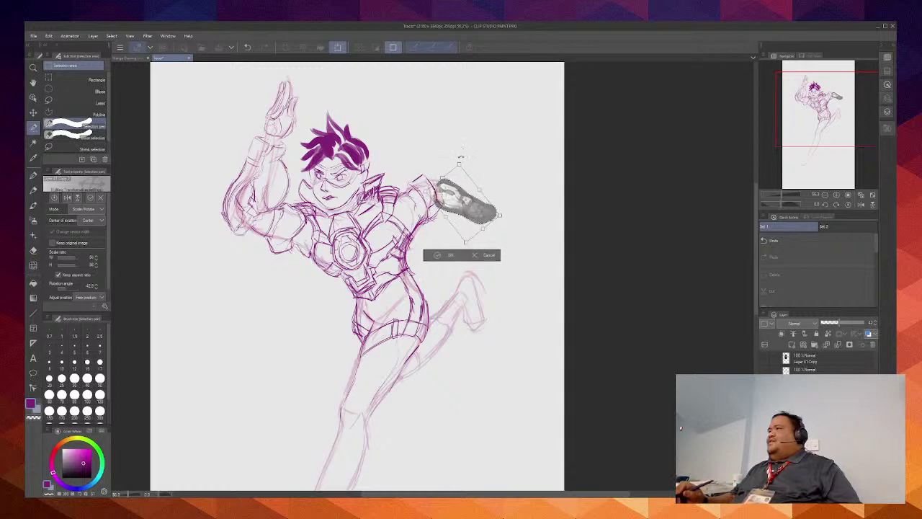
{"action": "left_click_drag", "start_coordinate": [462, 201], "coordinate": [457, 200]}
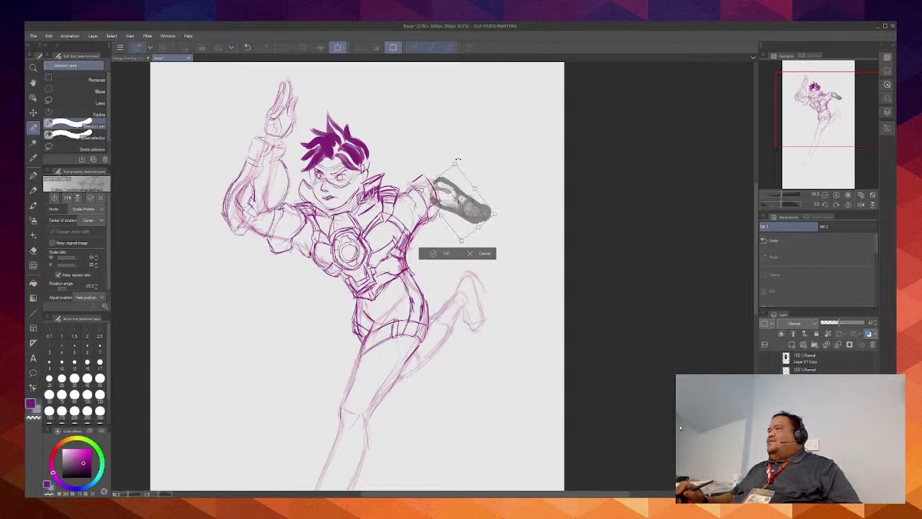
{"action": "left_click", "coordinate": [441, 254]}
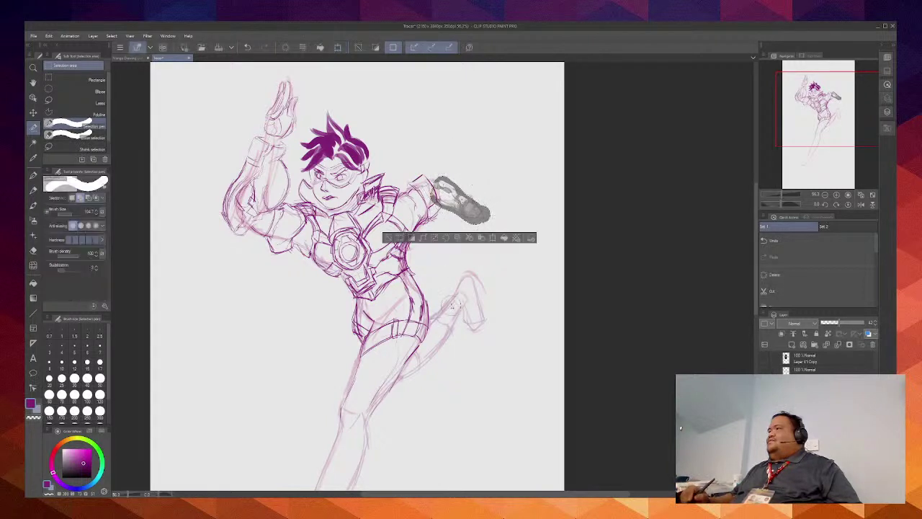
{"action": "key", "text": "ctrl+d"}
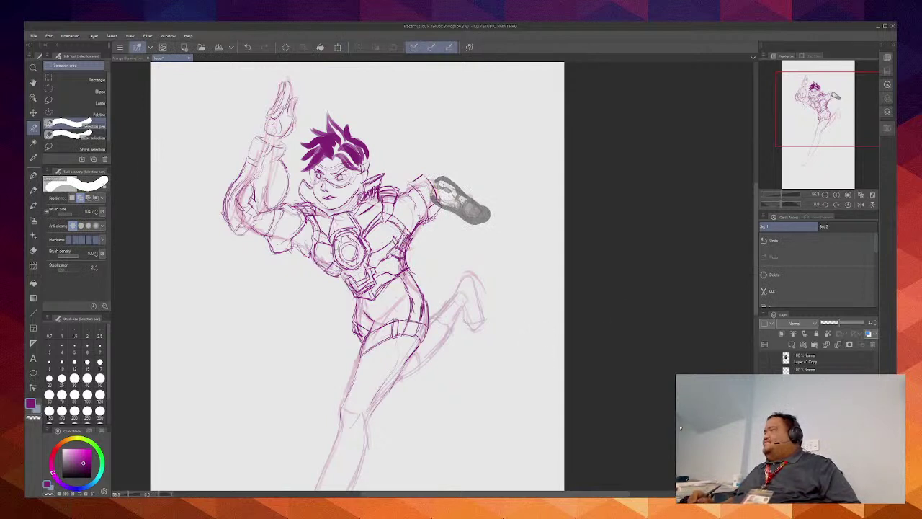
Step: Toggle the visibility of individual layers below the reference to identify which sketch lines each one holds
{"action": "left_click", "coordinate": [765, 426]}
{"action": "key", "text": "ctrl+z"}
{"action": "left_click", "coordinate": [811, 412]}
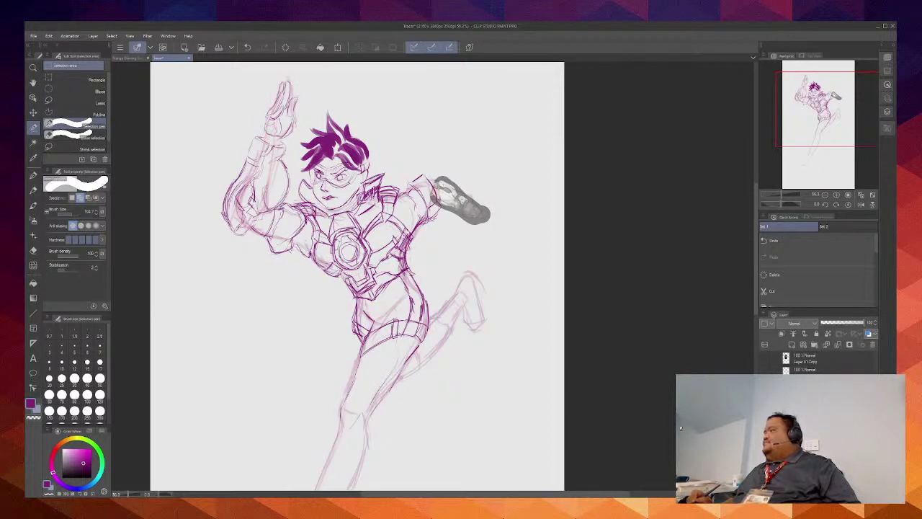
{"action": "left_click", "coordinate": [765, 427]}
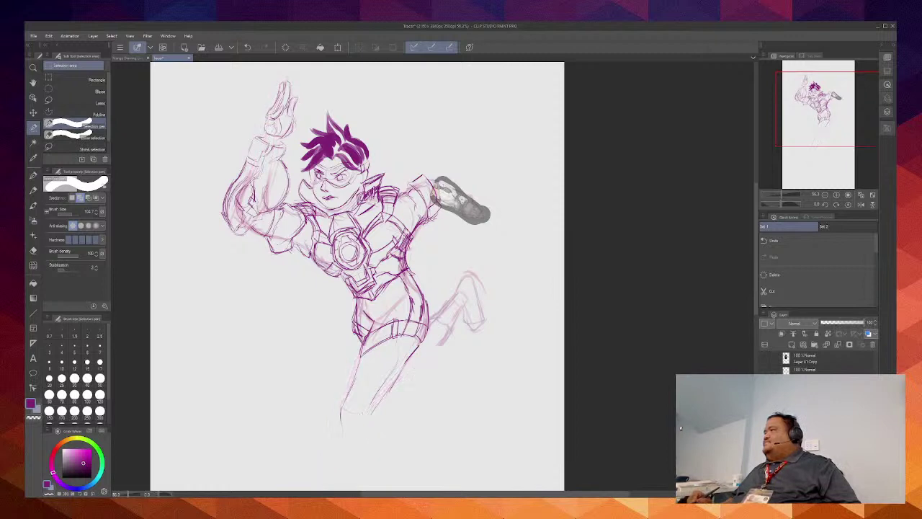
{"action": "left_click", "coordinate": [765, 427]}
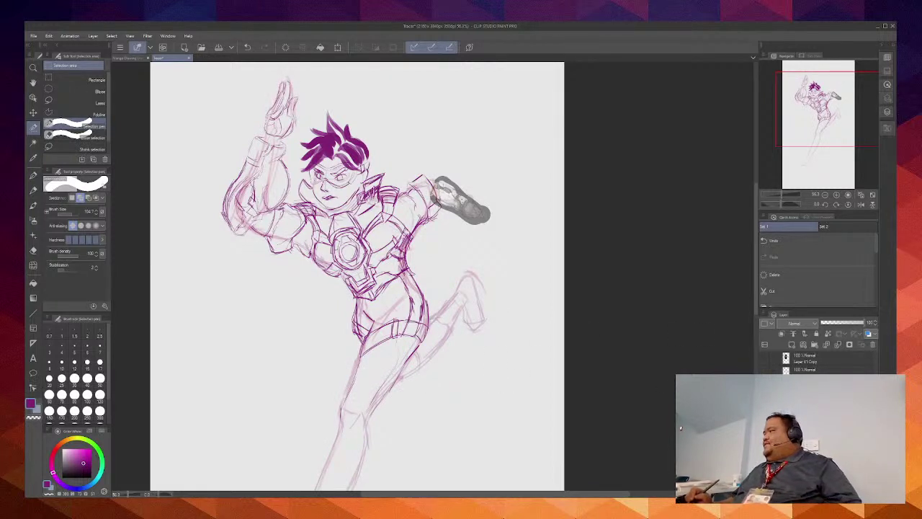
Step: Try a higher opacity on the gauntlet copy, compare it hidden and shown, and return the opacity to 42%
{"action": "left_click", "coordinate": [822, 427]}
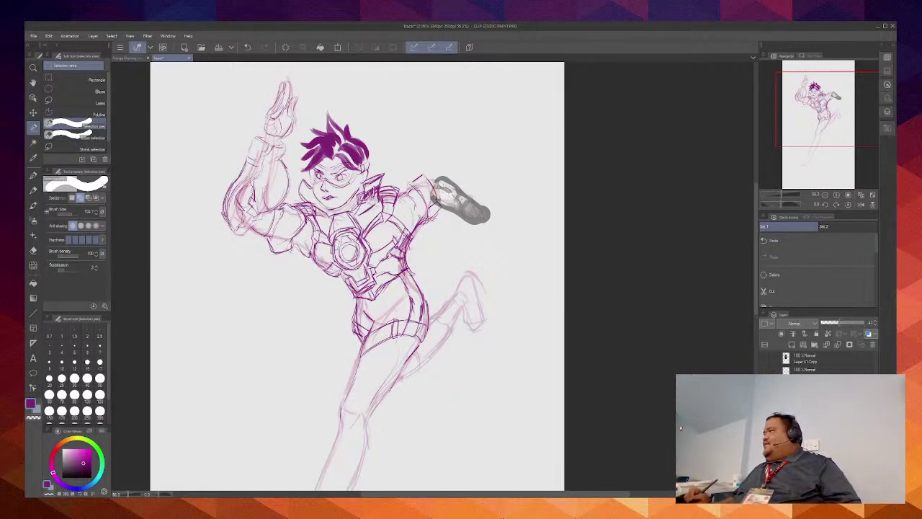
{"action": "left_click", "coordinate": [850, 324]}
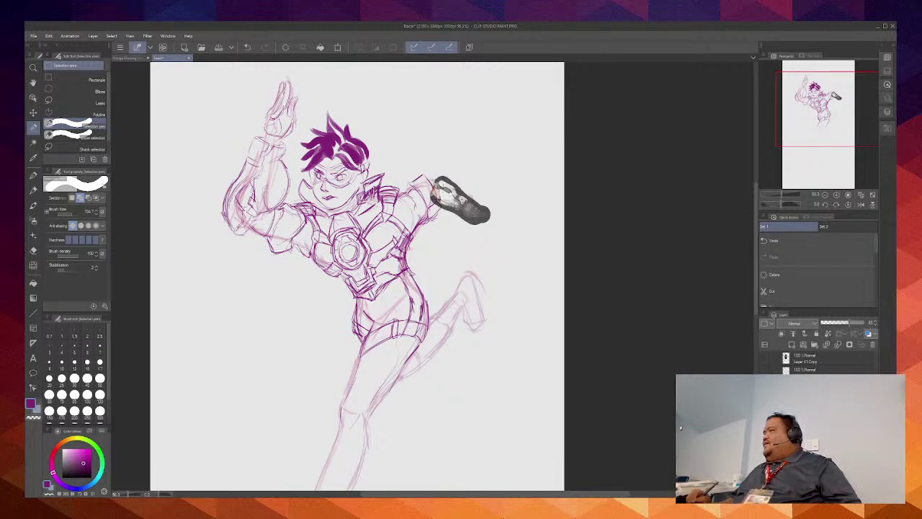
{"action": "left_click", "coordinate": [765, 427]}
{"action": "left_click", "coordinate": [765, 426]}
{"action": "left_click", "coordinate": [765, 413]}
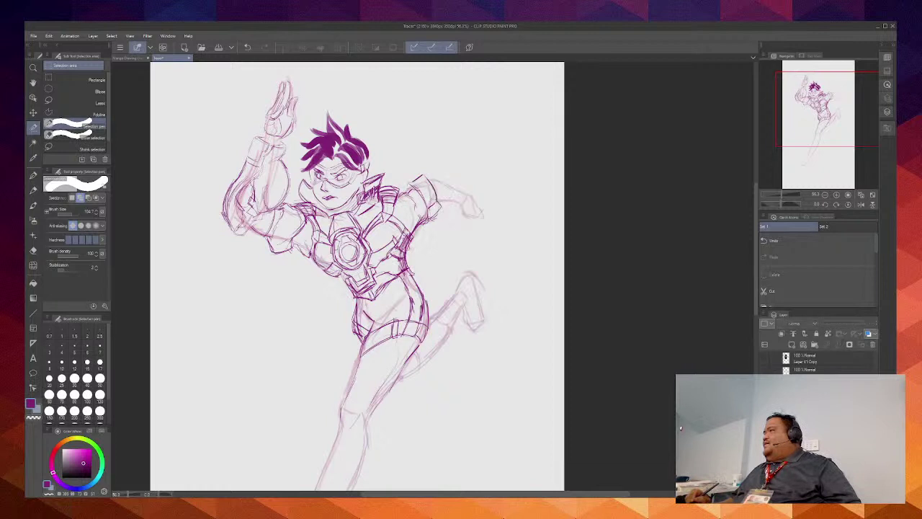
{"action": "key", "text": "ctrl+z"}
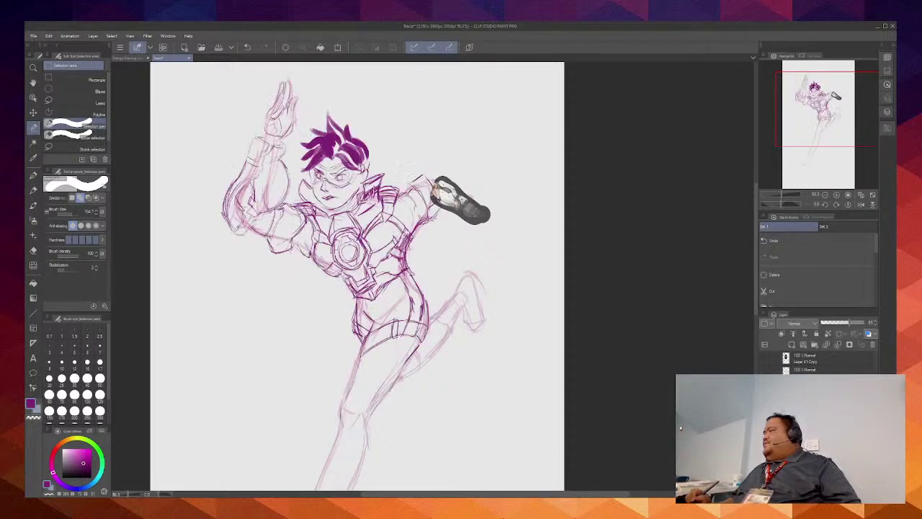
{"action": "left_click", "coordinate": [765, 413]}
{"action": "left_click", "coordinate": [765, 413]}
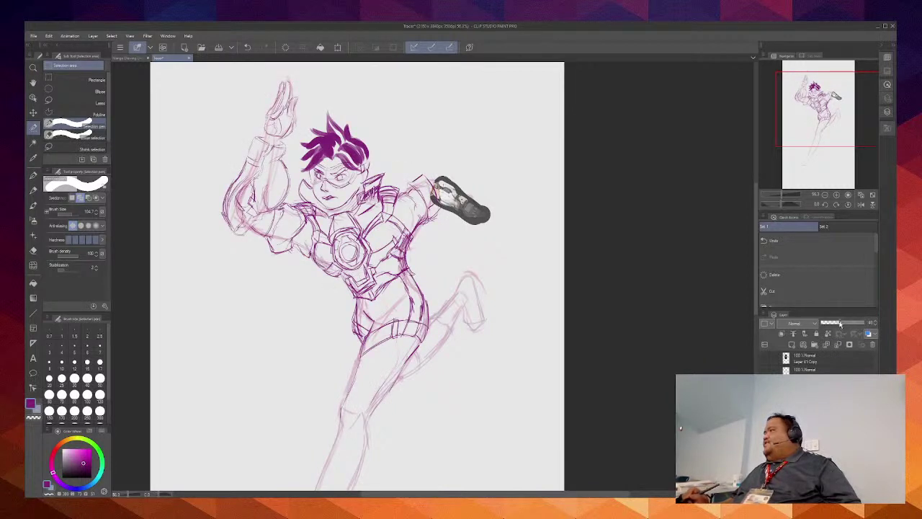
{"action": "left_click", "coordinate": [840, 323]}
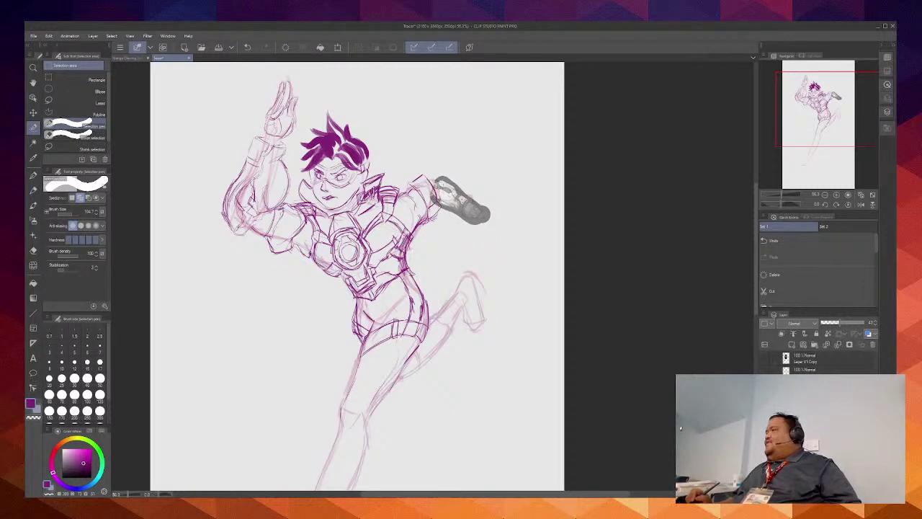
Step: Try a Mechanical pencil stroke along the upper edge of the trailing forearm on the sketch layer, and undo it
{"action": "left_click", "coordinate": [766, 402]}
{"action": "left_click", "coordinate": [766, 402]}
{"action": "left_click", "coordinate": [807, 402]}
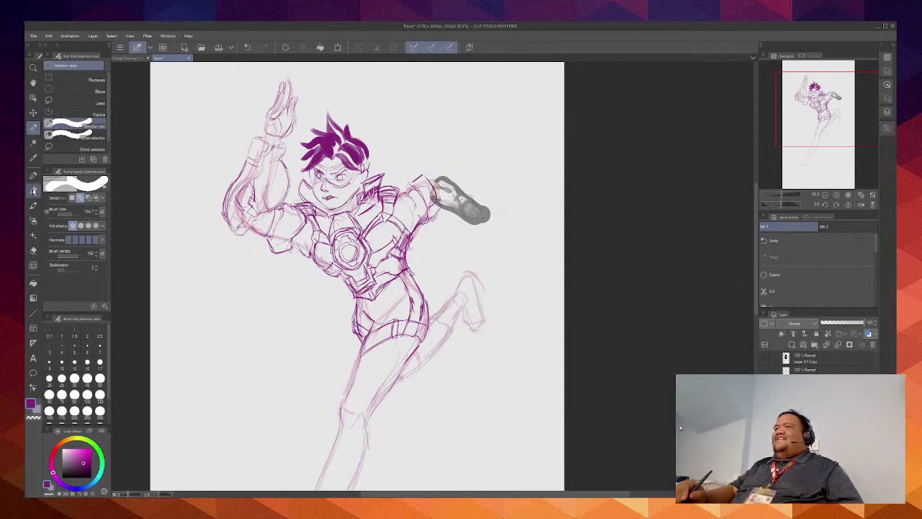
{"action": "left_click", "coordinate": [33, 190]}
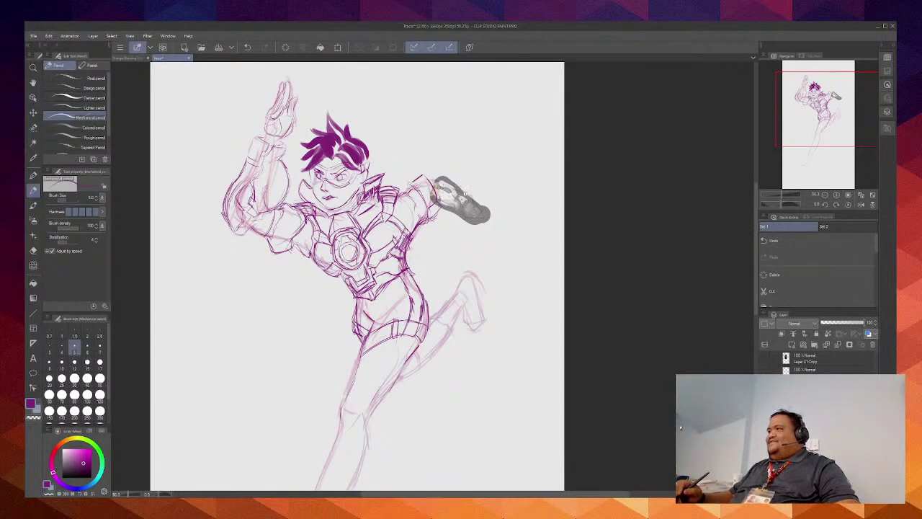
{"action": "left_click_drag", "start_coordinate": [465, 193], "coordinate": [500, 185]}
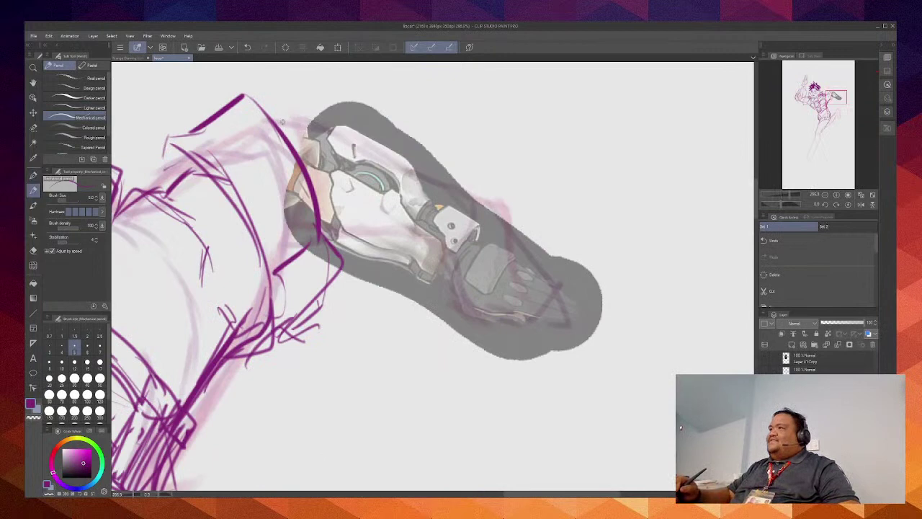
{"action": "left_click_drag", "start_coordinate": [281, 121], "coordinate": [321, 148]}
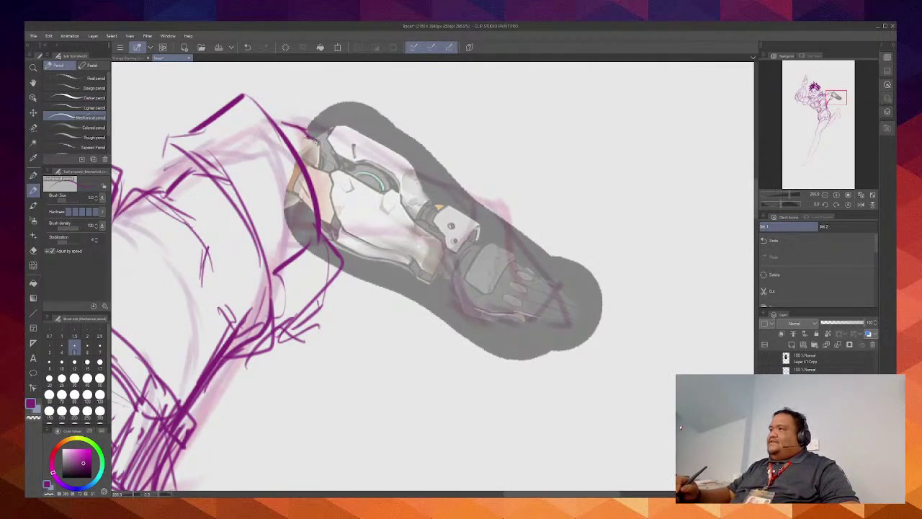
{"action": "key", "text": "ctrl+z"}
{"action": "key", "text": "ctrl+z"}
{"action": "key", "text": "ctrl+z"}
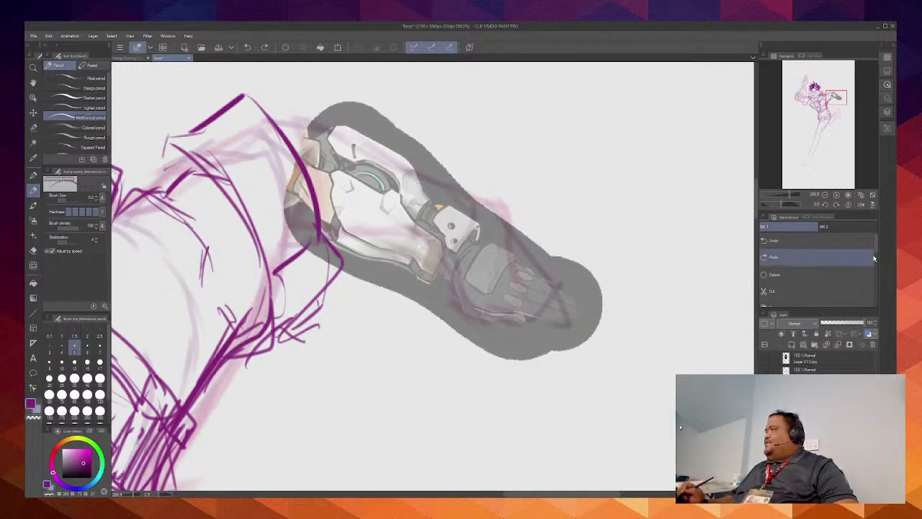
Step: Start a Mesh Transformation on the gauntlet copy and warp its elbow end to fit into the sleeve cuff
{"action": "scroll", "coordinate": [877, 244], "scroll_direction": "down", "scroll_amount": 5}
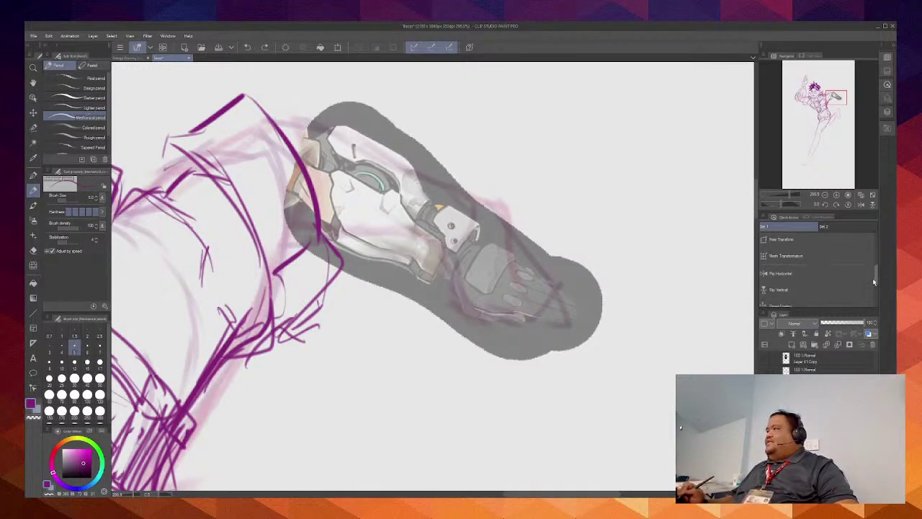
{"action": "left_click", "coordinate": [801, 242]}
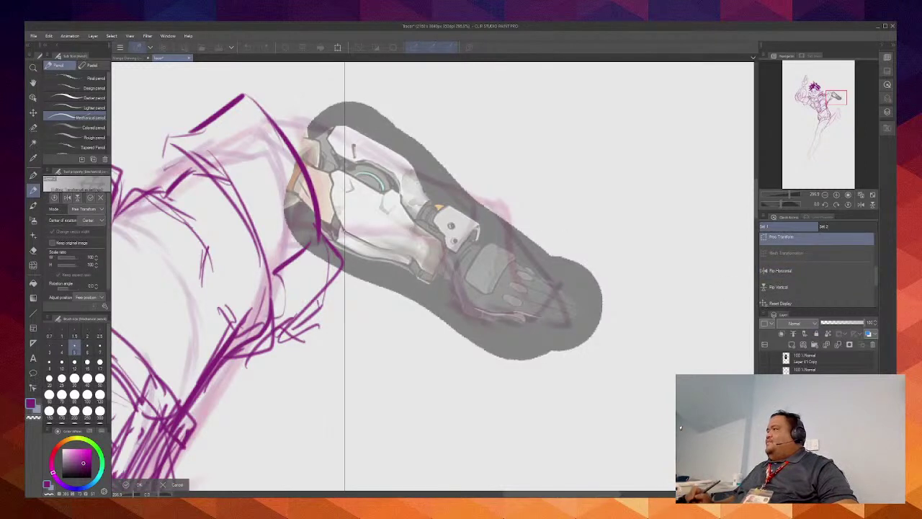
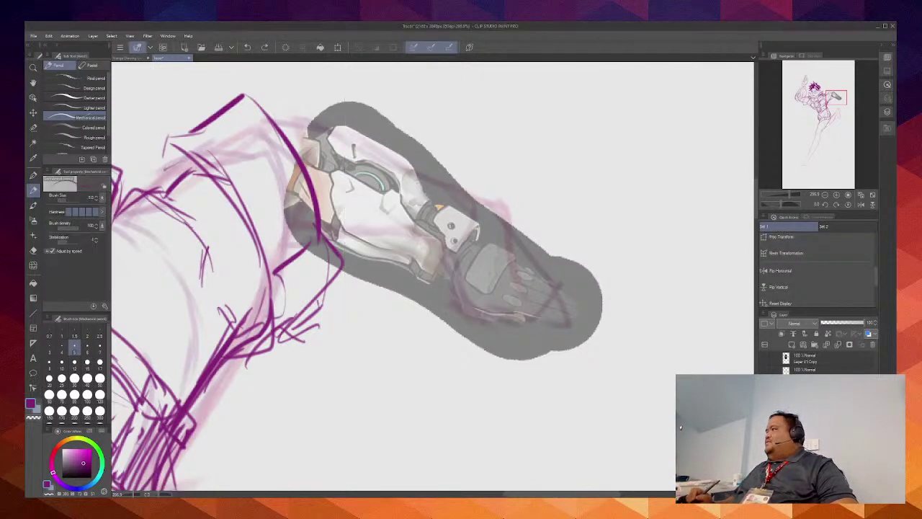
{"action": "left_click", "coordinate": [788, 257]}
{"action": "left_click", "coordinate": [788, 255]}
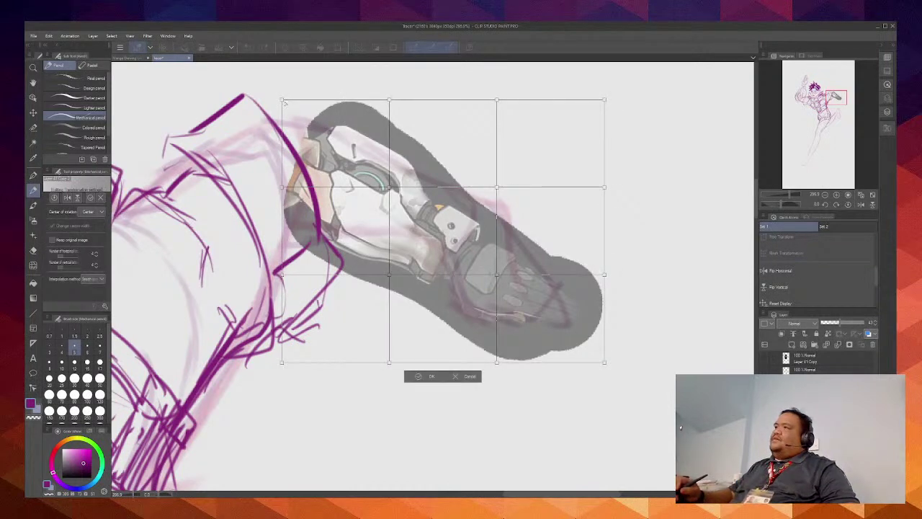
{"action": "left_click_drag", "start_coordinate": [282, 100], "coordinate": [274, 87]}
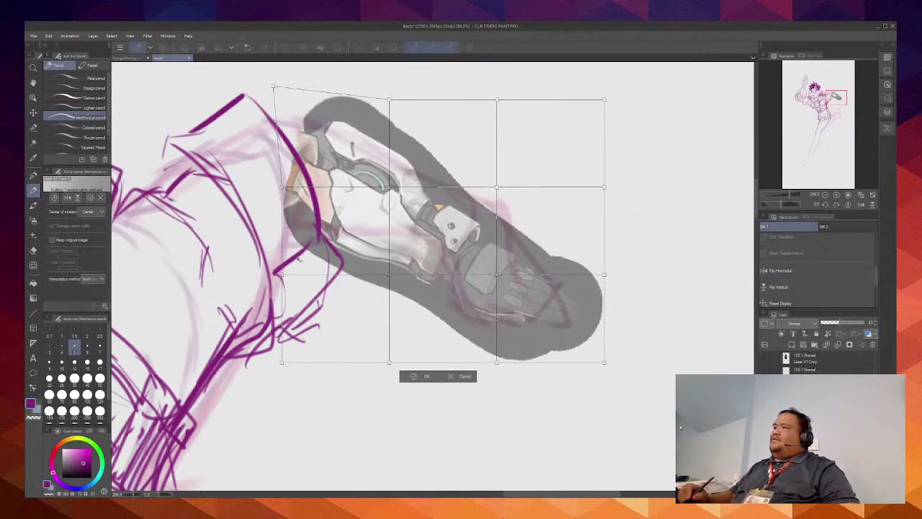
{"action": "left_click_drag", "start_coordinate": [281, 274], "coordinate": [299, 275]}
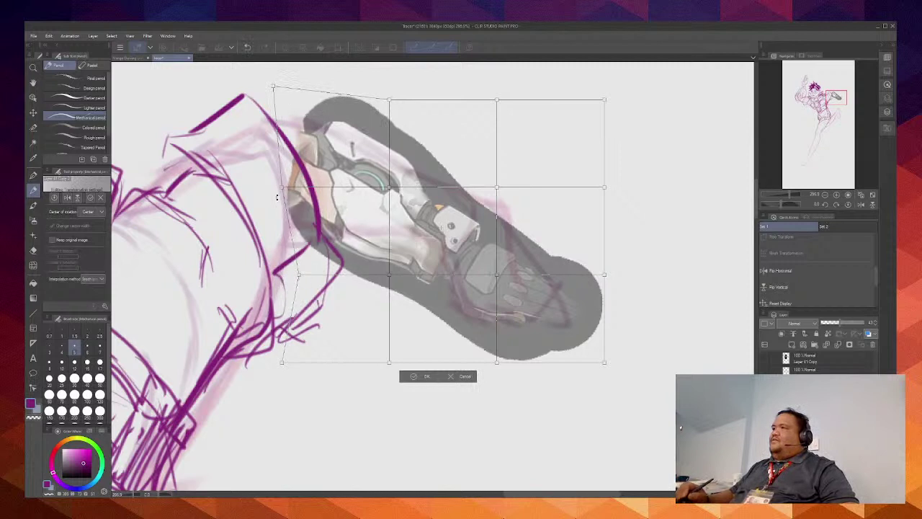
{"action": "left_click_drag", "start_coordinate": [277, 196], "coordinate": [292, 212]}
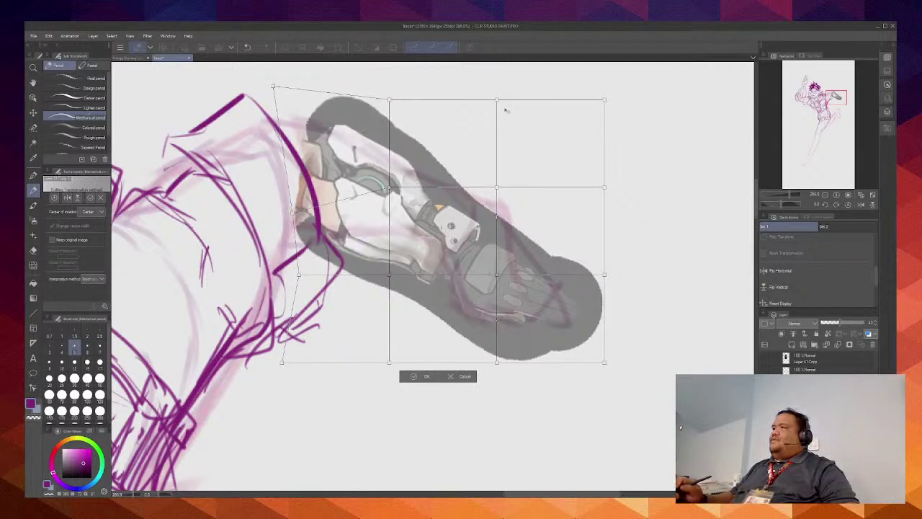
Step: Try warping the hand end of the gauntlet copy upward with the mesh, tilt it slightly counterclockwise, and apply the transformation
{"action": "left_click_drag", "start_coordinate": [493, 100], "coordinate": [472, 86]}
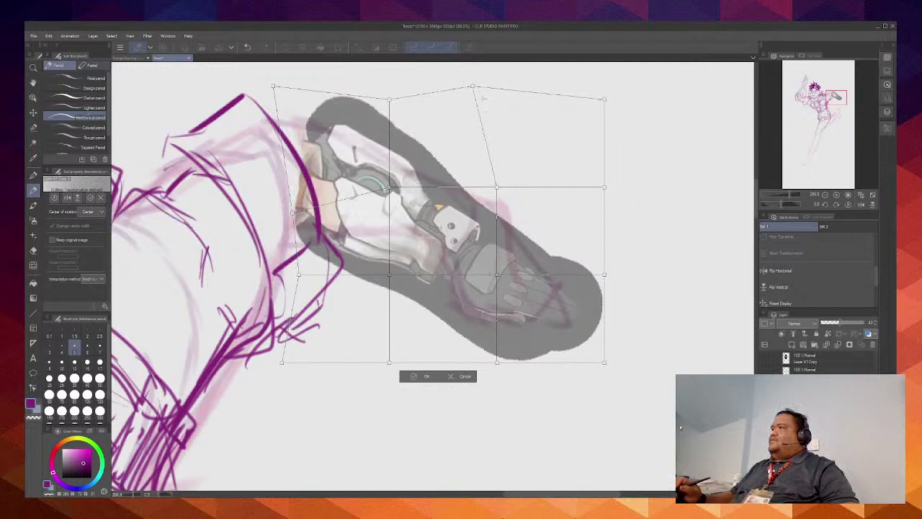
{"action": "left_click_drag", "start_coordinate": [496, 275], "coordinate": [490, 252]}
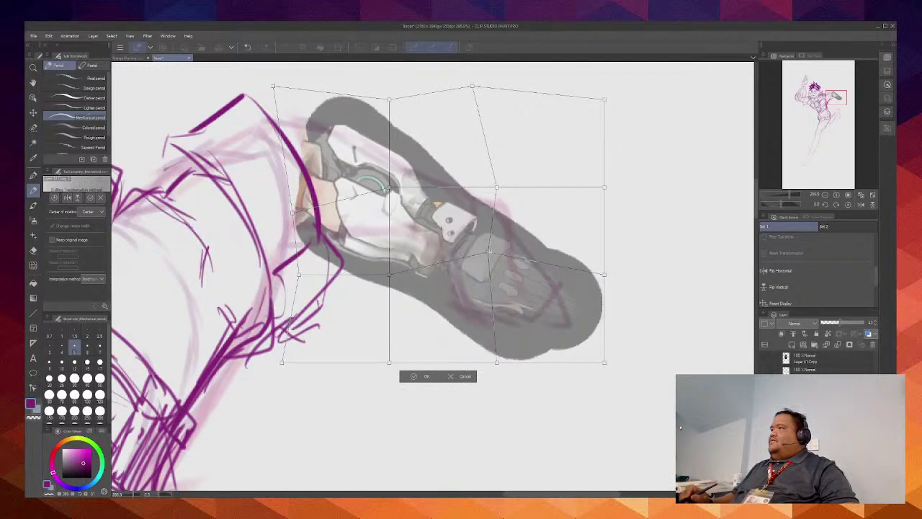
{"action": "left_click_drag", "start_coordinate": [497, 362], "coordinate": [493, 332]}
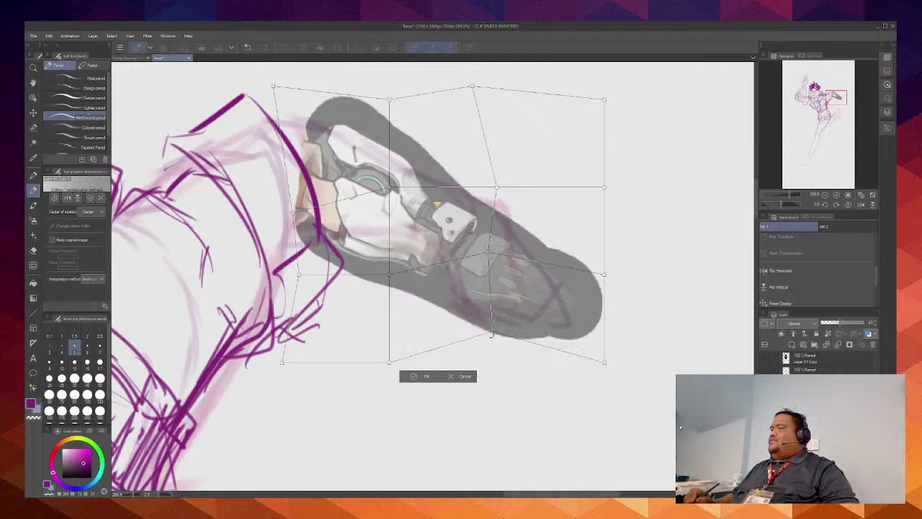
{"action": "left_click_drag", "start_coordinate": [406, 358], "coordinate": [401, 340]}
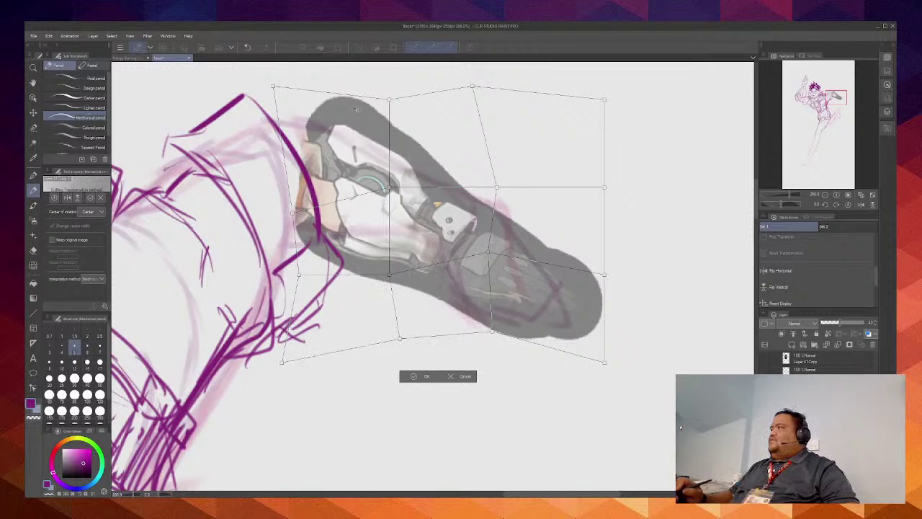
{"action": "left_click_drag", "start_coordinate": [639, 140], "coordinate": [615, 63]}
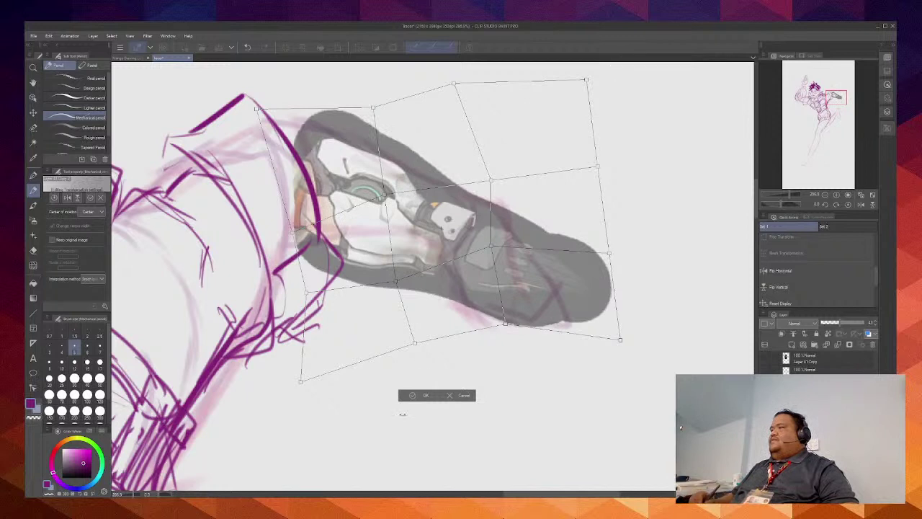
{"action": "left_click", "coordinate": [412, 395]}
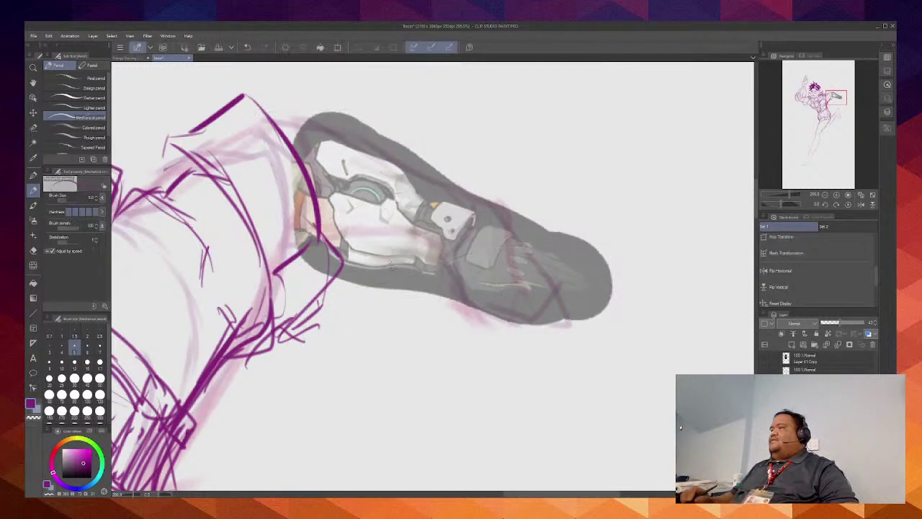
Step: Identify the purple sketch layer by toggling its visibility, select it, and try a pencil stroke at the cuff's upper edge, undoing it
{"action": "left_click", "coordinate": [767, 426]}
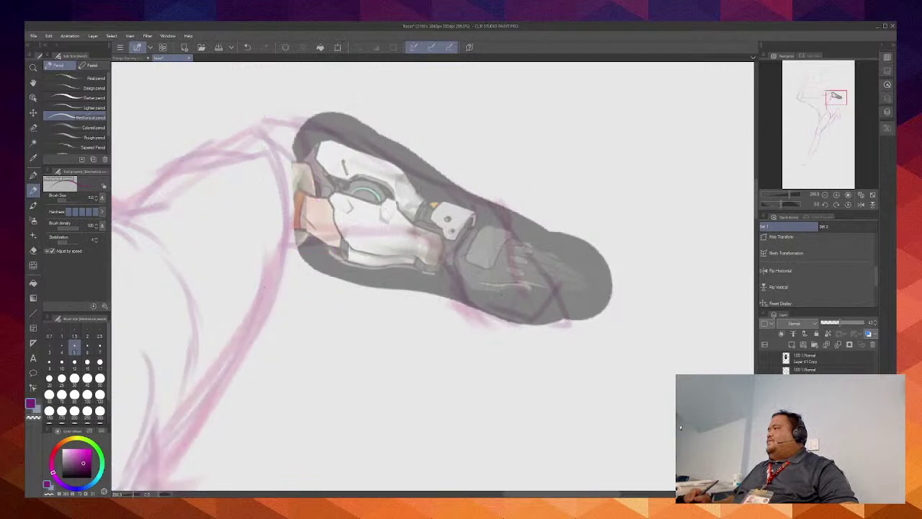
{"action": "left_click", "coordinate": [767, 425]}
{"action": "left_click", "coordinate": [807, 425]}
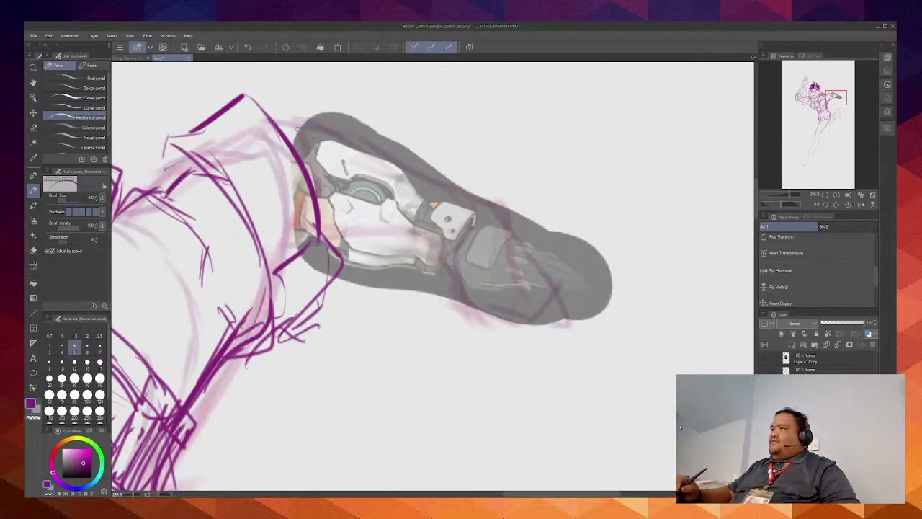
{"action": "left_click_drag", "start_coordinate": [291, 121], "coordinate": [303, 133]}
{"action": "key", "text": "ctrl+z"}
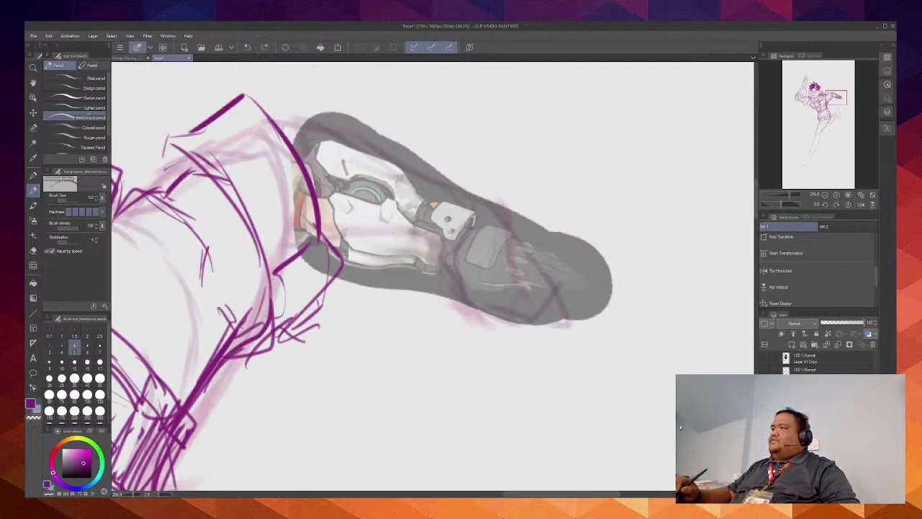
Step: Start a Free Transform on the gauntlet copy, extending its hand end outward and pulling its elbow end into the sleeve cuff
{"action": "scroll", "coordinate": [411, 262], "scroll_direction": "down", "scroll_amount": 5}
{"action": "scroll", "coordinate": [411, 262], "scroll_direction": "down", "scroll_amount": 1}
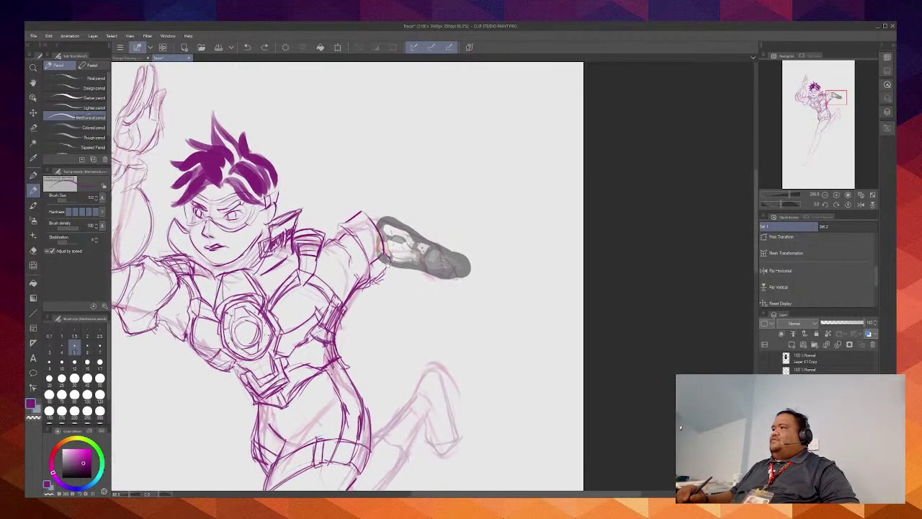
{"action": "scroll", "coordinate": [414, 265], "scroll_direction": "up", "scroll_amount": 3}
{"action": "scroll", "coordinate": [419, 268], "scroll_direction": "up", "scroll_amount": 1}
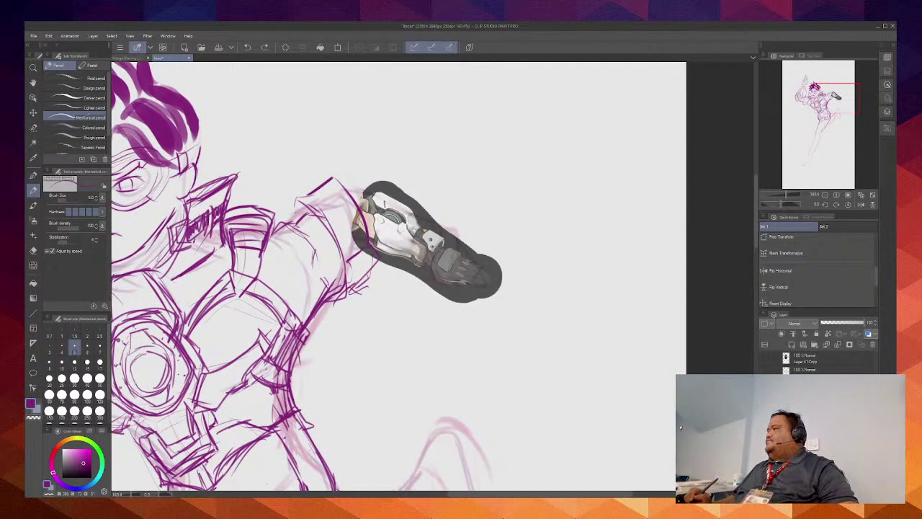
{"action": "left_click", "coordinate": [800, 238]}
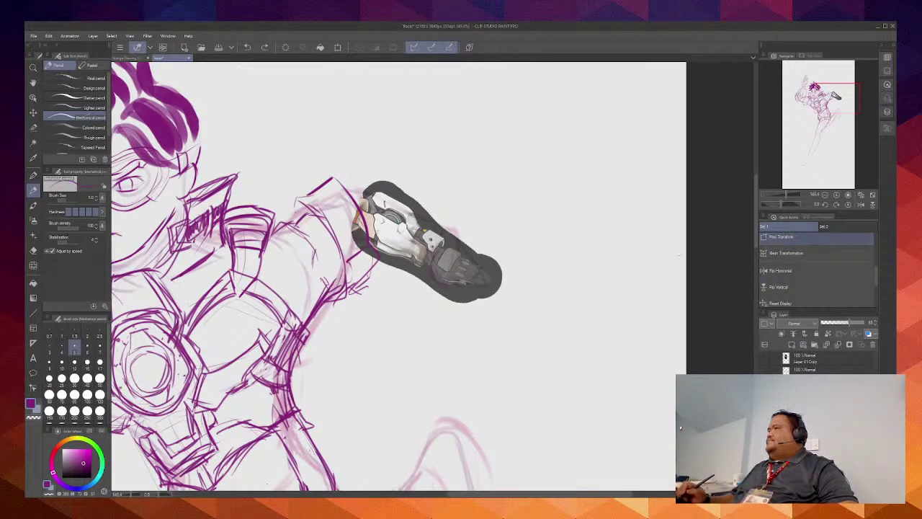
{"action": "left_click_drag", "start_coordinate": [436, 231], "coordinate": [421, 214]}
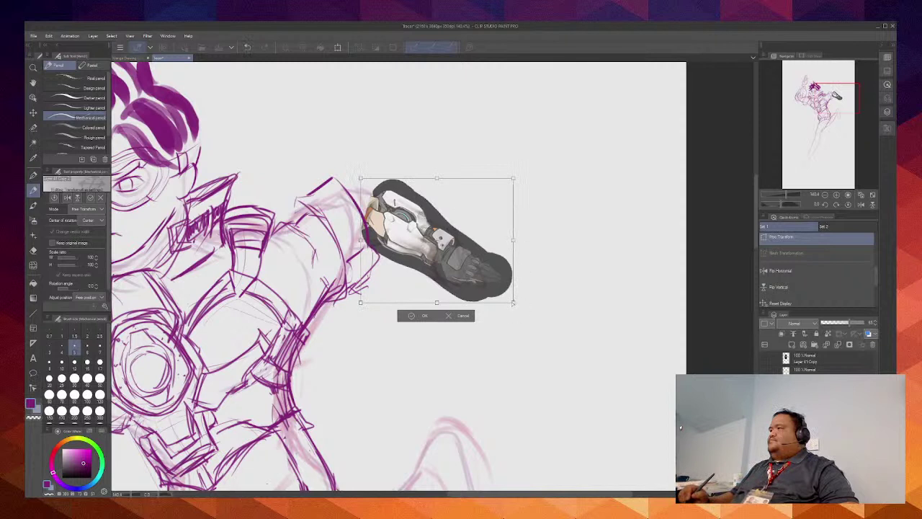
{"action": "left_click_drag", "start_coordinate": [514, 303], "coordinate": [532, 302]}
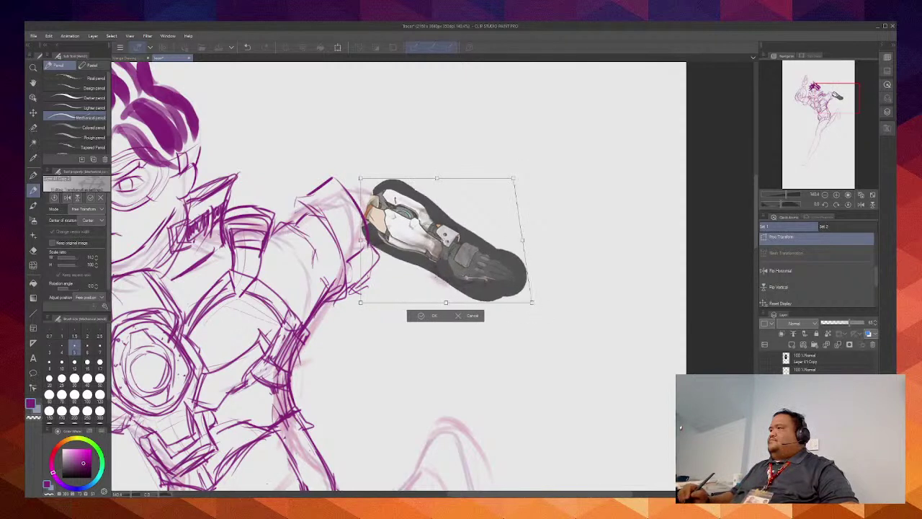
{"action": "left_click_drag", "start_coordinate": [361, 178], "coordinate": [339, 180]}
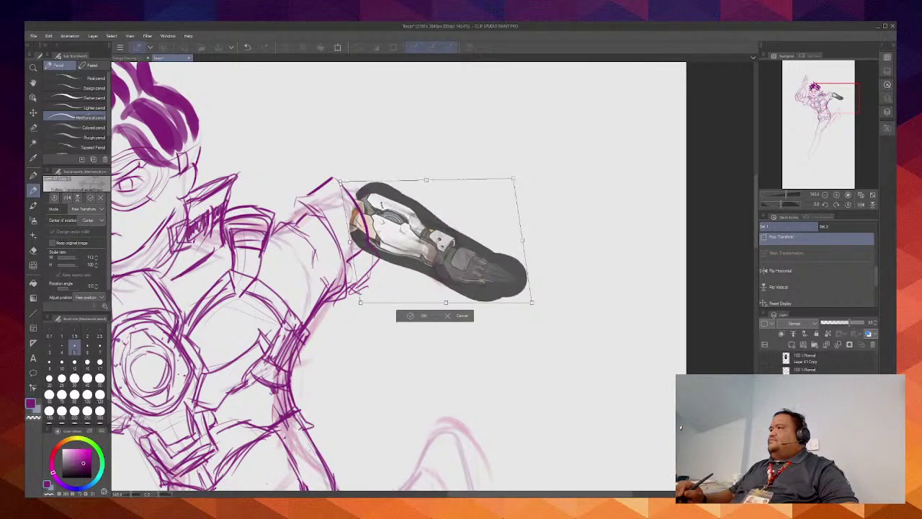
{"action": "left_click_drag", "start_coordinate": [360, 302], "coordinate": [370, 293]}
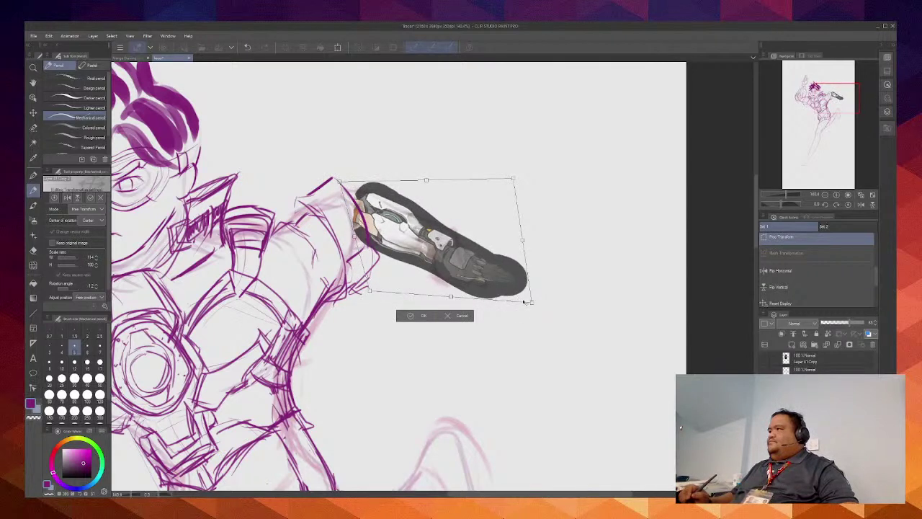
Step: Shorten the hand end of the gauntlet copy, rotate it clockwise, and skew and reposition it beside the sleeve cuff
{"action": "mouse_move", "coordinate": [524, 302]}
{"action": "left_mouse_down"}
{"action": "mouse_move", "coordinate": [504, 294]}
{"action": "mouse_move", "coordinate": [513, 308]}
{"action": "left_mouse_up"}
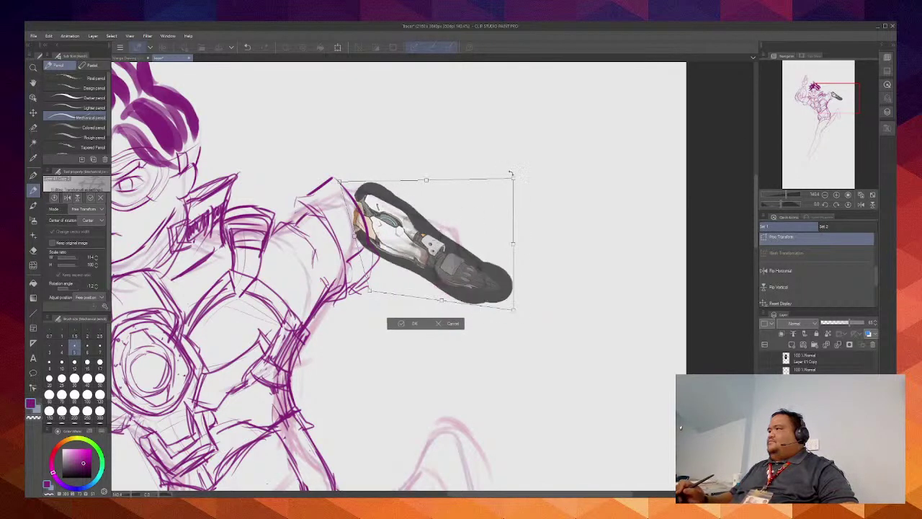
{"action": "left_click_drag", "start_coordinate": [510, 173], "coordinate": [525, 187]}
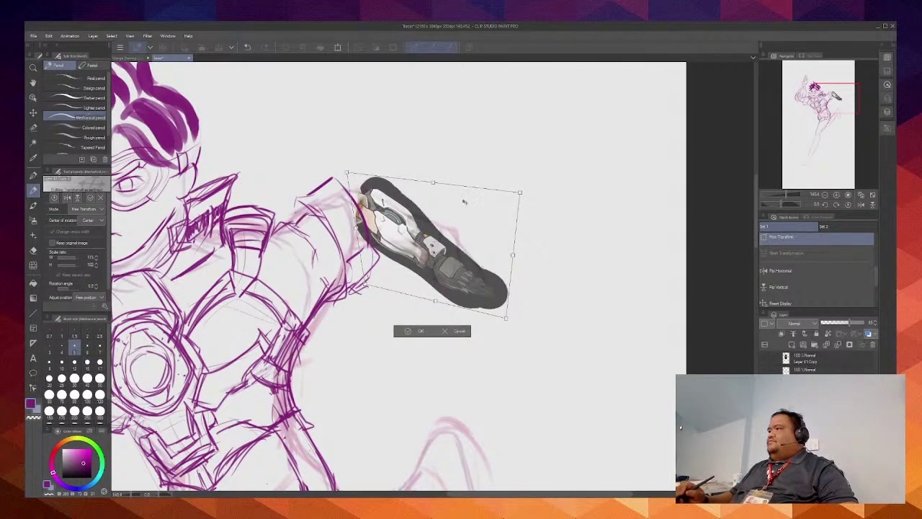
{"action": "left_click_drag", "start_coordinate": [433, 183], "coordinate": [446, 181]}
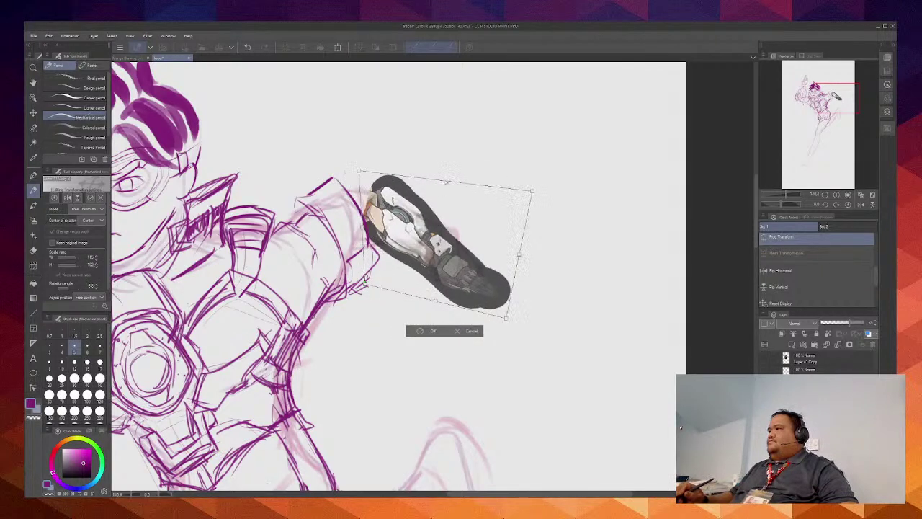
{"action": "mouse_move", "coordinate": [428, 228]}
{"action": "left_mouse_down"}
{"action": "mouse_move", "coordinate": [419, 228]}
{"action": "mouse_move", "coordinate": [441, 237]}
{"action": "left_mouse_up"}
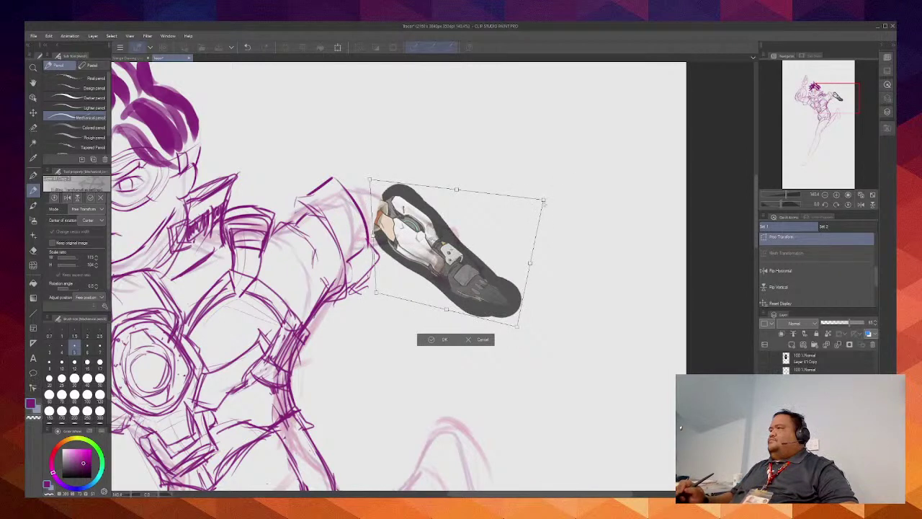
{"action": "left_click_drag", "start_coordinate": [377, 294], "coordinate": [356, 303]}
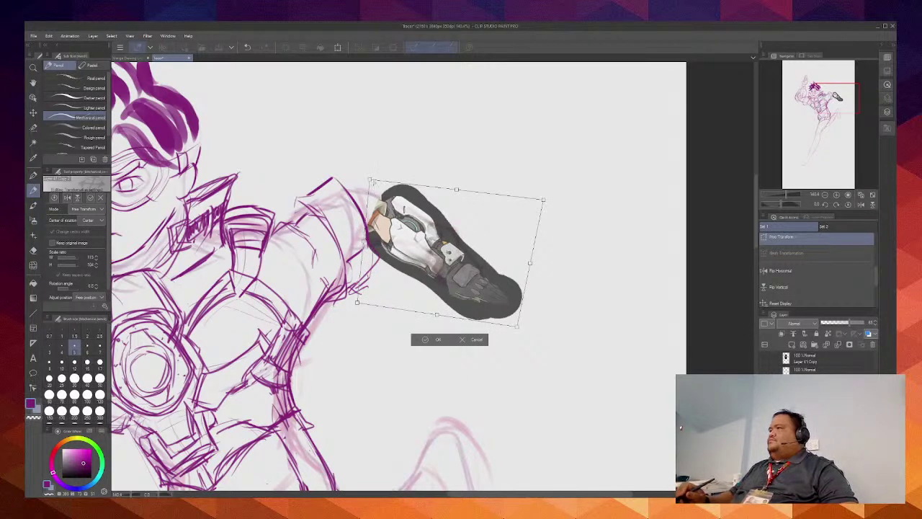
Step: Compress the gauntlet copy's corners to foreshorten the forearm, and move it back so the elbow end sits inside the cuff
{"action": "left_click_drag", "start_coordinate": [373, 183], "coordinate": [405, 207]}
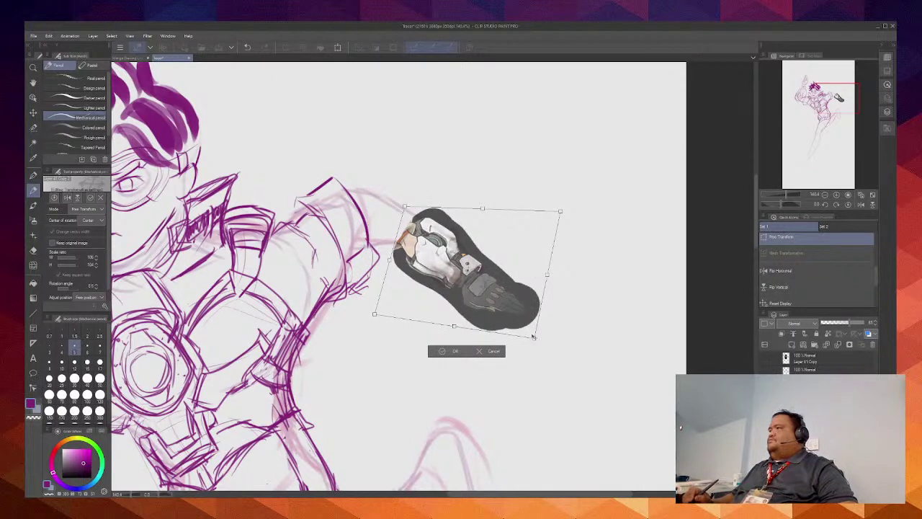
{"action": "left_click_drag", "start_coordinate": [562, 214], "coordinate": [518, 233]}
{"action": "left_click_drag", "start_coordinate": [459, 228], "coordinate": [407, 205]}
{"action": "left_click_drag", "start_coordinate": [485, 201], "coordinate": [431, 192]}
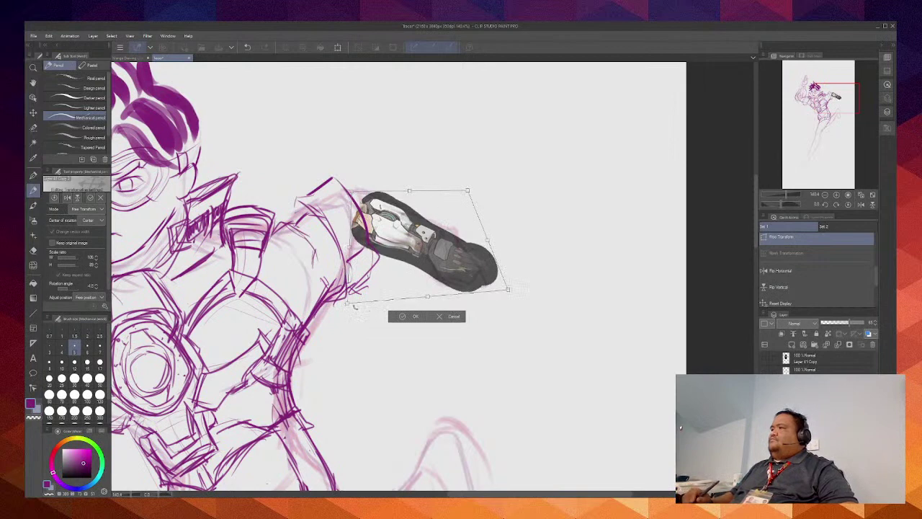
Step: Fine-tune the gauntlet copy's corners to taper it along the forearm sketch, apply the Free Transform, and lower the layer's opacity
{"action": "left_click_drag", "start_coordinate": [349, 304], "coordinate": [345, 309]}
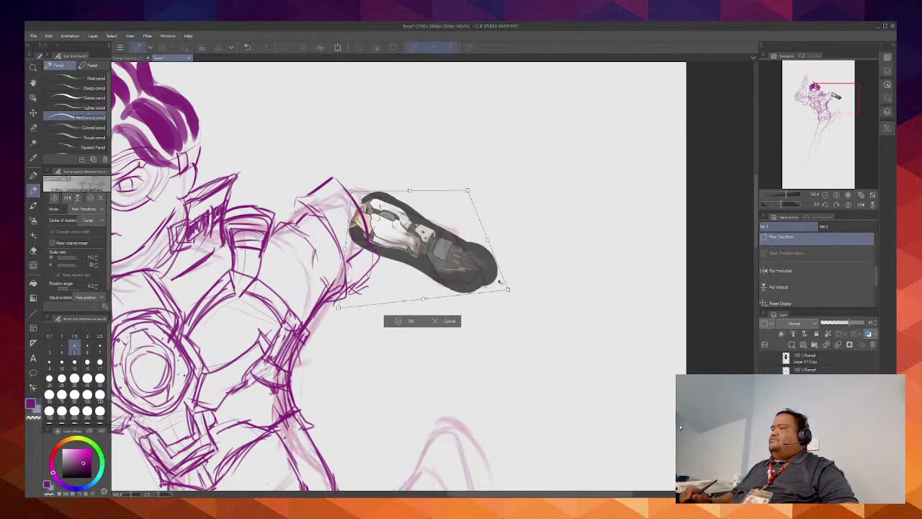
{"action": "left_click_drag", "start_coordinate": [509, 290], "coordinate": [522, 294]}
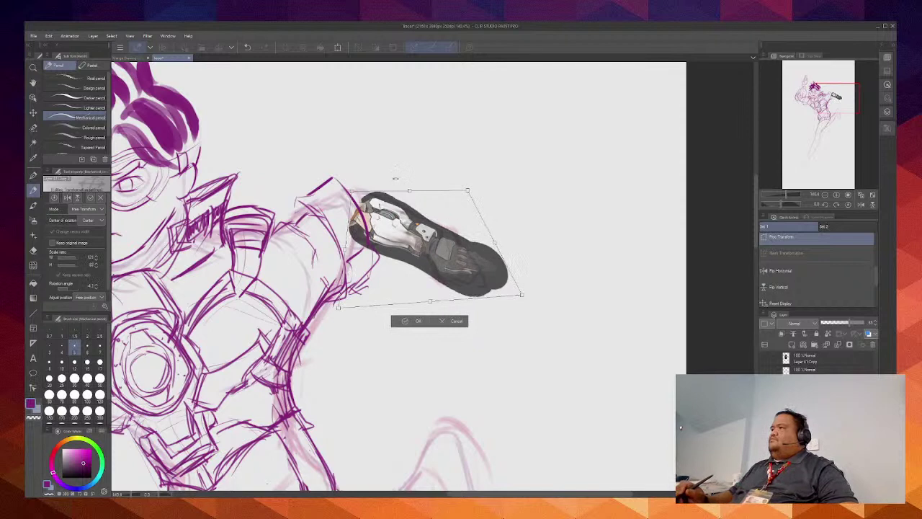
{"action": "left_click_drag", "start_coordinate": [357, 194], "coordinate": [360, 194]}
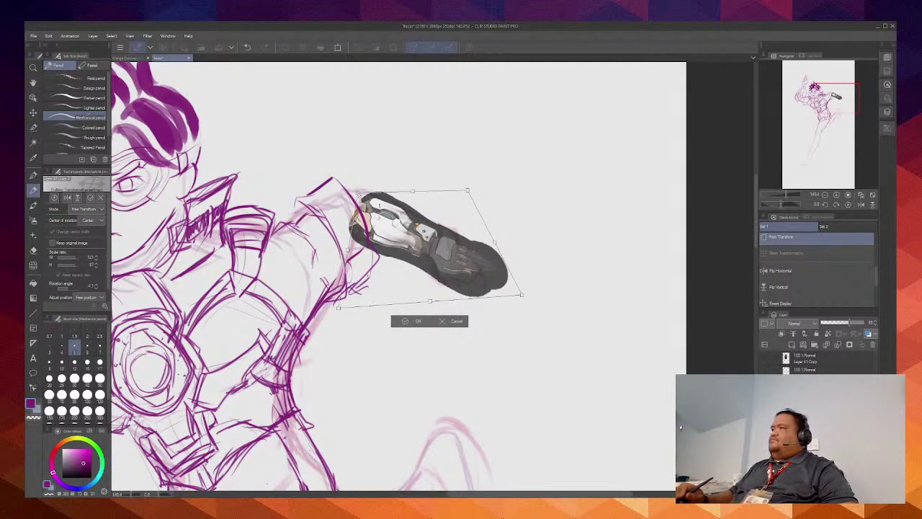
{"action": "left_click_drag", "start_coordinate": [470, 193], "coordinate": [454, 198]}
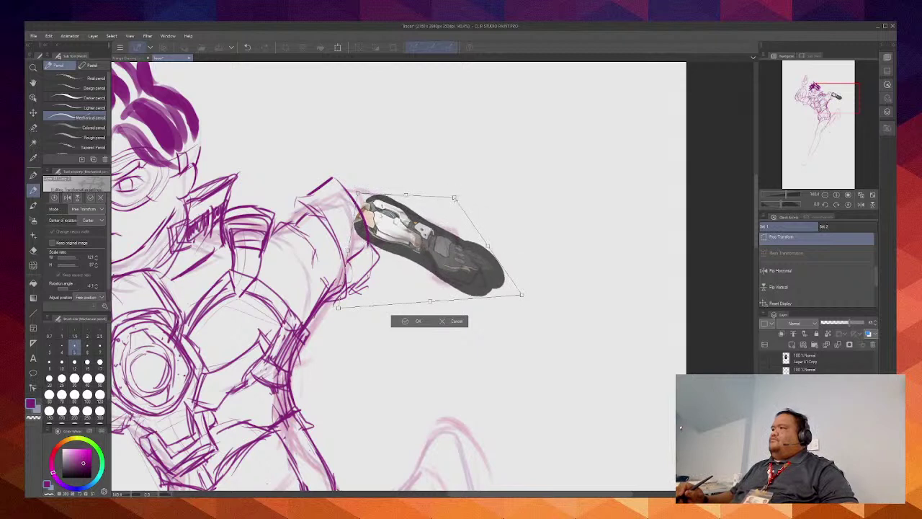
{"action": "left_click", "coordinate": [416, 321]}
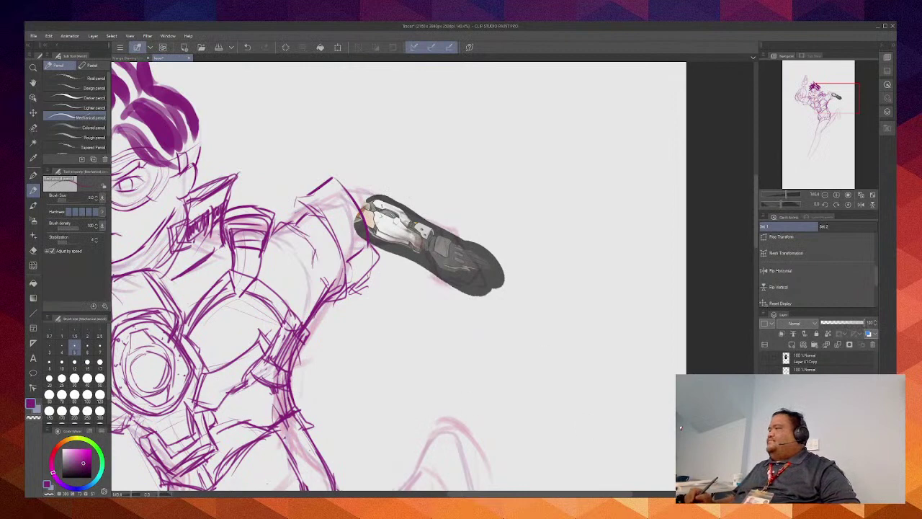
{"action": "left_click", "coordinate": [832, 323]}
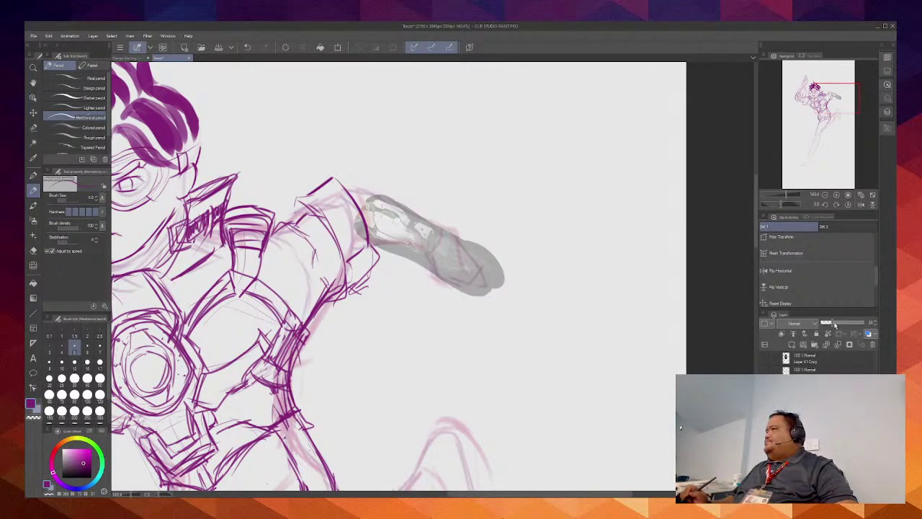
{"action": "left_click", "coordinate": [847, 328]}
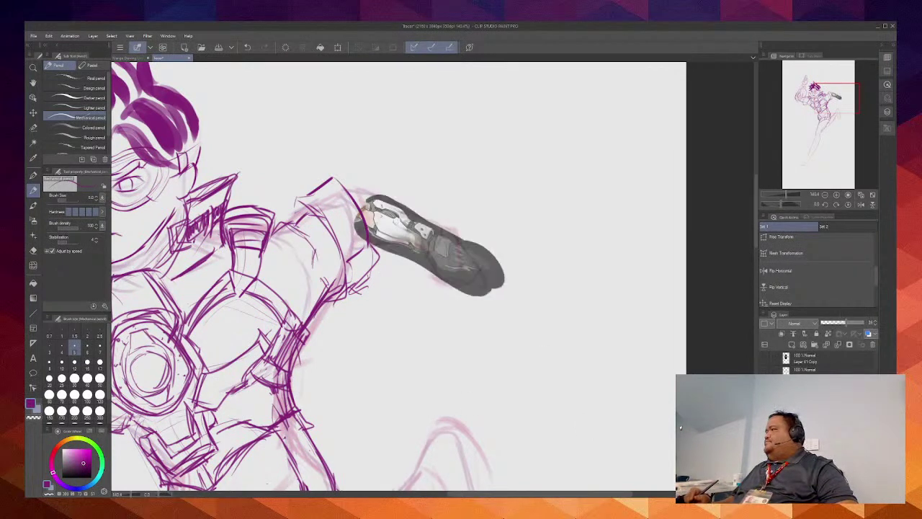
Step: Trace the elbow line, the gauntlet's upper plate, and the outline of the main forearm plate over the faded reference
{"action": "scroll", "coordinate": [375, 204], "scroll_direction": "up", "scroll_amount": 4}
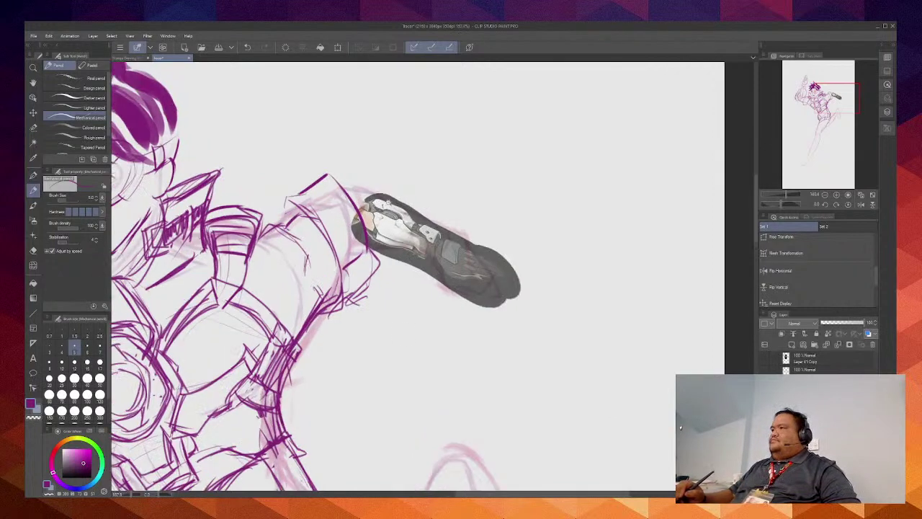
{"action": "left_click_drag", "start_coordinate": [313, 174], "coordinate": [358, 195]}
{"action": "key", "text": "ctrl+z"}
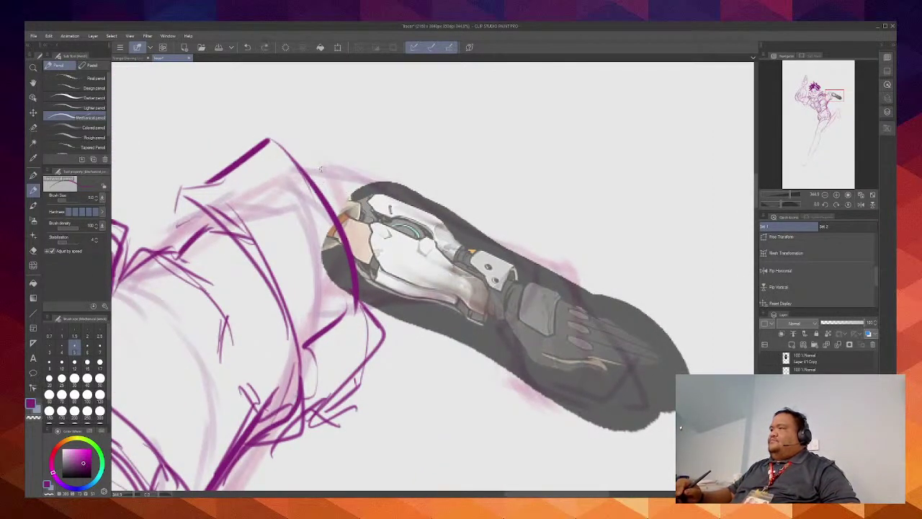
{"action": "left_click_drag", "start_coordinate": [310, 173], "coordinate": [351, 186]}
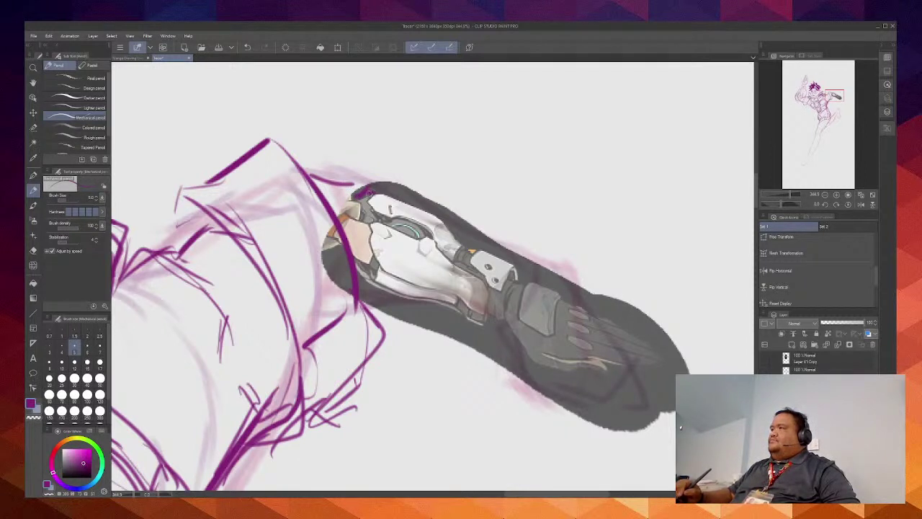
{"action": "mouse_move", "coordinate": [364, 191]}
{"action": "left_mouse_down"}
{"action": "mouse_move", "coordinate": [378, 216]}
{"action": "mouse_move", "coordinate": [436, 232]}
{"action": "mouse_move", "coordinate": [464, 266]}
{"action": "mouse_move", "coordinate": [466, 247]}
{"action": "mouse_move", "coordinate": [441, 219]}
{"action": "mouse_move", "coordinate": [375, 185]}
{"action": "left_mouse_up"}
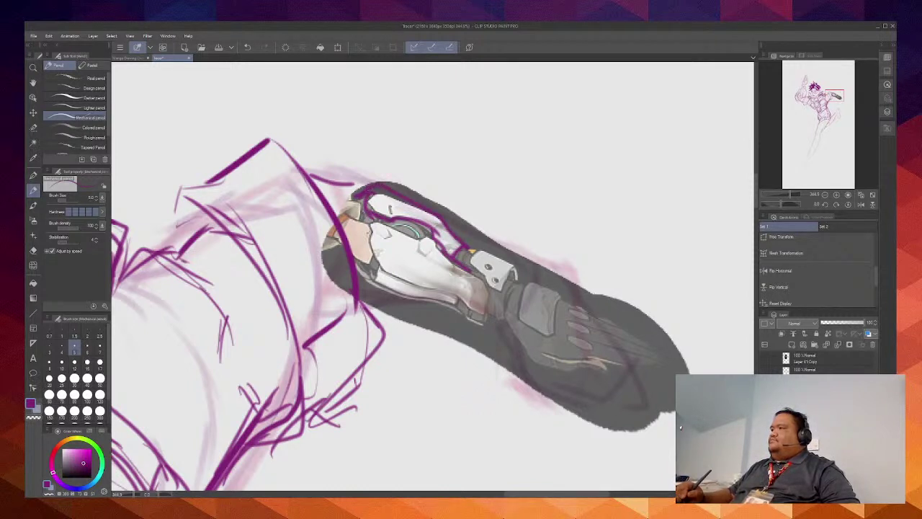
{"action": "mouse_move", "coordinate": [367, 232]}
{"action": "left_mouse_down"}
{"action": "mouse_move", "coordinate": [436, 233]}
{"action": "mouse_move", "coordinate": [454, 264]}
{"action": "mouse_move", "coordinate": [488, 277]}
{"action": "mouse_move", "coordinate": [485, 315]}
{"action": "left_mouse_up"}
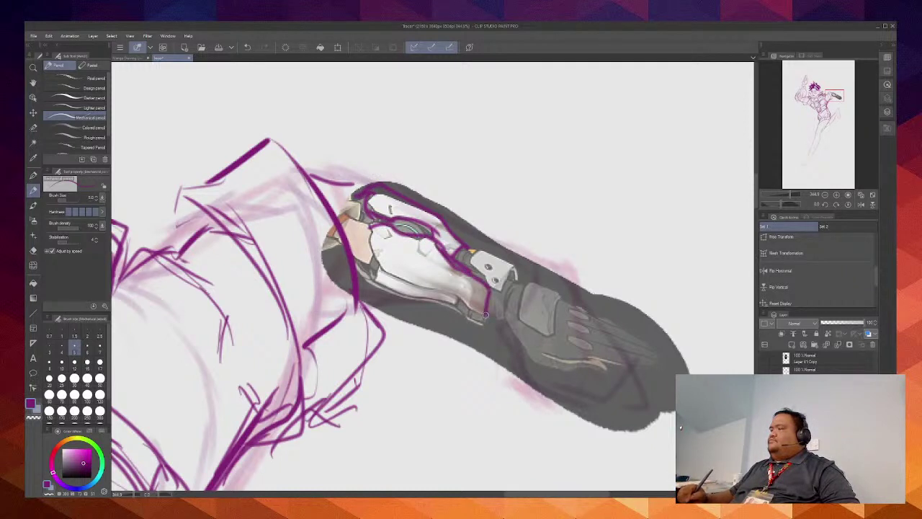
{"action": "mouse_move", "coordinate": [372, 229]}
{"action": "left_mouse_down"}
{"action": "mouse_move", "coordinate": [377, 265]}
{"action": "mouse_move", "coordinate": [402, 281]}
{"action": "mouse_move", "coordinate": [461, 297]}
{"action": "left_mouse_up"}
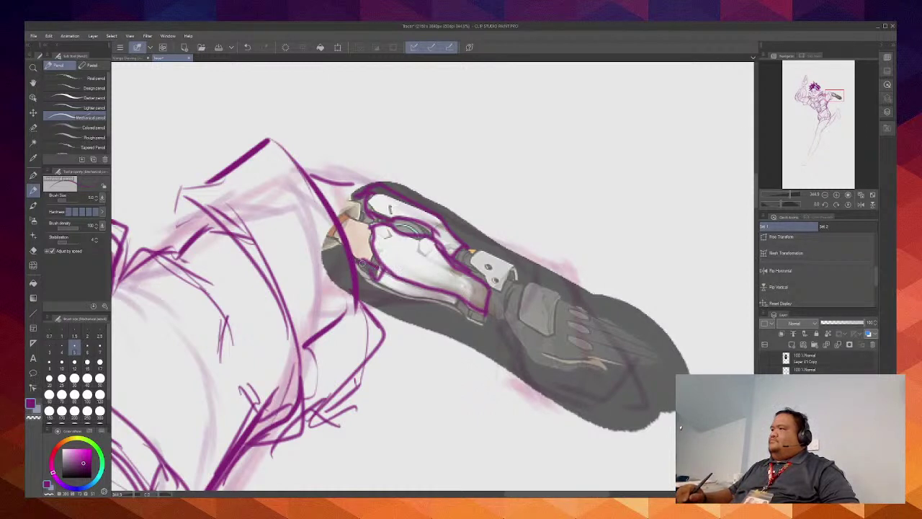
Step: Draw the elbow joint lines joining the arm to the sleeve cuff, and trace the gauntlet's lower plate edge
{"action": "left_click_drag", "start_coordinate": [350, 233], "coordinate": [361, 258]}
{"action": "left_click_drag", "start_coordinate": [323, 183], "coordinate": [360, 198]}
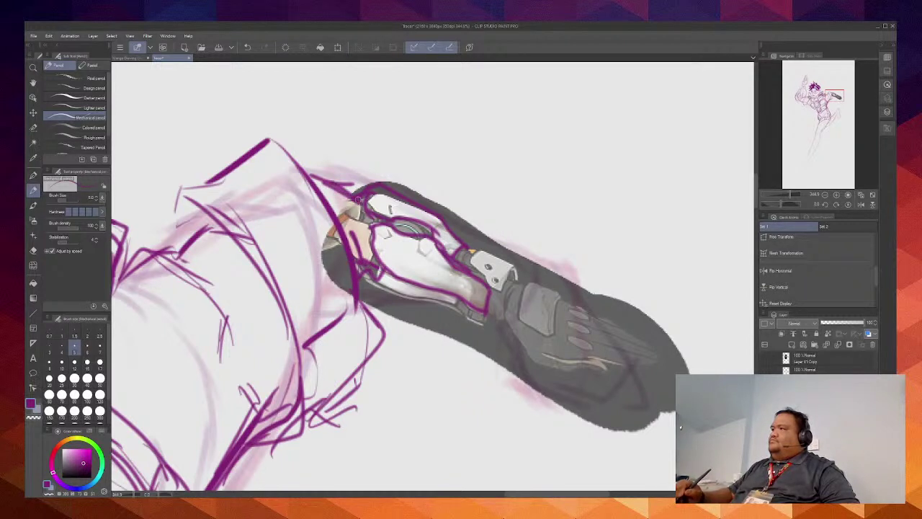
{"action": "left_click_drag", "start_coordinate": [311, 175], "coordinate": [355, 193]}
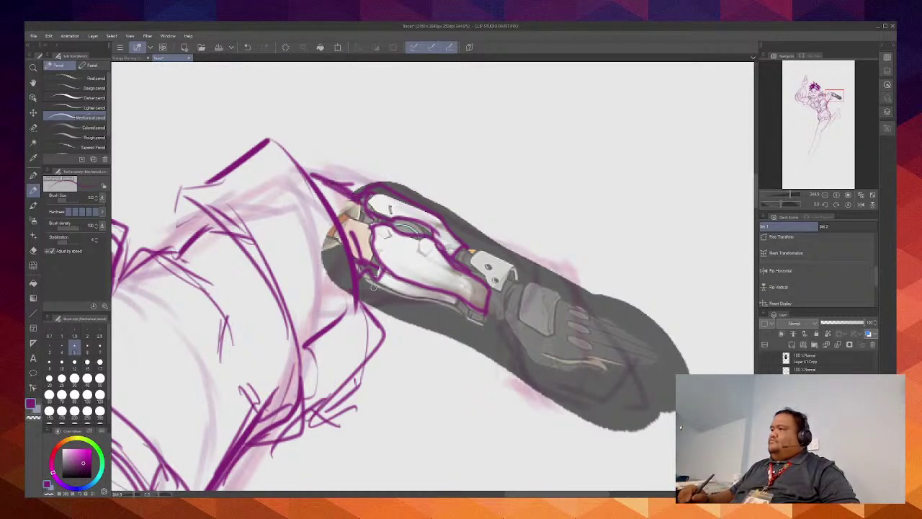
{"action": "left_click_drag", "start_coordinate": [361, 271], "coordinate": [469, 320]}
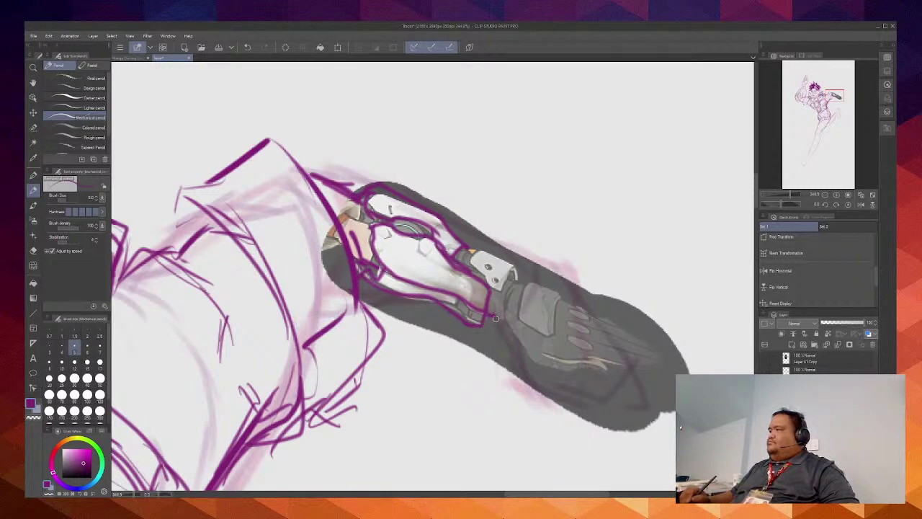
Step: Trace the wrist bands, the small wrist guard with its bolt detail, and the oval inset on the forearm
{"action": "left_click_drag", "start_coordinate": [511, 287], "coordinate": [508, 320]}
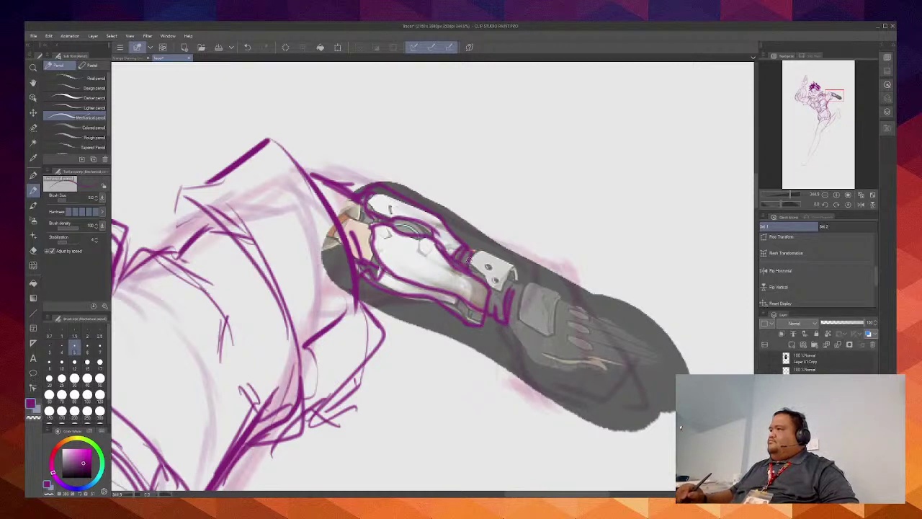
{"action": "left_click_drag", "start_coordinate": [470, 258], "coordinate": [487, 273]}
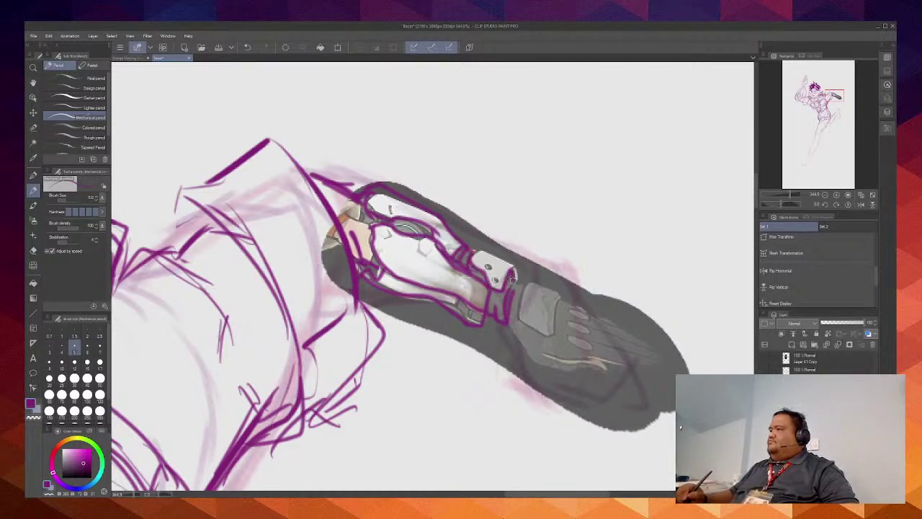
{"action": "mouse_move", "coordinate": [503, 264]}
{"action": "left_mouse_down"}
{"action": "mouse_move", "coordinate": [476, 252]}
{"action": "mouse_move", "coordinate": [502, 259]}
{"action": "left_mouse_up"}
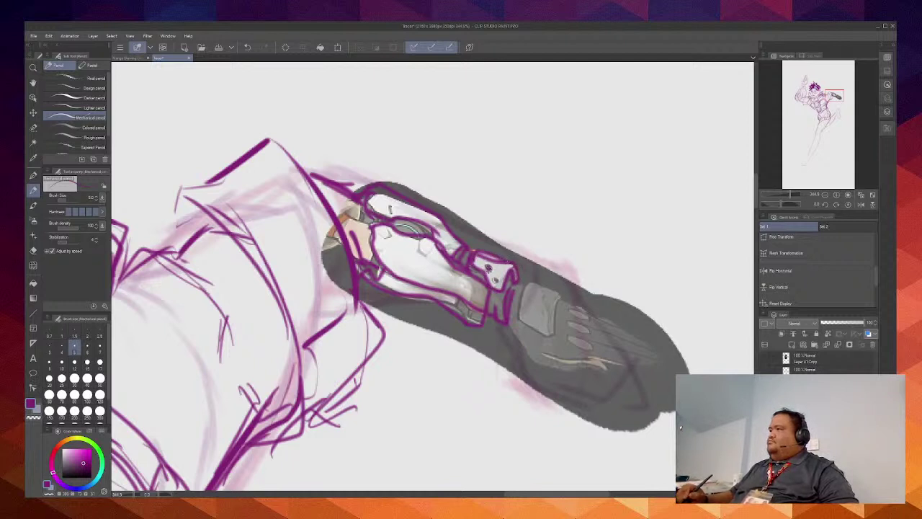
{"action": "left_click_drag", "start_coordinate": [398, 220], "coordinate": [425, 240]}
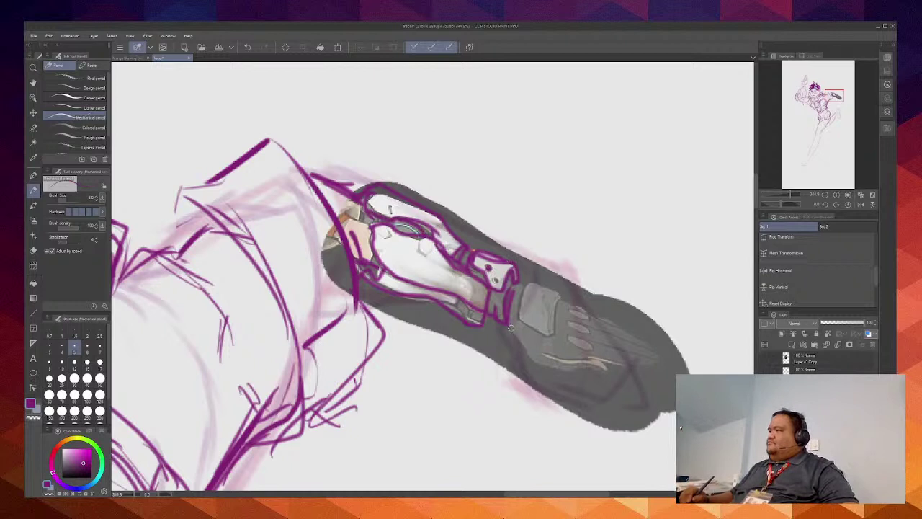
Step: Trace the gloved hand, outlining the thumb, the extended fingers, the back of the hand and its pad
{"action": "left_click_drag", "start_coordinate": [511, 328], "coordinate": [527, 349]}
{"action": "left_click_drag", "start_coordinate": [581, 372], "coordinate": [609, 369]}
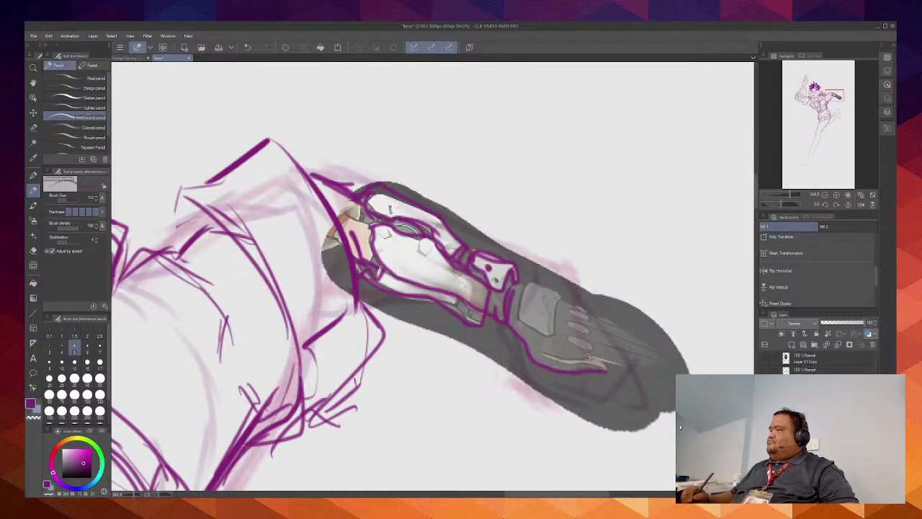
{"action": "left_click_drag", "start_coordinate": [544, 348], "coordinate": [644, 370]}
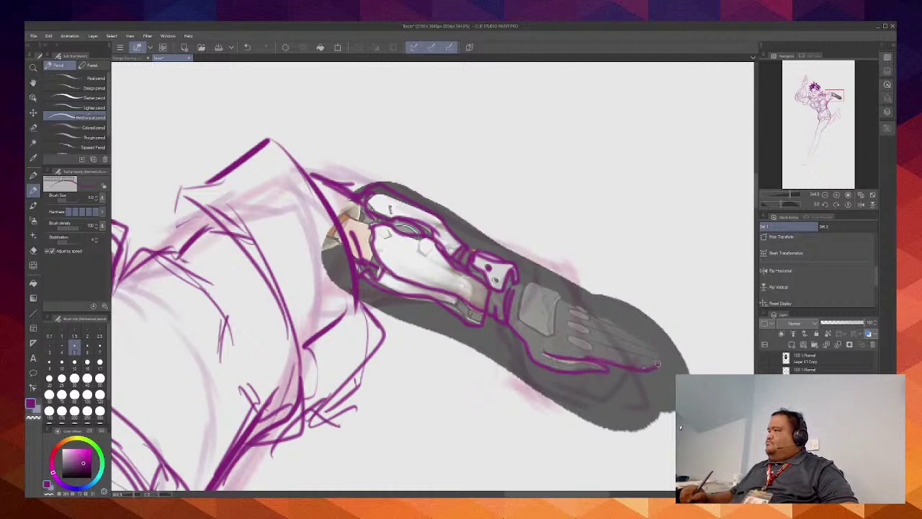
{"action": "left_click_drag", "start_coordinate": [593, 342], "coordinate": [655, 363]}
{"action": "left_click_drag", "start_coordinate": [588, 329], "coordinate": [646, 351]}
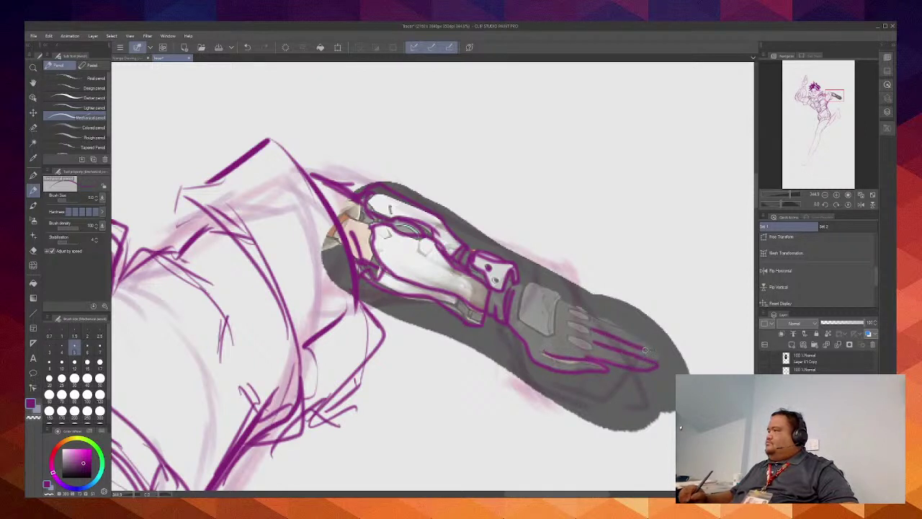
{"action": "mouse_move", "coordinate": [584, 313]}
{"action": "left_mouse_down"}
{"action": "mouse_move", "coordinate": [651, 349]}
{"action": "mouse_move", "coordinate": [572, 300]}
{"action": "mouse_move", "coordinate": [588, 312]}
{"action": "mouse_move", "coordinate": [564, 301]}
{"action": "mouse_move", "coordinate": [555, 338]}
{"action": "mouse_move", "coordinate": [536, 331]}
{"action": "mouse_move", "coordinate": [520, 315]}
{"action": "mouse_move", "coordinate": [525, 295]}
{"action": "mouse_move", "coordinate": [557, 295]}
{"action": "left_mouse_up"}
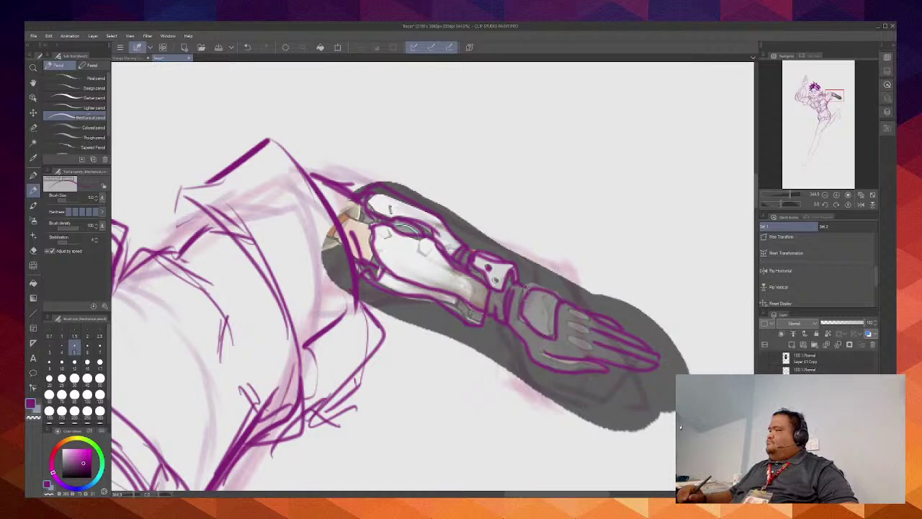
Step: Hide the gauntlet reference copy and check the traced forearm against the whole figure
{"action": "left_click", "coordinate": [766, 397]}
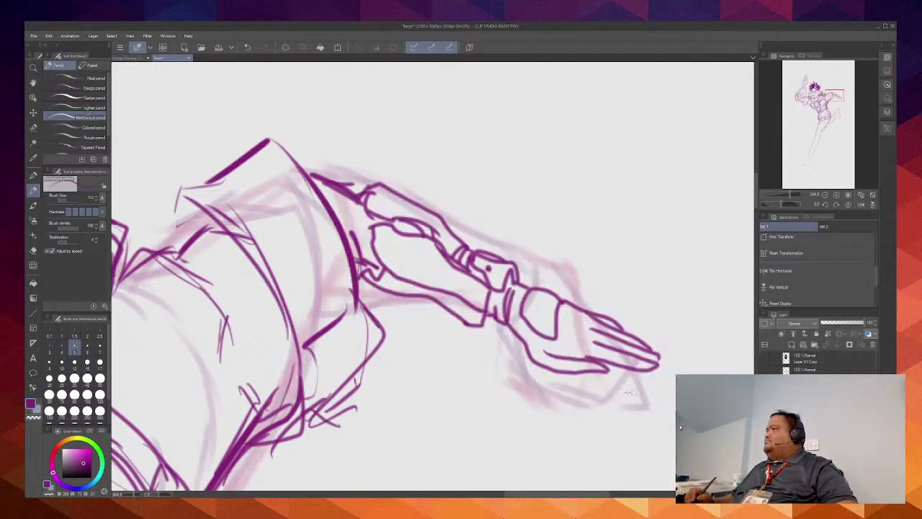
{"action": "left_click_drag", "start_coordinate": [537, 391], "coordinate": [299, 388]}
{"action": "left_click_drag", "start_coordinate": [299, 389], "coordinate": [278, 299]}
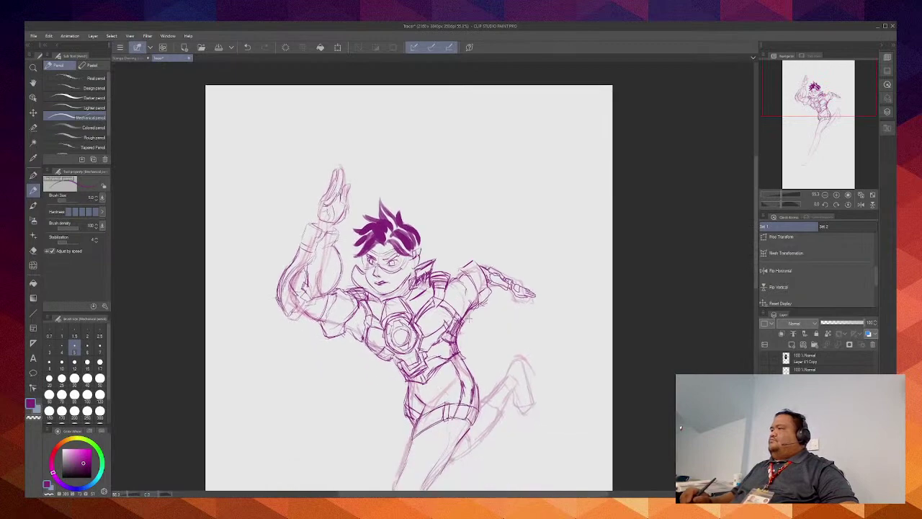
{"action": "left_click_drag", "start_coordinate": [472, 297], "coordinate": [491, 297]}
{"action": "scroll", "coordinate": [490, 296], "scroll_direction": "up", "scroll_amount": 3}
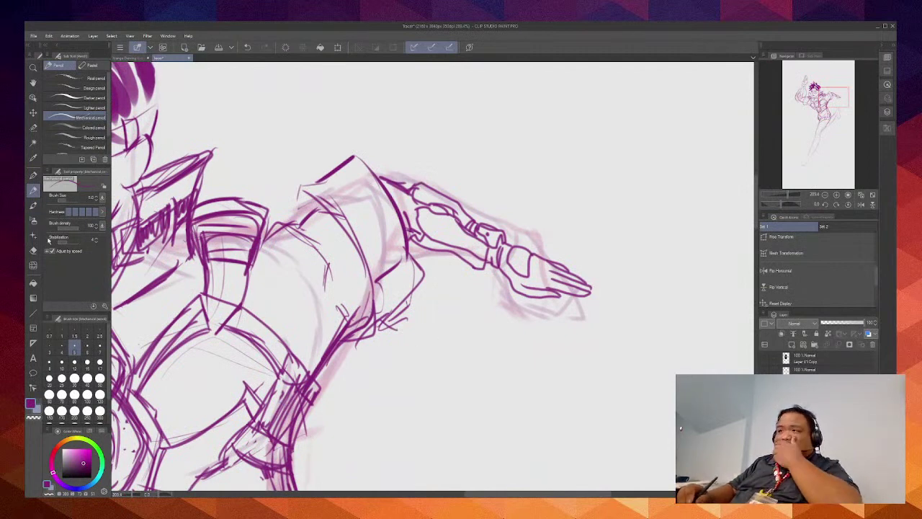
Step: Reshape the traced arm with Liquify, filling out the forearm with a smaller brush and pushing the fingers outward and down
{"action": "left_click", "coordinate": [34, 265]}
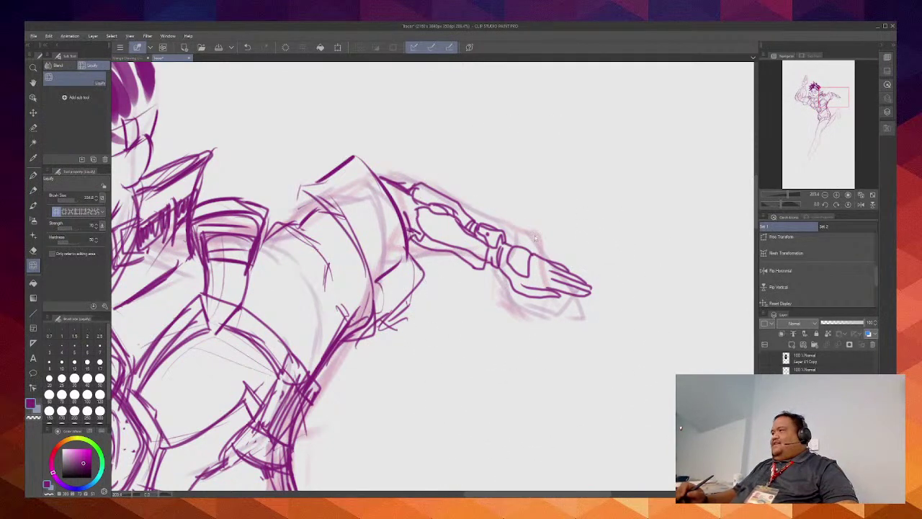
{"action": "mouse_move", "coordinate": [534, 234]}
{"action": "left_mouse_down"}
{"action": "mouse_move", "coordinate": [447, 242]}
{"action": "mouse_move", "coordinate": [453, 232]}
{"action": "mouse_move", "coordinate": [413, 231]}
{"action": "mouse_move", "coordinate": [435, 232]}
{"action": "mouse_move", "coordinate": [448, 252]}
{"action": "mouse_move", "coordinate": [431, 247]}
{"action": "mouse_move", "coordinate": [497, 281]}
{"action": "mouse_move", "coordinate": [551, 273]}
{"action": "left_mouse_up"}
{"action": "key", "text": "ctrl+z"}
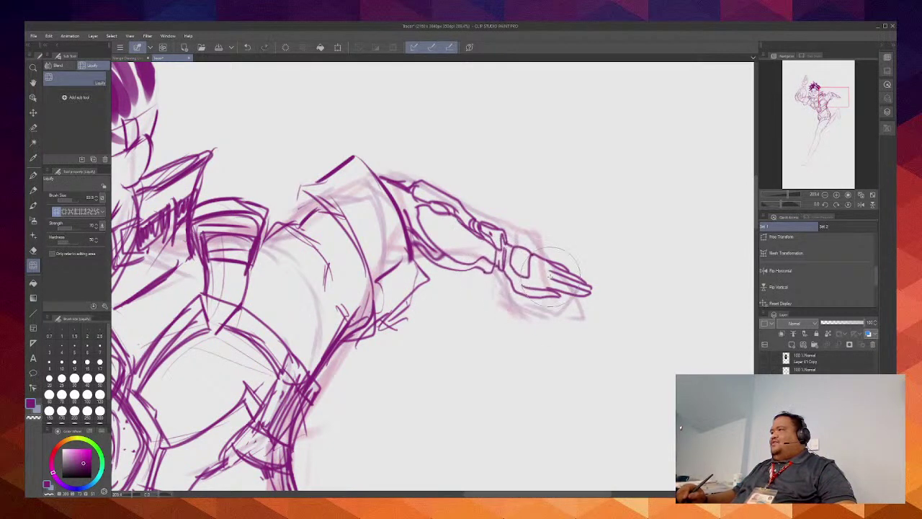
{"action": "mouse_move", "coordinate": [549, 277]}
{"action": "left_mouse_down"}
{"action": "mouse_move", "coordinate": [572, 267]}
{"action": "mouse_move", "coordinate": [535, 252]}
{"action": "mouse_move", "coordinate": [532, 259]}
{"action": "mouse_move", "coordinate": [526, 240]}
{"action": "mouse_move", "coordinate": [452, 210]}
{"action": "mouse_move", "coordinate": [477, 228]}
{"action": "mouse_move", "coordinate": [460, 222]}
{"action": "mouse_move", "coordinate": [458, 208]}
{"action": "mouse_move", "coordinate": [395, 177]}
{"action": "mouse_move", "coordinate": [475, 216]}
{"action": "mouse_move", "coordinate": [522, 225]}
{"action": "mouse_move", "coordinate": [522, 267]}
{"action": "mouse_move", "coordinate": [538, 281]}
{"action": "mouse_move", "coordinate": [587, 292]}
{"action": "mouse_move", "coordinate": [589, 281]}
{"action": "mouse_move", "coordinate": [584, 305]}
{"action": "left_mouse_up"}
{"action": "key", "text": "ctrl+z"}
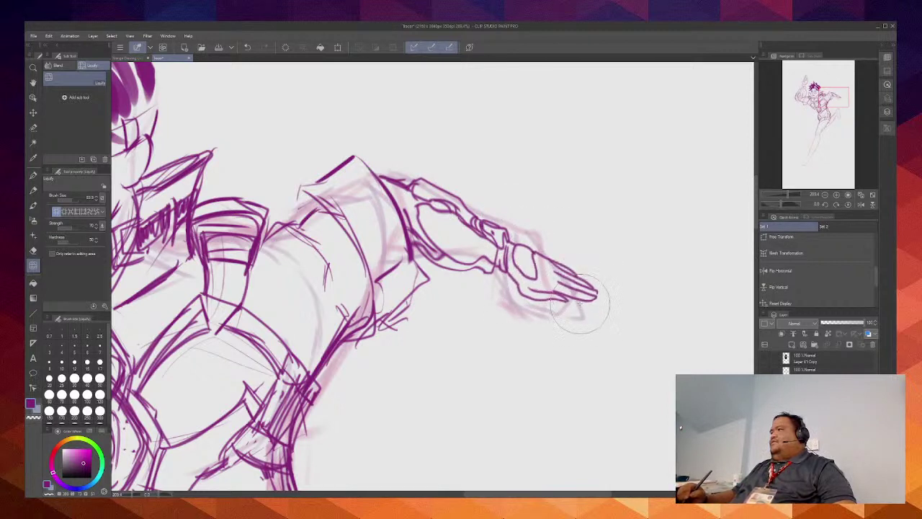
{"action": "left_click_drag", "start_coordinate": [559, 346], "coordinate": [531, 348]}
{"action": "scroll", "coordinate": [530, 348], "scroll_direction": "up", "scroll_amount": 4}
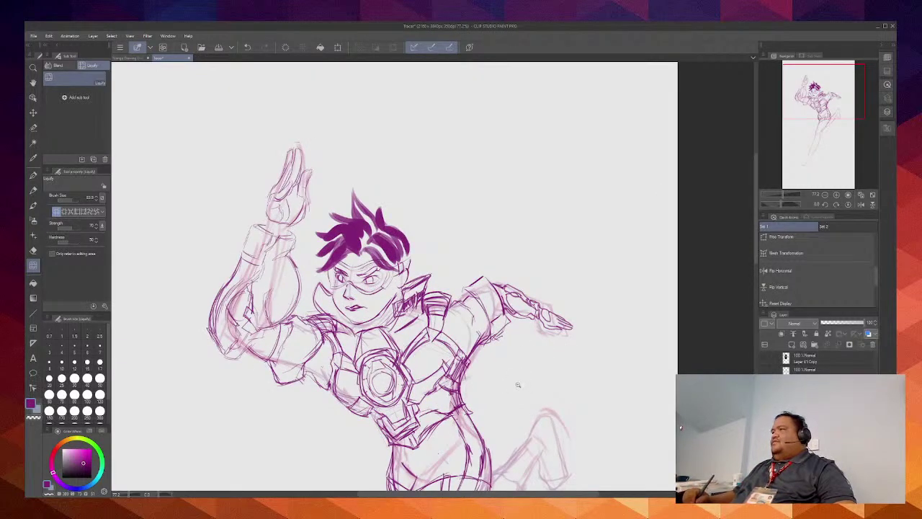
{"action": "scroll", "coordinate": [517, 384], "scroll_direction": "down", "scroll_amount": 3}
{"action": "left_click_drag", "start_coordinate": [513, 375], "coordinate": [505, 277]}
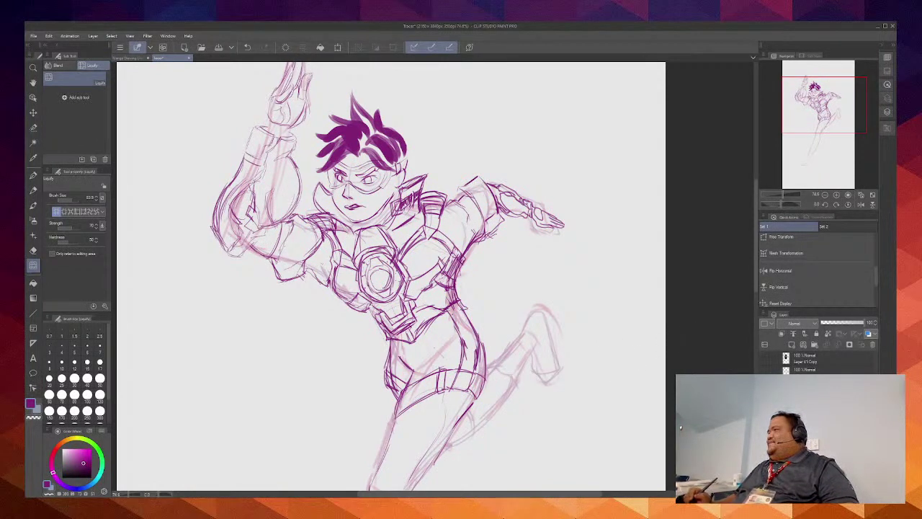
Step: Reinforce the trailing hand's finger lines and the hand pad with the Mechanical pencil
{"action": "left_click", "coordinate": [33, 191]}
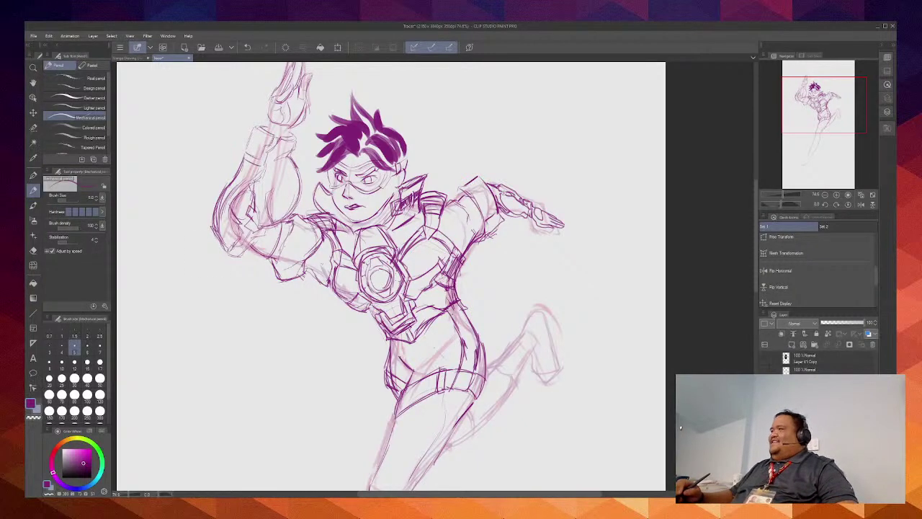
{"action": "scroll", "coordinate": [505, 190], "scroll_direction": "up", "scroll_amount": 4}
{"action": "mouse_move", "coordinate": [496, 193]}
{"action": "left_mouse_down"}
{"action": "mouse_move", "coordinate": [489, 225]}
{"action": "mouse_move", "coordinate": [551, 236]}
{"action": "mouse_move", "coordinate": [518, 254]}
{"action": "mouse_move", "coordinate": [561, 261]}
{"action": "mouse_move", "coordinate": [575, 256]}
{"action": "mouse_move", "coordinate": [569, 248]}
{"action": "mouse_move", "coordinate": [614, 284]}
{"action": "mouse_move", "coordinate": [650, 273]}
{"action": "mouse_move", "coordinate": [627, 261]}
{"action": "mouse_move", "coordinate": [656, 272]}
{"action": "mouse_move", "coordinate": [648, 281]}
{"action": "left_mouse_up"}
{"action": "mouse_move", "coordinate": [614, 252]}
{"action": "left_mouse_down"}
{"action": "mouse_move", "coordinate": [655, 271]}
{"action": "mouse_move", "coordinate": [639, 257]}
{"action": "left_mouse_up"}
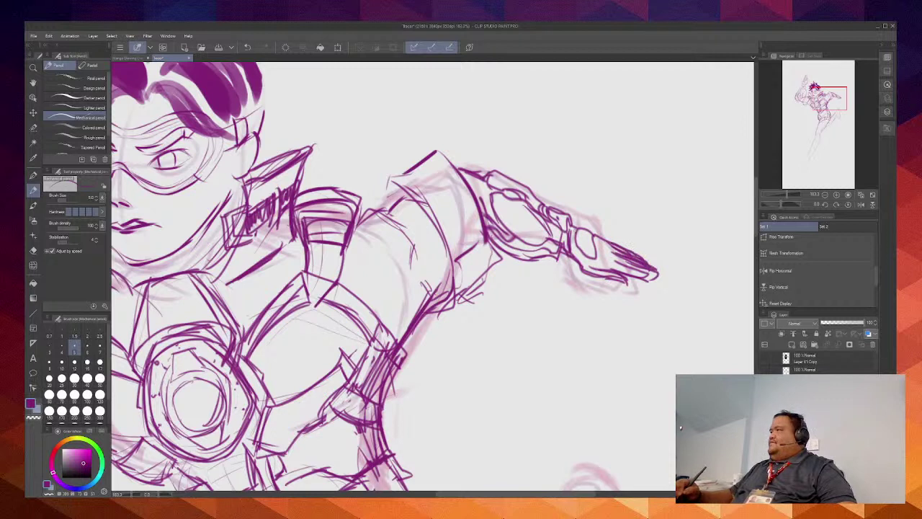
{"action": "mouse_move", "coordinate": [581, 224]}
{"action": "left_mouse_down"}
{"action": "mouse_move", "coordinate": [575, 245]}
{"action": "mouse_move", "coordinate": [594, 257]}
{"action": "mouse_move", "coordinate": [597, 229]}
{"action": "mouse_move", "coordinate": [598, 252]}
{"action": "mouse_move", "coordinate": [618, 245]}
{"action": "left_mouse_up"}
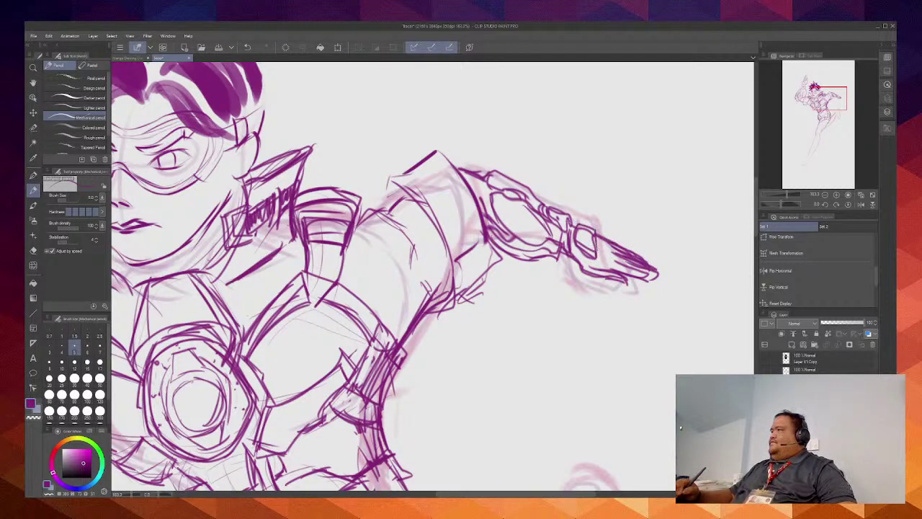
Step: Darken the wrist guard and the upper forearm plate edge up to the elbow with pencil strokes
{"action": "mouse_move", "coordinate": [573, 209]}
{"action": "left_mouse_down"}
{"action": "mouse_move", "coordinate": [564, 232]}
{"action": "mouse_move", "coordinate": [574, 211]}
{"action": "left_mouse_up"}
{"action": "left_click_drag", "start_coordinate": [555, 202], "coordinate": [555, 235]}
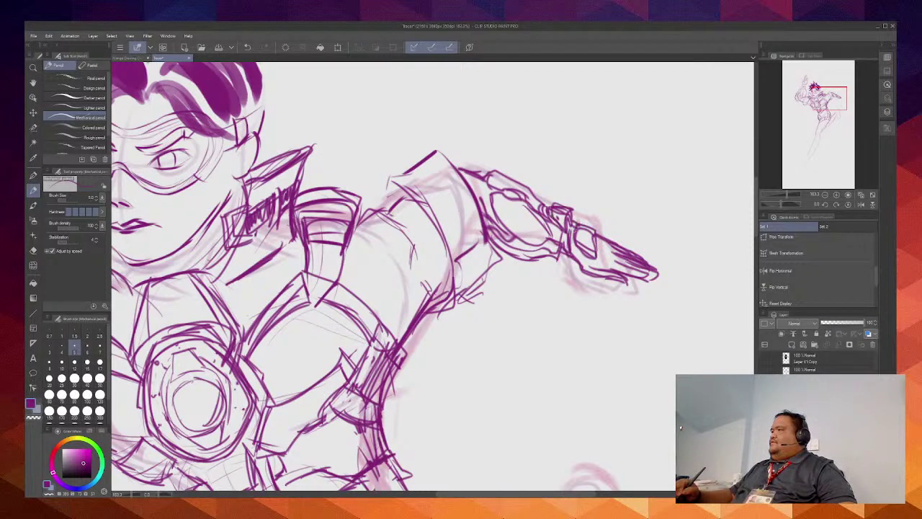
{"action": "left_click_drag", "start_coordinate": [538, 193], "coordinate": [551, 218]}
{"action": "mouse_move", "coordinate": [544, 198]}
{"action": "left_mouse_down"}
{"action": "mouse_move", "coordinate": [549, 218]}
{"action": "mouse_move", "coordinate": [525, 179]}
{"action": "mouse_move", "coordinate": [492, 175]}
{"action": "mouse_move", "coordinate": [493, 185]}
{"action": "mouse_move", "coordinate": [523, 196]}
{"action": "left_mouse_up"}
{"action": "left_click_drag", "start_coordinate": [492, 168], "coordinate": [505, 172]}
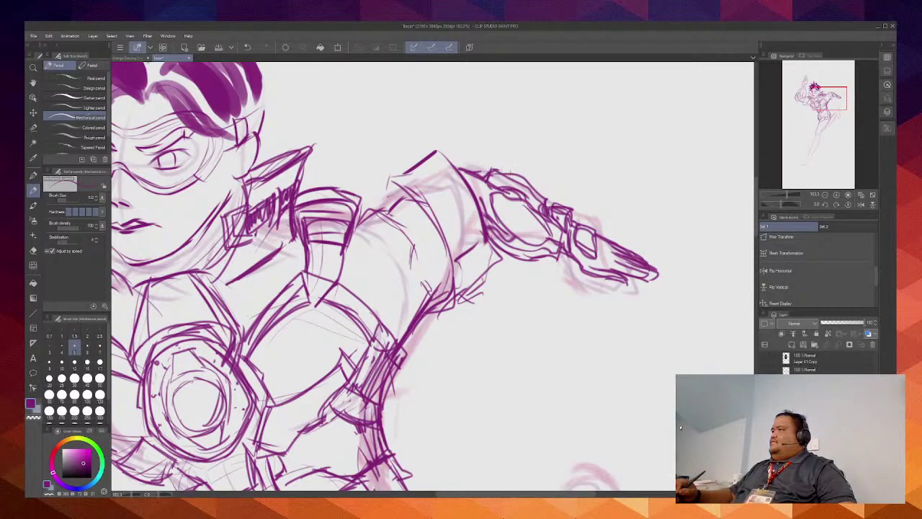
{"action": "key", "text": "ctrl+0"}
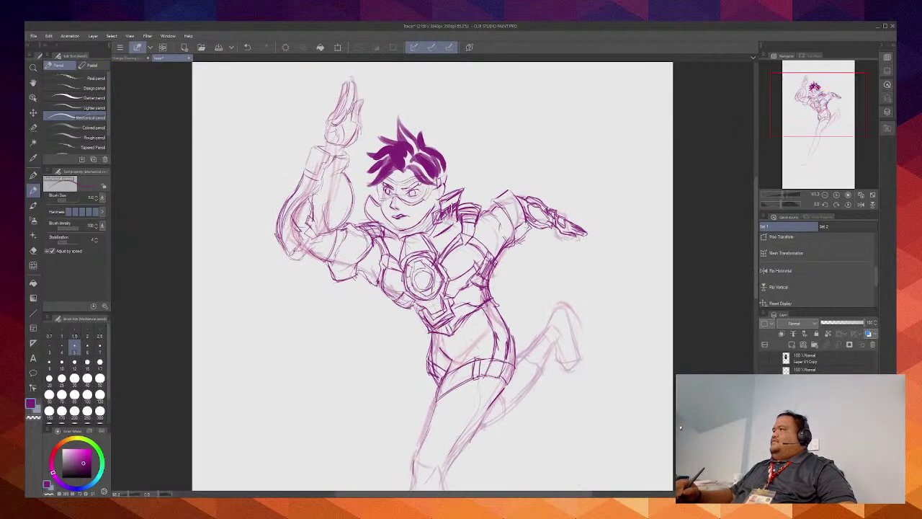
{"action": "left_click_drag", "start_coordinate": [507, 268], "coordinate": [500, 306]}
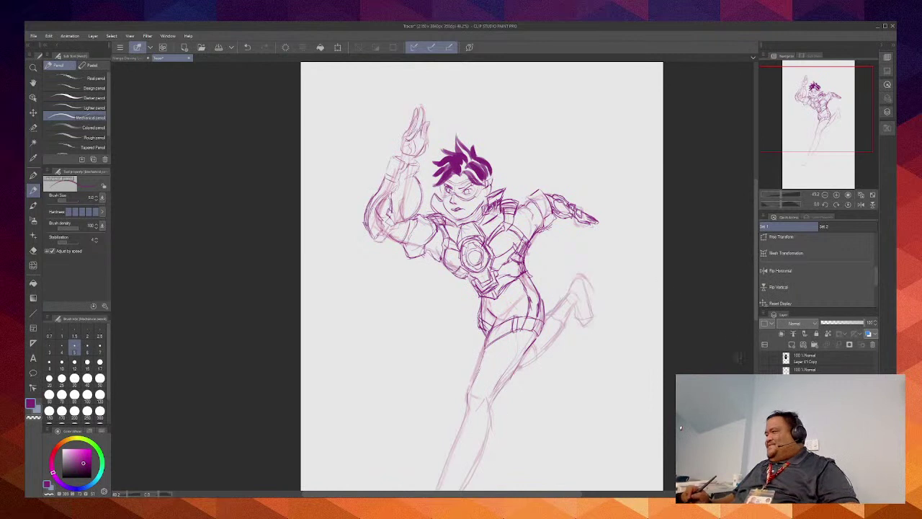
Step: Show the full Tracer reference image and move it beside the sketch's legs for comparison
{"action": "left_click", "coordinate": [765, 358]}
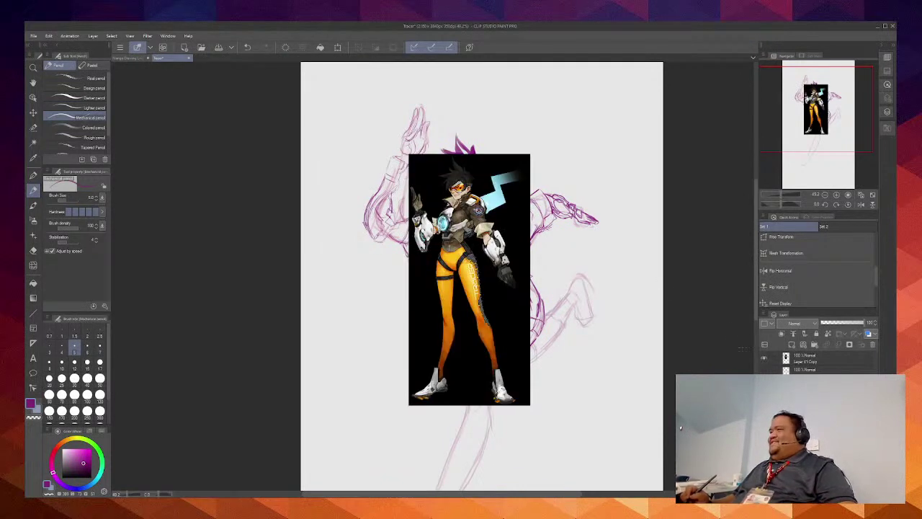
{"action": "mouse_move", "coordinate": [510, 300]}
{"action": "left_mouse_down"}
{"action": "mouse_move", "coordinate": [406, 368]}
{"action": "mouse_move", "coordinate": [425, 374]}
{"action": "left_mouse_up"}
{"action": "scroll", "coordinate": [425, 360], "scroll_direction": "down", "scroll_amount": 3}
{"action": "scroll", "coordinate": [424, 307], "scroll_direction": "down", "scroll_amount": 2}
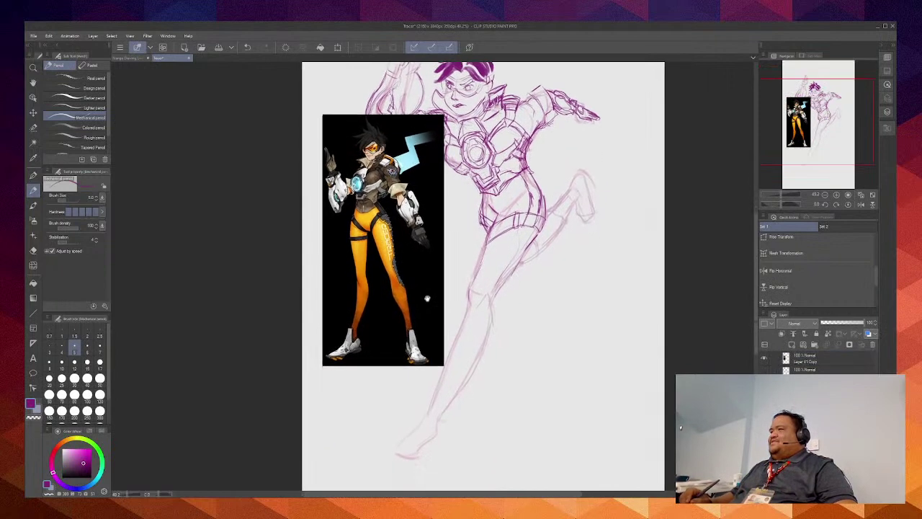
{"action": "scroll", "coordinate": [491, 246], "scroll_direction": "up", "scroll_amount": 3}
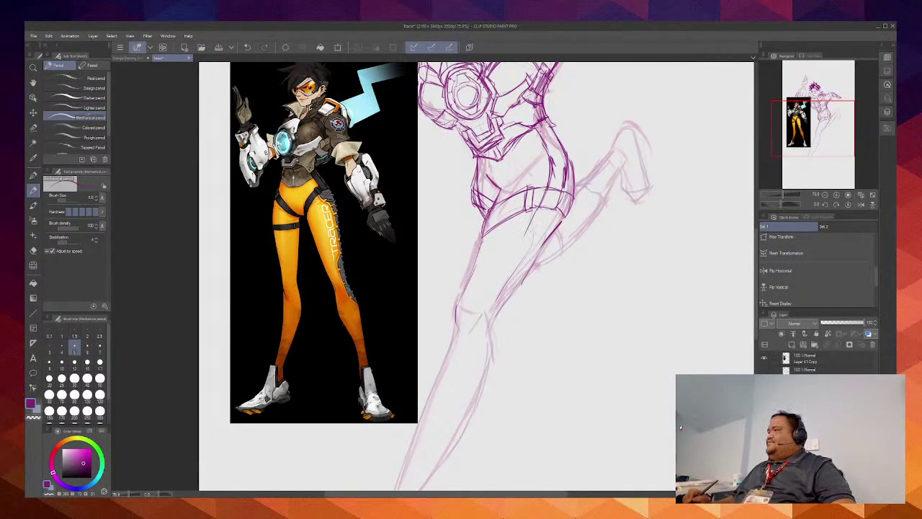
Step: Draw the side panel running down the front leg from thigh to calf and fill it with cross-hatched pencil lines
{"action": "left_click", "coordinate": [765, 388]}
{"action": "left_click", "coordinate": [764, 388]}
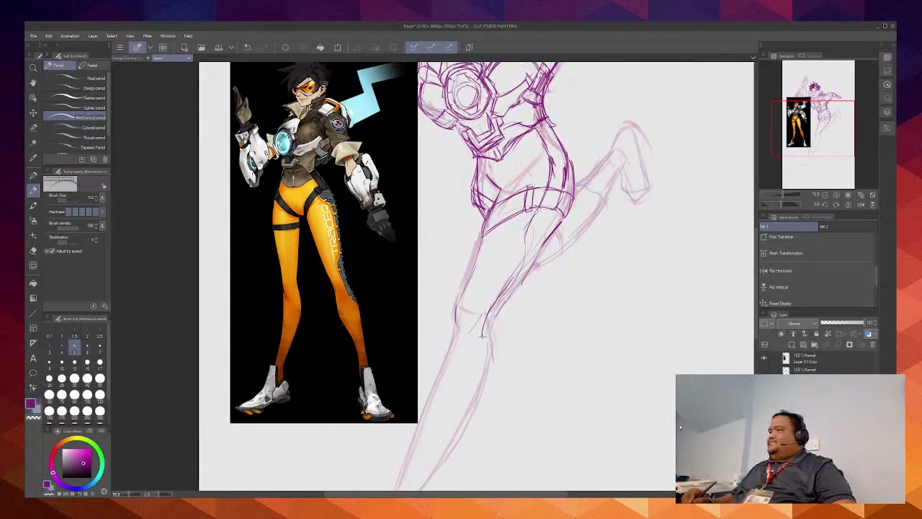
{"action": "mouse_move", "coordinate": [476, 351]}
{"action": "left_mouse_down"}
{"action": "mouse_move", "coordinate": [461, 425]}
{"action": "mouse_move", "coordinate": [501, 311]}
{"action": "mouse_move", "coordinate": [532, 276]}
{"action": "mouse_move", "coordinate": [545, 238]}
{"action": "mouse_move", "coordinate": [564, 224]}
{"action": "mouse_move", "coordinate": [528, 275]}
{"action": "mouse_move", "coordinate": [555, 235]}
{"action": "mouse_move", "coordinate": [526, 238]}
{"action": "mouse_move", "coordinate": [549, 227]}
{"action": "mouse_move", "coordinate": [532, 245]}
{"action": "mouse_move", "coordinate": [551, 211]}
{"action": "mouse_move", "coordinate": [524, 240]}
{"action": "mouse_move", "coordinate": [535, 239]}
{"action": "mouse_move", "coordinate": [523, 254]}
{"action": "mouse_move", "coordinate": [523, 282]}
{"action": "mouse_move", "coordinate": [510, 282]}
{"action": "mouse_move", "coordinate": [537, 252]}
{"action": "mouse_move", "coordinate": [509, 298]}
{"action": "mouse_move", "coordinate": [517, 267]}
{"action": "mouse_move", "coordinate": [485, 333]}
{"action": "mouse_move", "coordinate": [497, 326]}
{"action": "mouse_move", "coordinate": [484, 314]}
{"action": "mouse_move", "coordinate": [478, 349]}
{"action": "mouse_move", "coordinate": [491, 344]}
{"action": "mouse_move", "coordinate": [480, 334]}
{"action": "mouse_move", "coordinate": [494, 353]}
{"action": "mouse_move", "coordinate": [466, 376]}
{"action": "mouse_move", "coordinate": [479, 350]}
{"action": "mouse_move", "coordinate": [482, 380]}
{"action": "mouse_move", "coordinate": [461, 401]}
{"action": "mouse_move", "coordinate": [476, 394]}
{"action": "mouse_move", "coordinate": [467, 377]}
{"action": "mouse_move", "coordinate": [473, 401]}
{"action": "mouse_move", "coordinate": [475, 372]}
{"action": "left_mouse_up"}
{"action": "scroll", "coordinate": [546, 267], "scroll_direction": "down", "scroll_amount": 4}
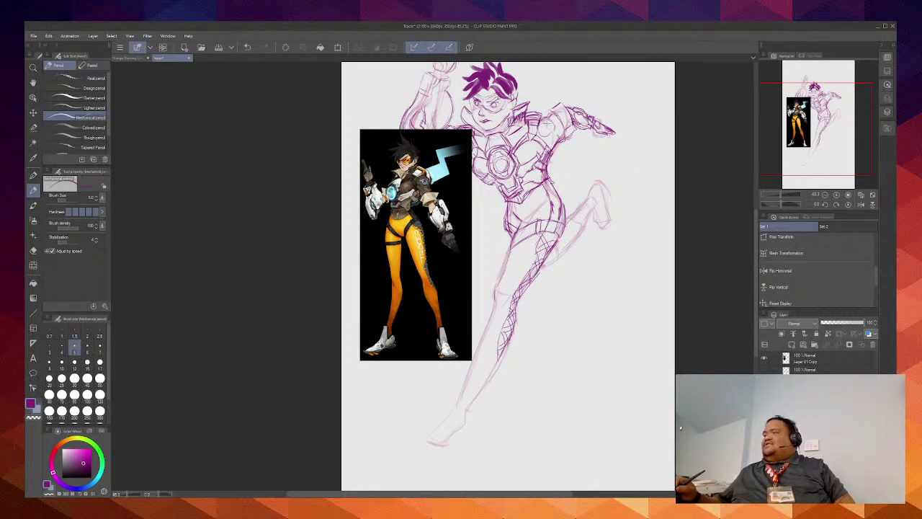
Step: Undo the last stroke, redraw the round detail on the trailing arm's shoulder, and darken the front thigh's outer contour
{"action": "key", "text": "ctrl+z"}
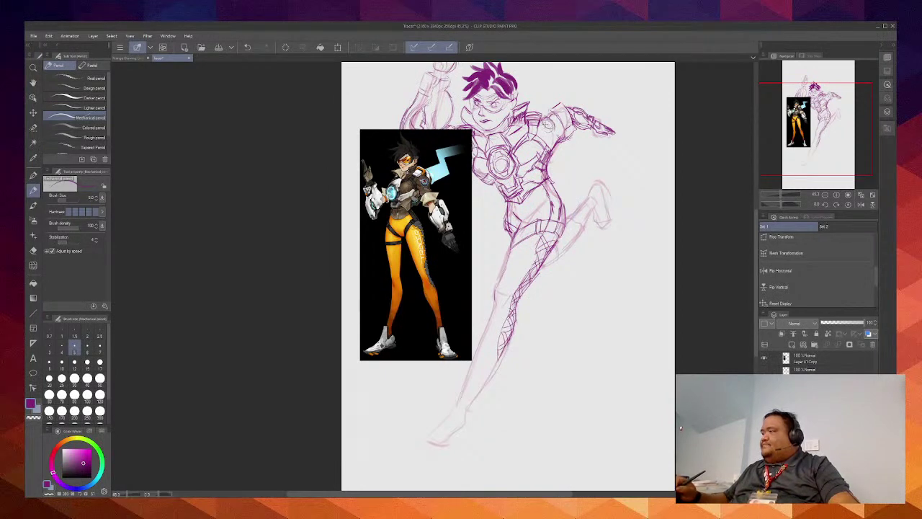
{"action": "left_click_drag", "start_coordinate": [544, 121], "coordinate": [555, 125]}
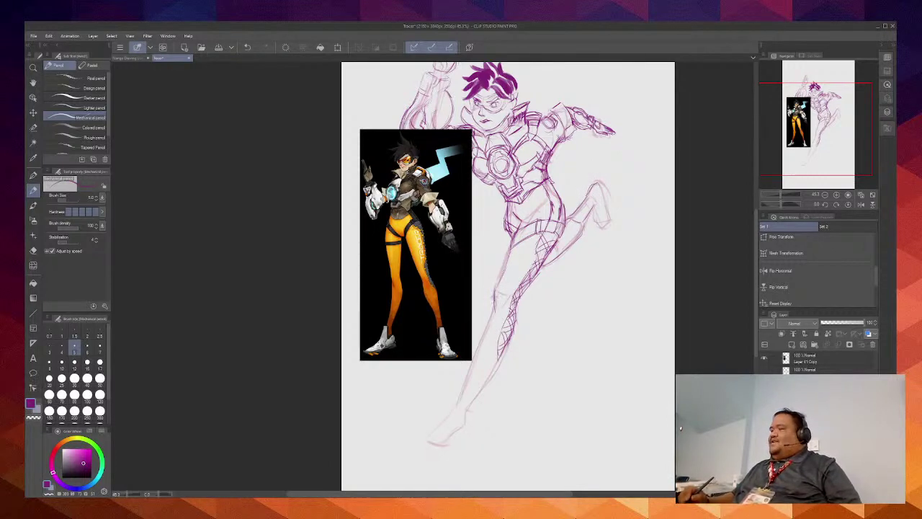
{"action": "left_click_drag", "start_coordinate": [511, 250], "coordinate": [494, 296]}
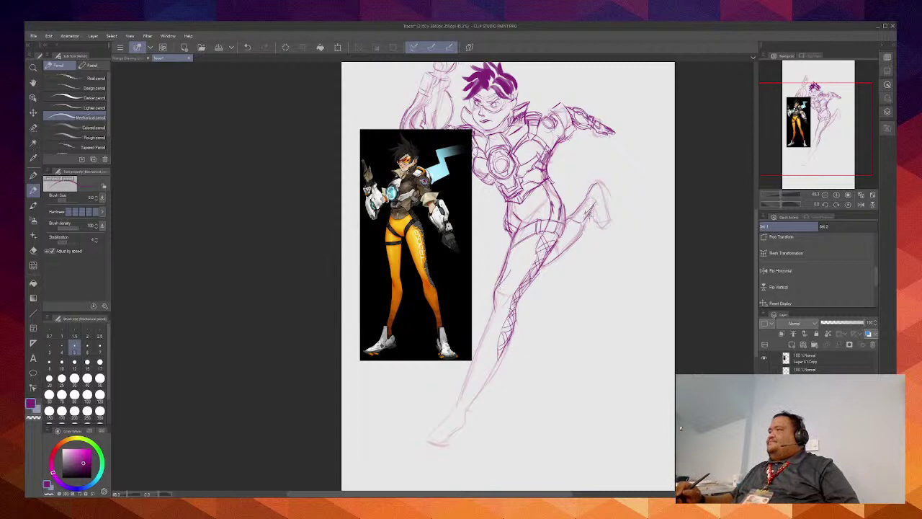
Step: Define the raised back leg's boot with darker pencil lines around the ankle, heel and sole
{"action": "mouse_move", "coordinate": [591, 219]}
{"action": "left_mouse_down"}
{"action": "mouse_move", "coordinate": [604, 226]}
{"action": "mouse_move", "coordinate": [595, 228]}
{"action": "mouse_move", "coordinate": [611, 216]}
{"action": "mouse_move", "coordinate": [596, 185]}
{"action": "mouse_move", "coordinate": [593, 216]}
{"action": "mouse_move", "coordinate": [604, 222]}
{"action": "mouse_move", "coordinate": [609, 211]}
{"action": "mouse_move", "coordinate": [604, 180]}
{"action": "mouse_move", "coordinate": [589, 194]}
{"action": "left_mouse_up"}
{"action": "left_click_drag", "start_coordinate": [593, 195], "coordinate": [584, 200]}
{"action": "left_click_drag", "start_coordinate": [584, 197], "coordinate": [572, 221]}
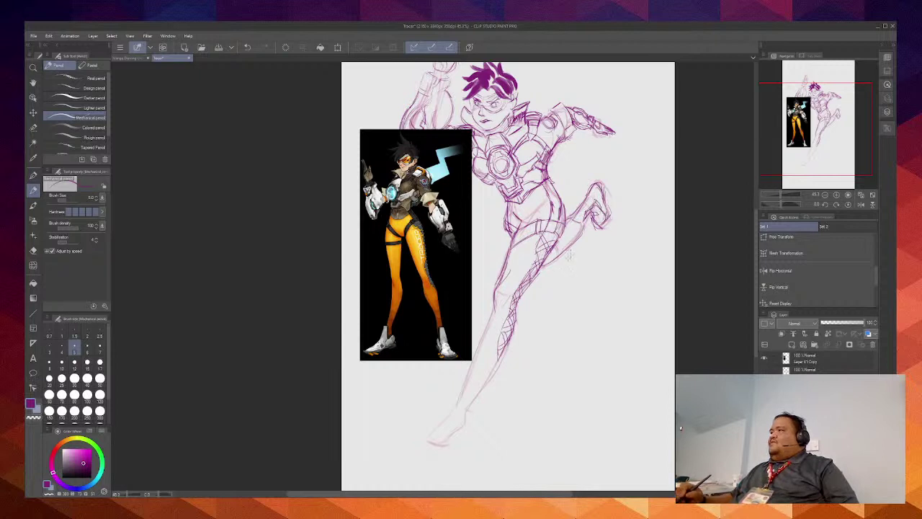
Step: Trace the front leg's shin and calf down to the foot and outline the boot with its ankle guard, heel and sole
{"action": "left_click_drag", "start_coordinate": [494, 318], "coordinate": [459, 394]}
{"action": "left_click_drag", "start_coordinate": [477, 342], "coordinate": [459, 413]}
{"action": "mouse_move", "coordinate": [464, 376]}
{"action": "left_mouse_down"}
{"action": "mouse_move", "coordinate": [451, 406]}
{"action": "mouse_move", "coordinate": [417, 437]}
{"action": "mouse_move", "coordinate": [431, 449]}
{"action": "mouse_move", "coordinate": [442, 441]}
{"action": "mouse_move", "coordinate": [422, 450]}
{"action": "mouse_move", "coordinate": [449, 437]}
{"action": "mouse_move", "coordinate": [464, 390]}
{"action": "left_mouse_up"}
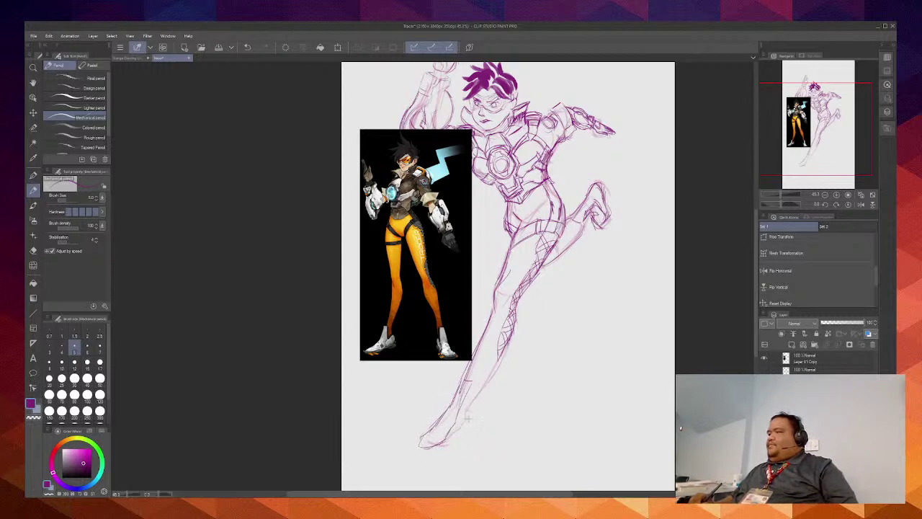
{"action": "mouse_move", "coordinate": [458, 427]}
{"action": "left_mouse_down"}
{"action": "mouse_move", "coordinate": [469, 405]}
{"action": "mouse_move", "coordinate": [458, 430]}
{"action": "mouse_move", "coordinate": [470, 420]}
{"action": "left_mouse_up"}
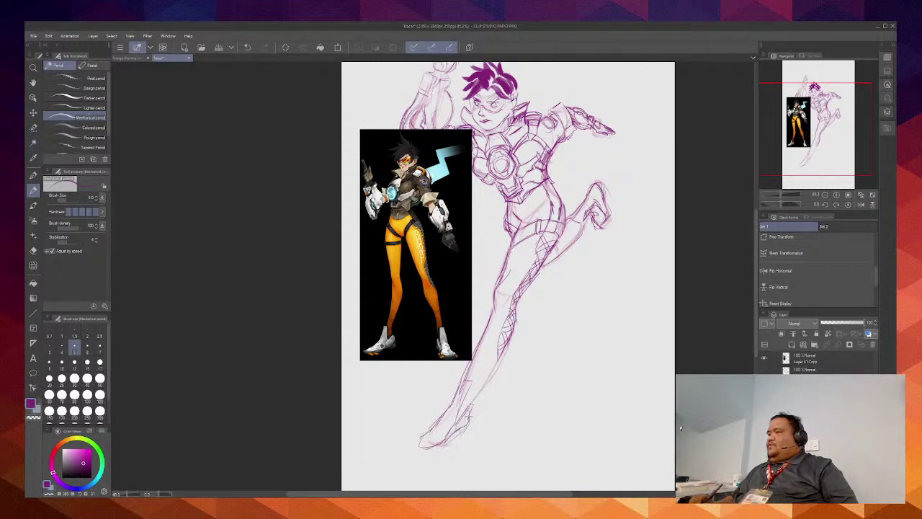
{"action": "mouse_move", "coordinate": [428, 454]}
{"action": "left_mouse_down"}
{"action": "mouse_move", "coordinate": [445, 399]}
{"action": "mouse_move", "coordinate": [446, 431]}
{"action": "mouse_move", "coordinate": [451, 424]}
{"action": "mouse_move", "coordinate": [435, 452]}
{"action": "mouse_move", "coordinate": [446, 451]}
{"action": "mouse_move", "coordinate": [450, 430]}
{"action": "mouse_move", "coordinate": [436, 456]}
{"action": "mouse_move", "coordinate": [454, 442]}
{"action": "mouse_move", "coordinate": [473, 376]}
{"action": "left_mouse_up"}
{"action": "left_click_drag", "start_coordinate": [451, 407], "coordinate": [461, 377]}
{"action": "mouse_move", "coordinate": [437, 425]}
{"action": "left_mouse_down"}
{"action": "mouse_move", "coordinate": [495, 368]}
{"action": "mouse_move", "coordinate": [499, 348]}
{"action": "left_mouse_up"}
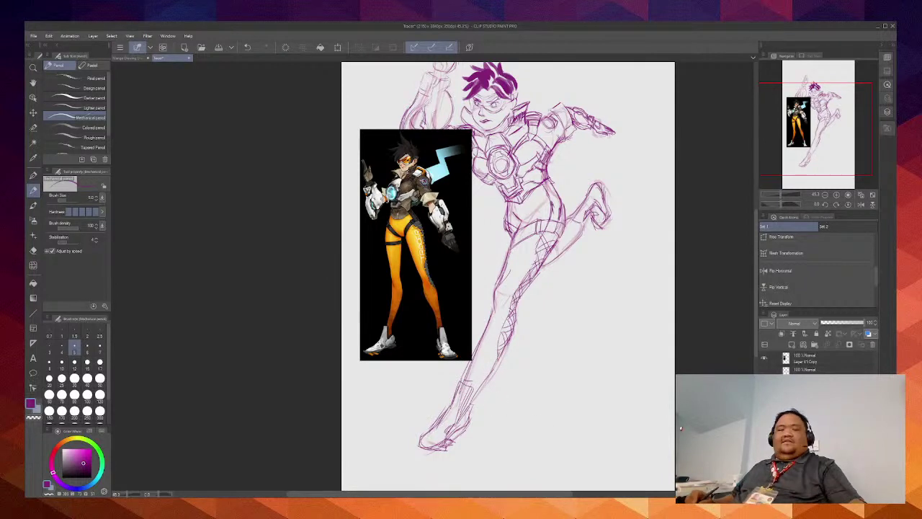
Step: Move the Tracer reference image down to the left edge of the canvas, clear of the figure
{"action": "left_click_drag", "start_coordinate": [397, 263], "coordinate": [336, 323]}
{"action": "left_click", "coordinate": [429, 321], "text": "ctrl+shift"}
{"action": "scroll", "coordinate": [427, 322], "scroll_direction": "down", "scroll_amount": 4}
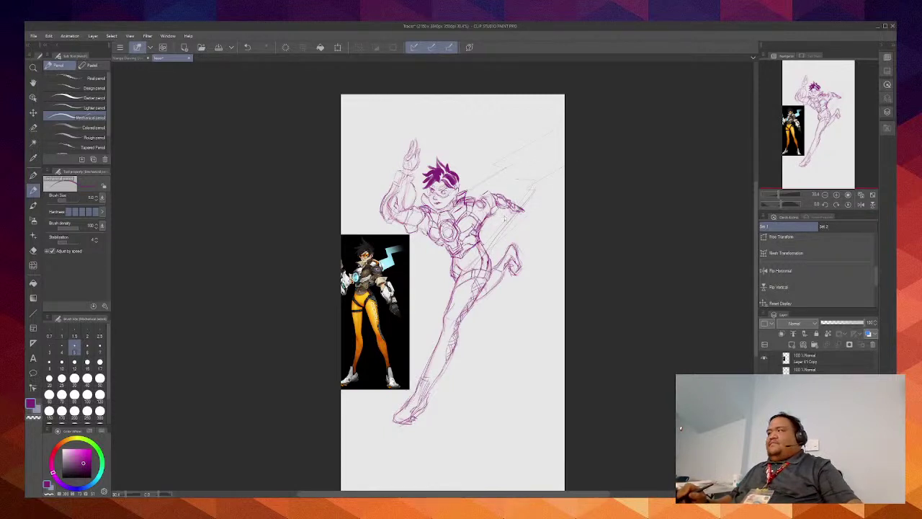
Step: Sketch light diagonal perspective lines in the background behind the trailing arm, undoing the strokes that miss
{"action": "key", "text": "ctrl+z"}
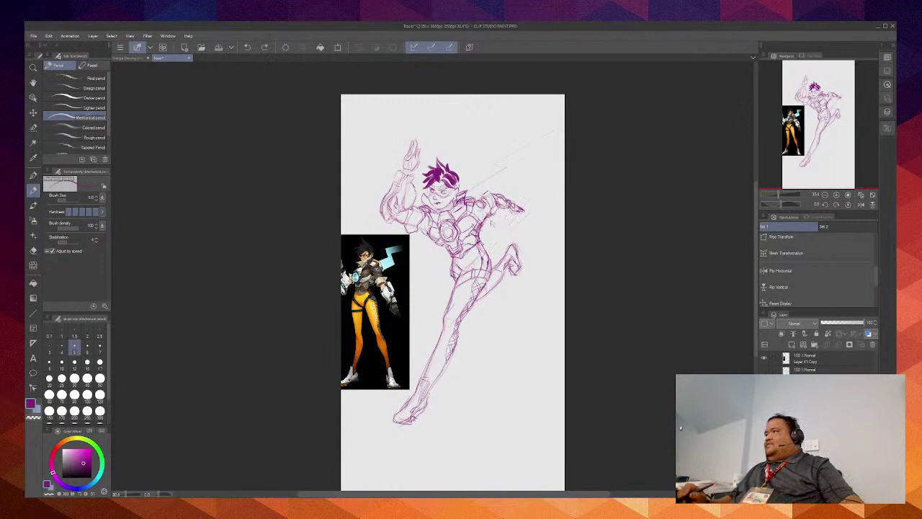
{"action": "left_click_drag", "start_coordinate": [516, 193], "coordinate": [532, 179]}
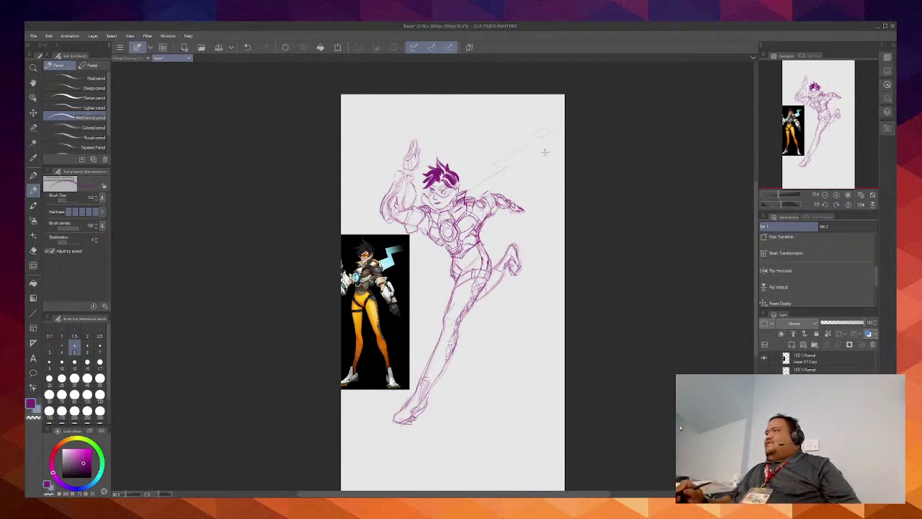
{"action": "left_click_drag", "start_coordinate": [534, 161], "coordinate": [560, 133]}
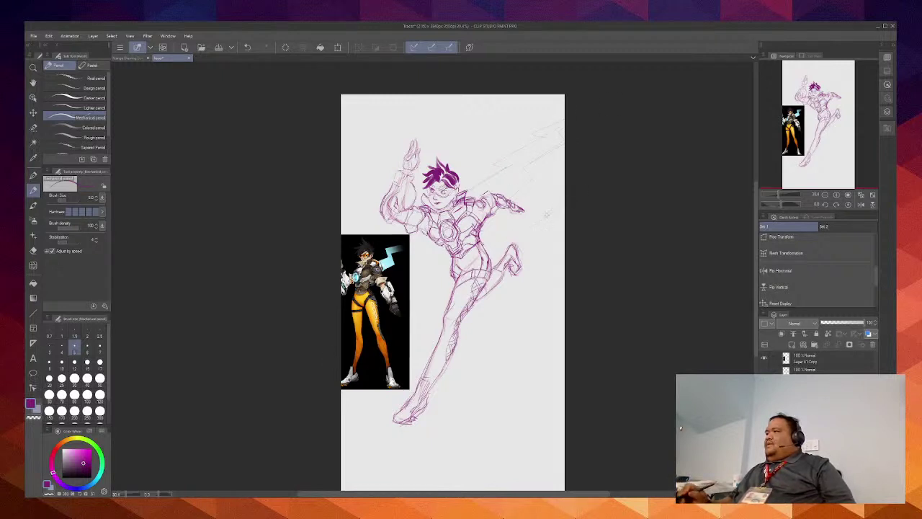
{"action": "key", "text": "ctrl+z"}
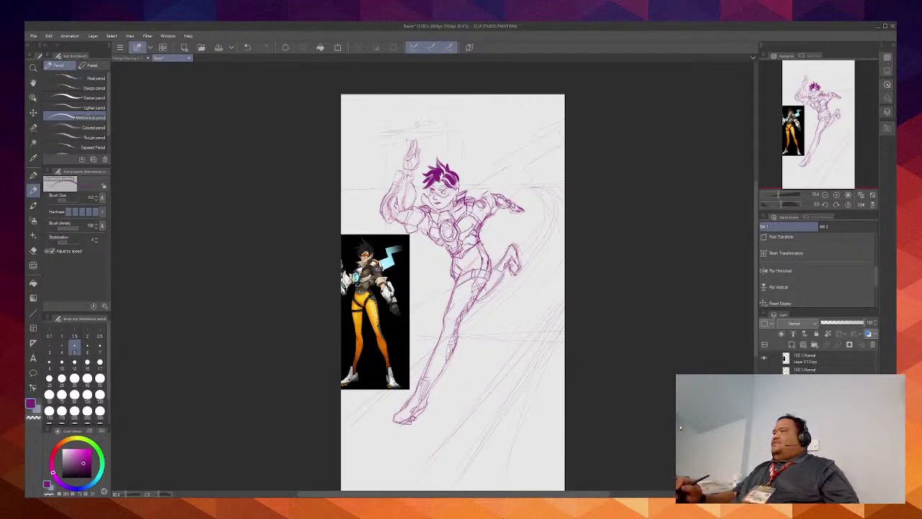
Step: Add light vertical background lines around the raised hand, head and trailing arm, and save the drawing
{"action": "left_click_drag", "start_coordinate": [452, 105], "coordinate": [453, 162]}
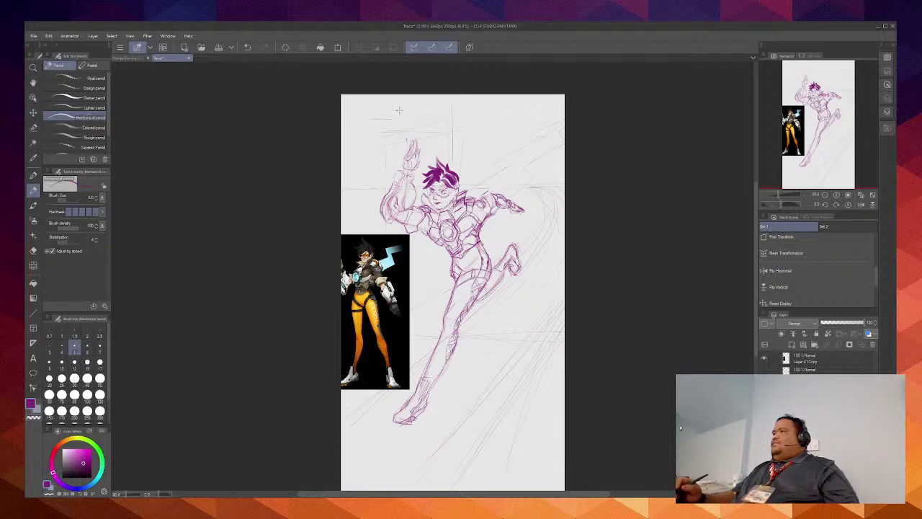
{"action": "left_click_drag", "start_coordinate": [385, 162], "coordinate": [386, 186]}
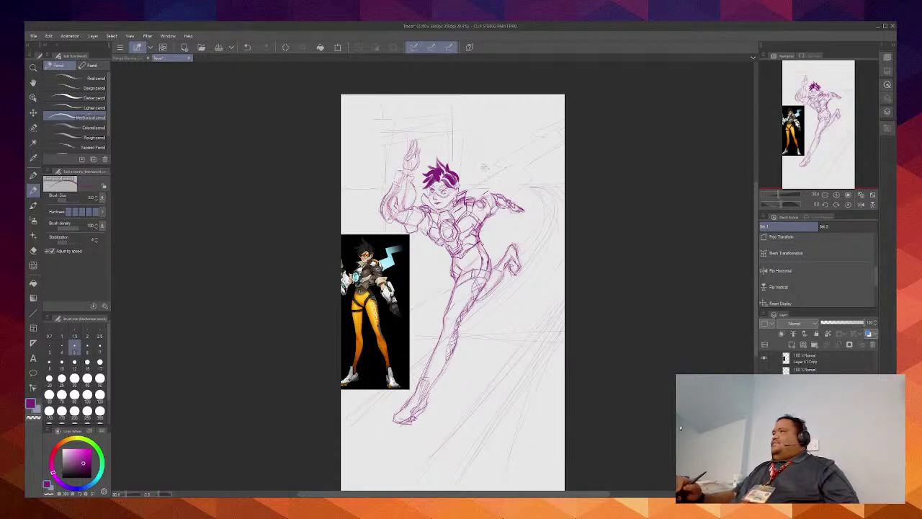
{"action": "left_click_drag", "start_coordinate": [514, 161], "coordinate": [516, 195]}
{"action": "left_click_drag", "start_coordinate": [521, 212], "coordinate": [522, 246]}
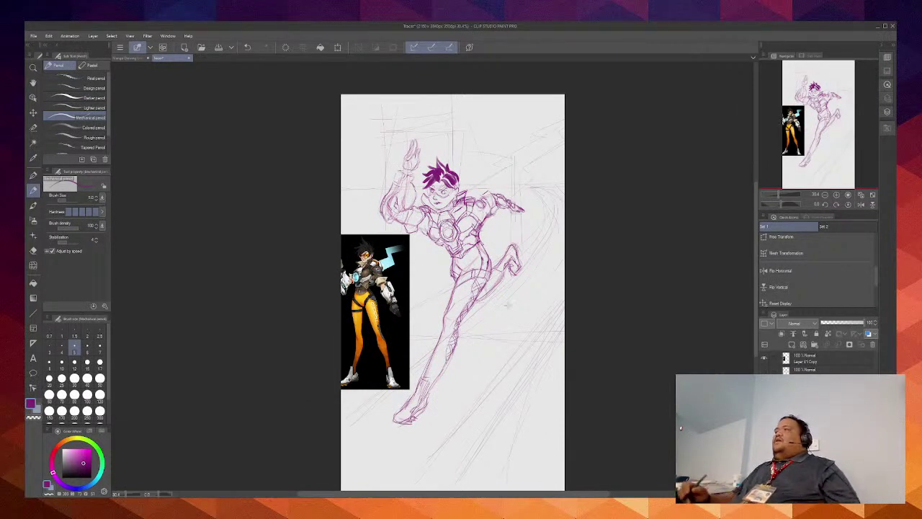
{"action": "left_click", "coordinate": [219, 48]}
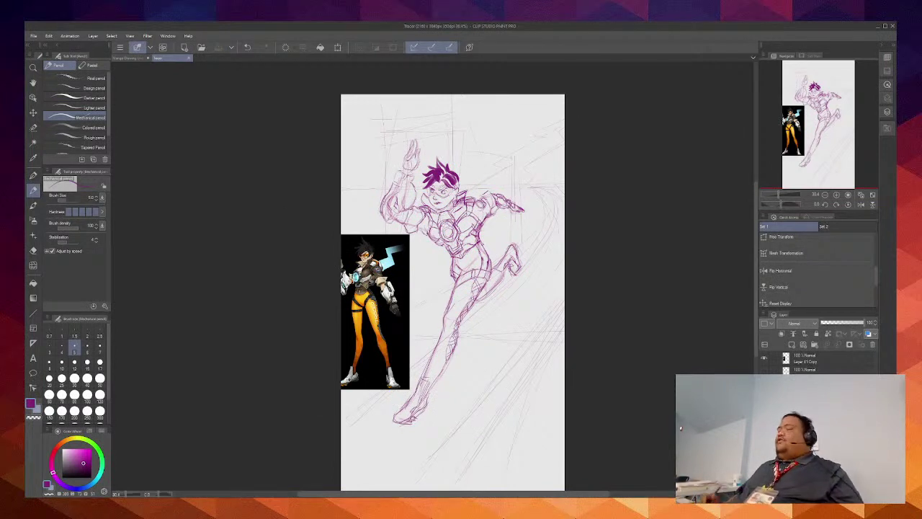